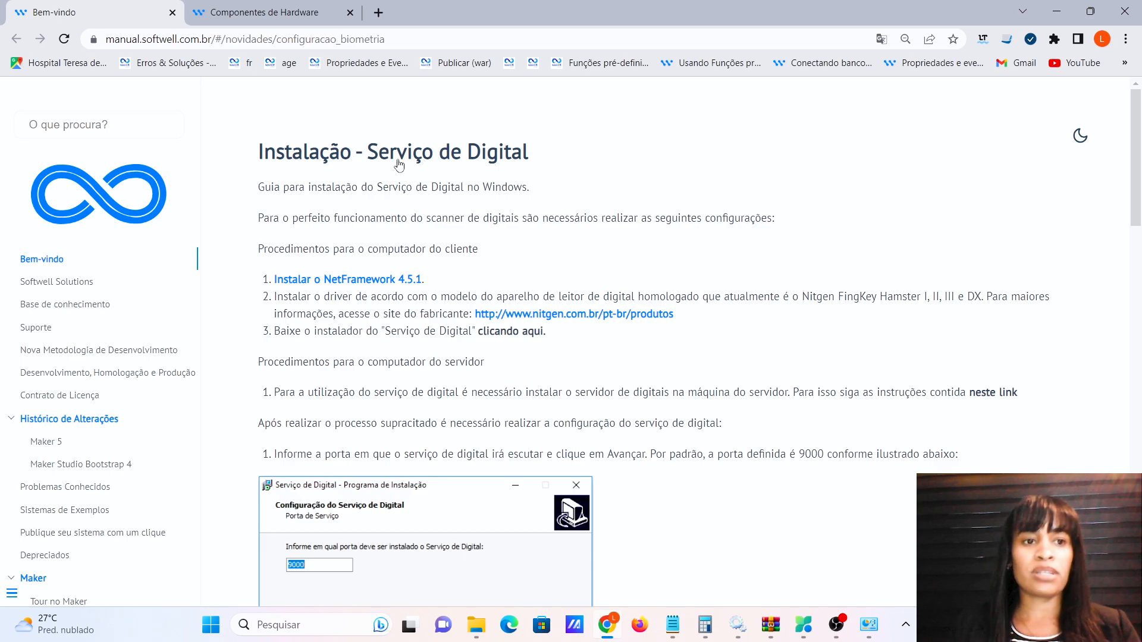
Search the manual sidebar for 'biometr', then replace it with 'leitore' to list reader articles.
{"action": "left_click", "coordinate": [114, 127]}
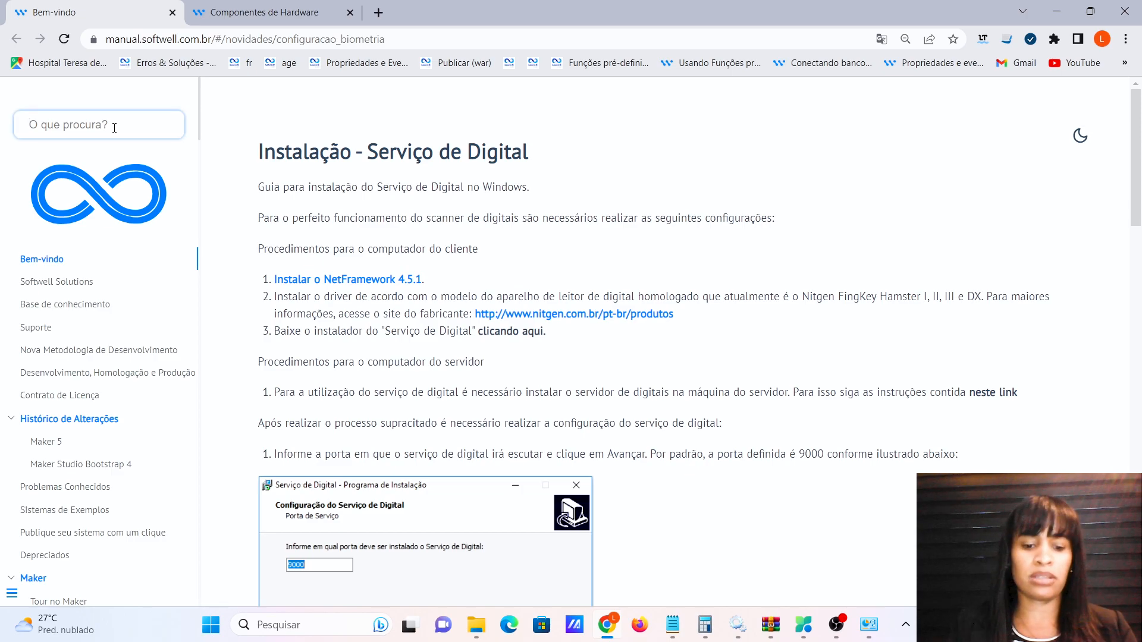
{"action": "type", "text": "biometr"}
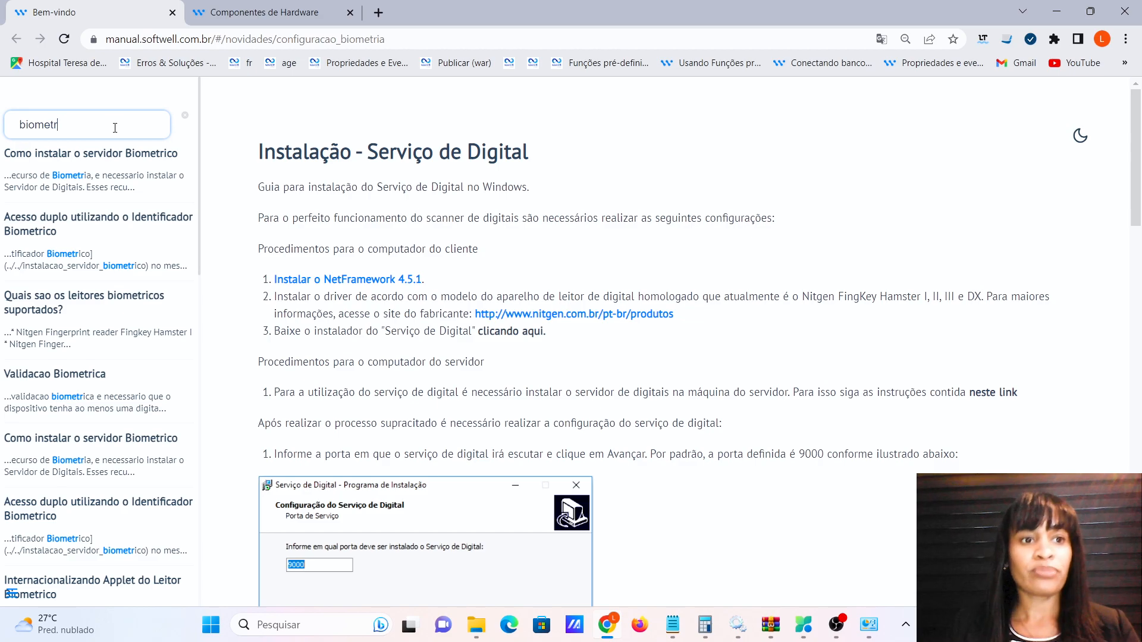
{"action": "left_click_drag", "start_coordinate": [59, 126], "coordinate": [19, 129]}
{"action": "key", "text": "BackSpace"}
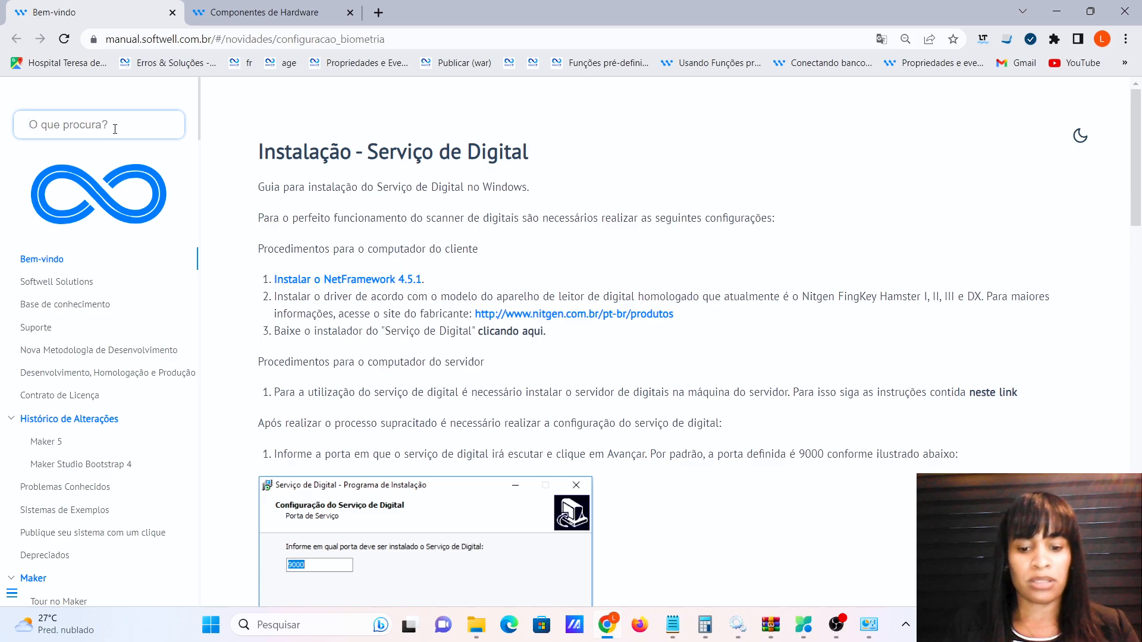
{"action": "type", "text": "leitore"}
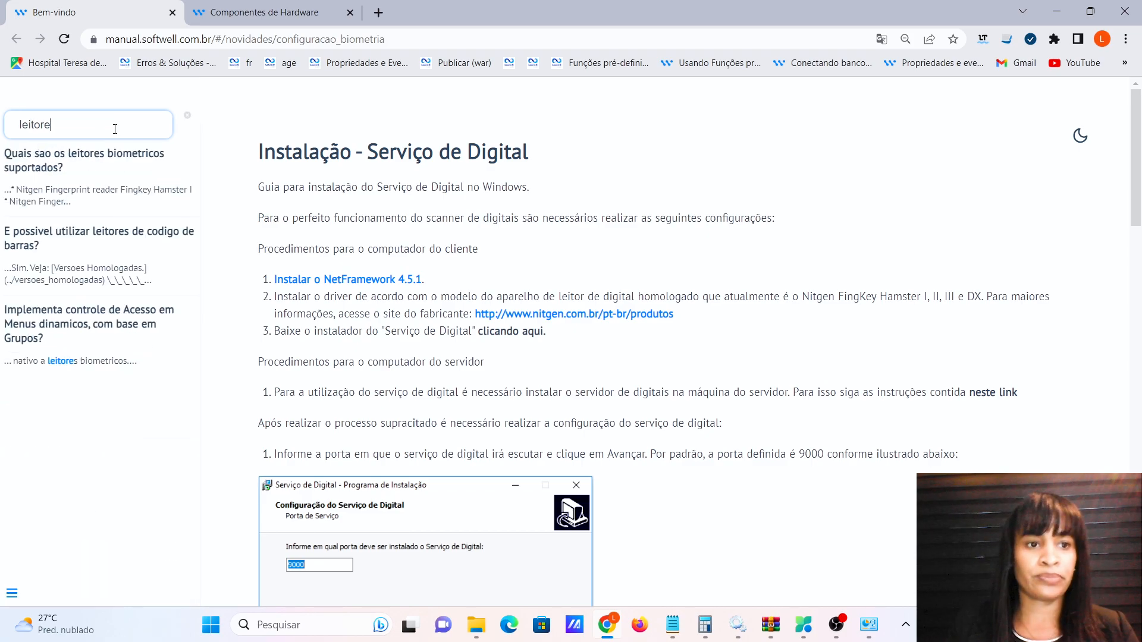
{"action": "left_click", "coordinate": [108, 168]}
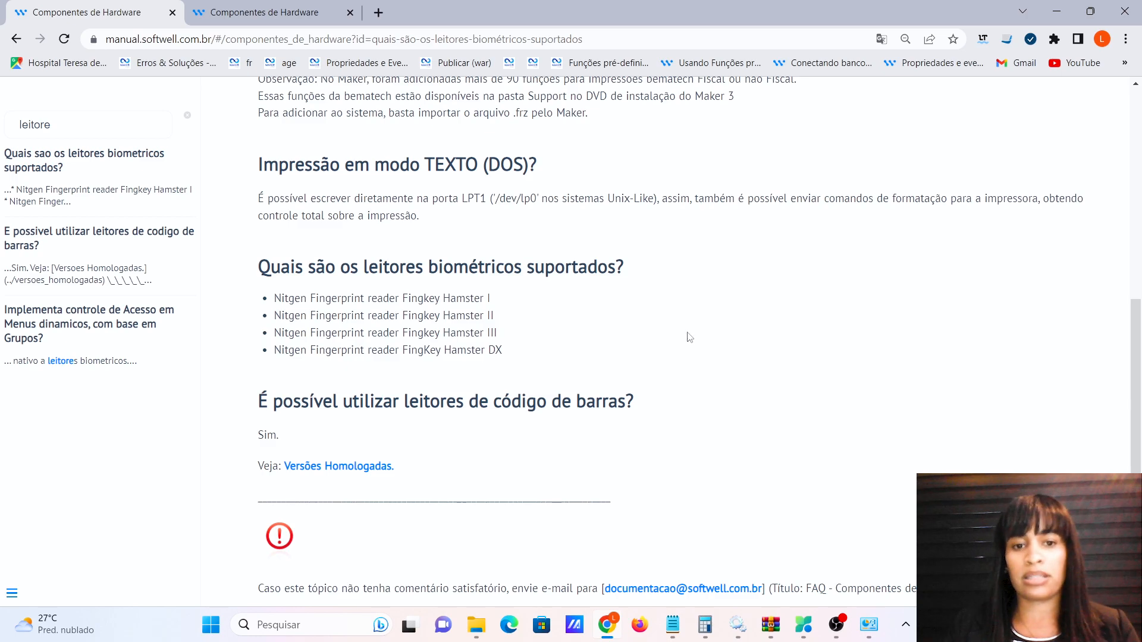
{"action": "left_click_drag", "start_coordinate": [271, 299], "coordinate": [512, 351]}
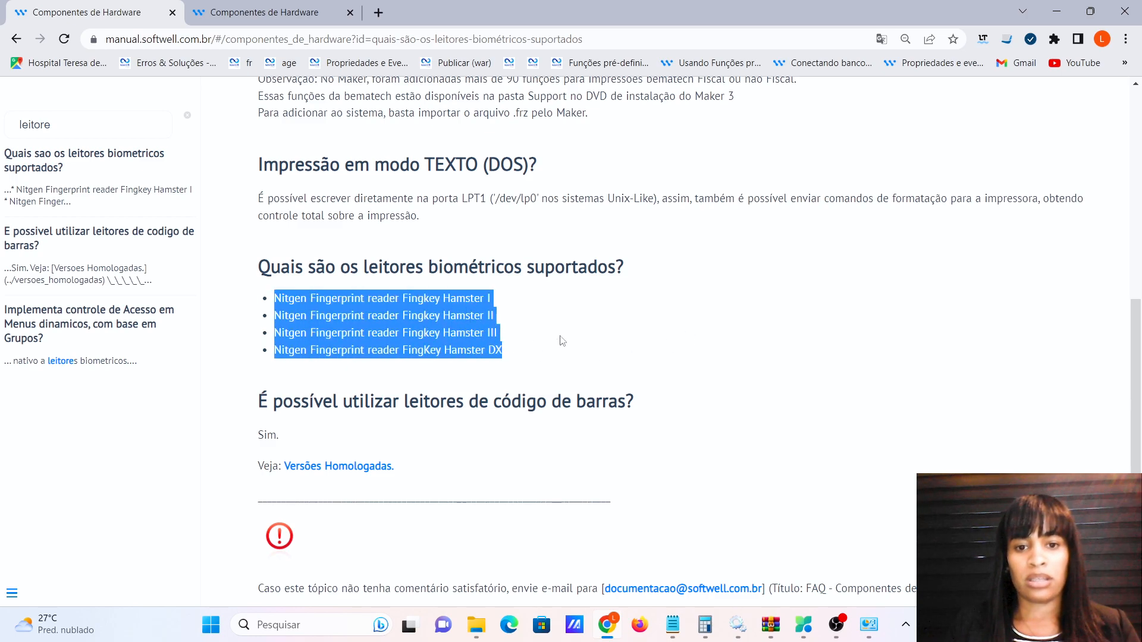
{"action": "left_click", "coordinate": [617, 334]}
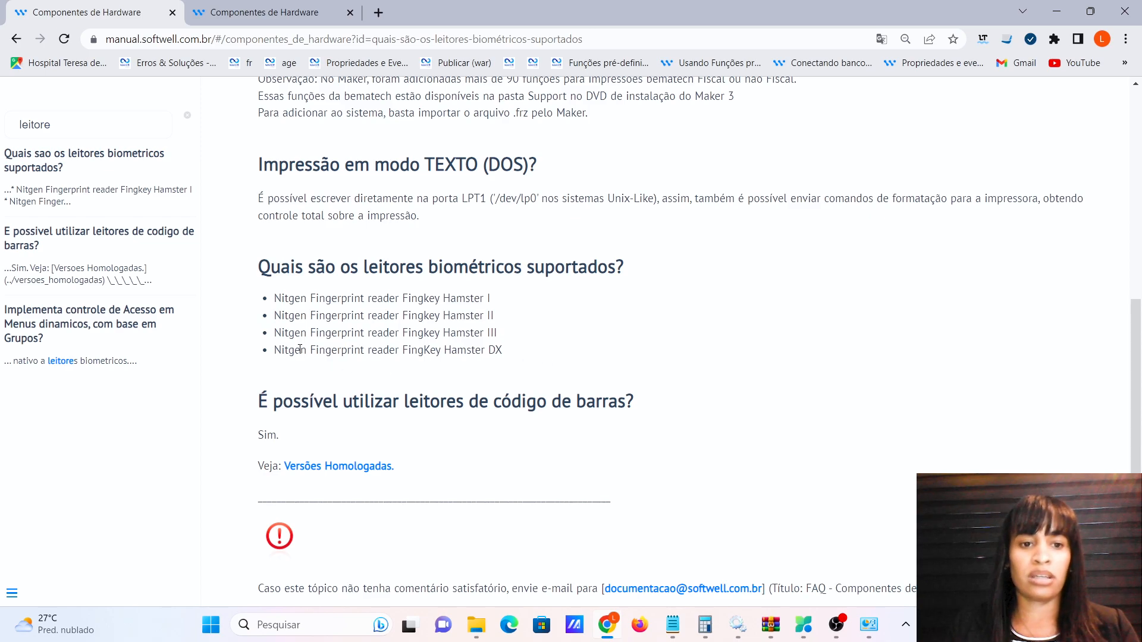
{"action": "left_click_drag", "start_coordinate": [275, 334], "coordinate": [607, 342]}
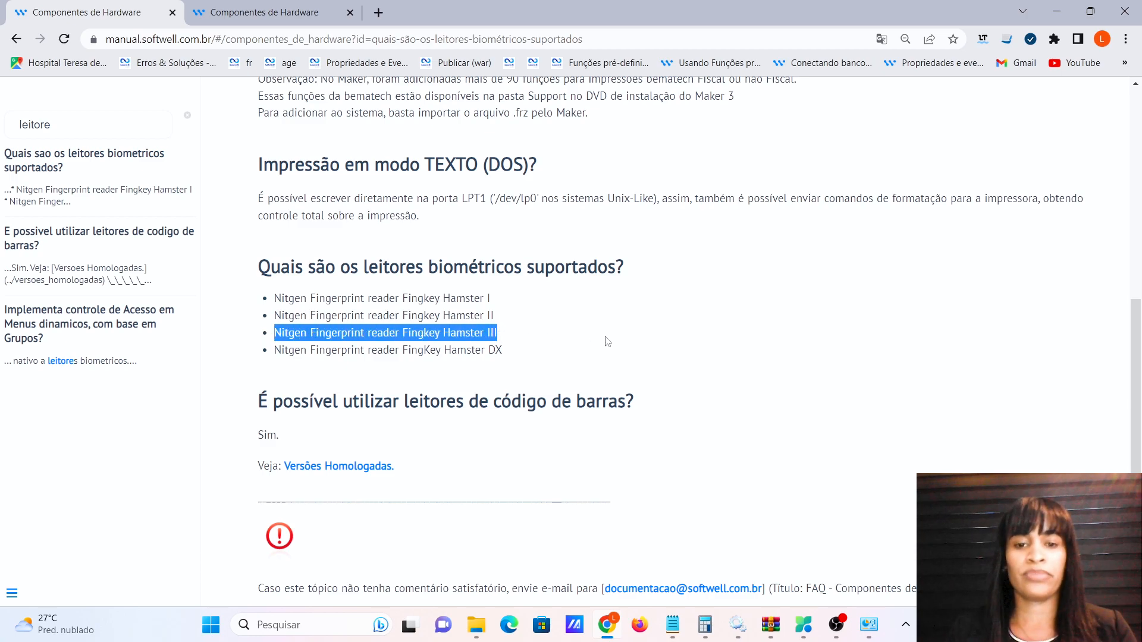
{"action": "left_click", "coordinate": [265, 16]}
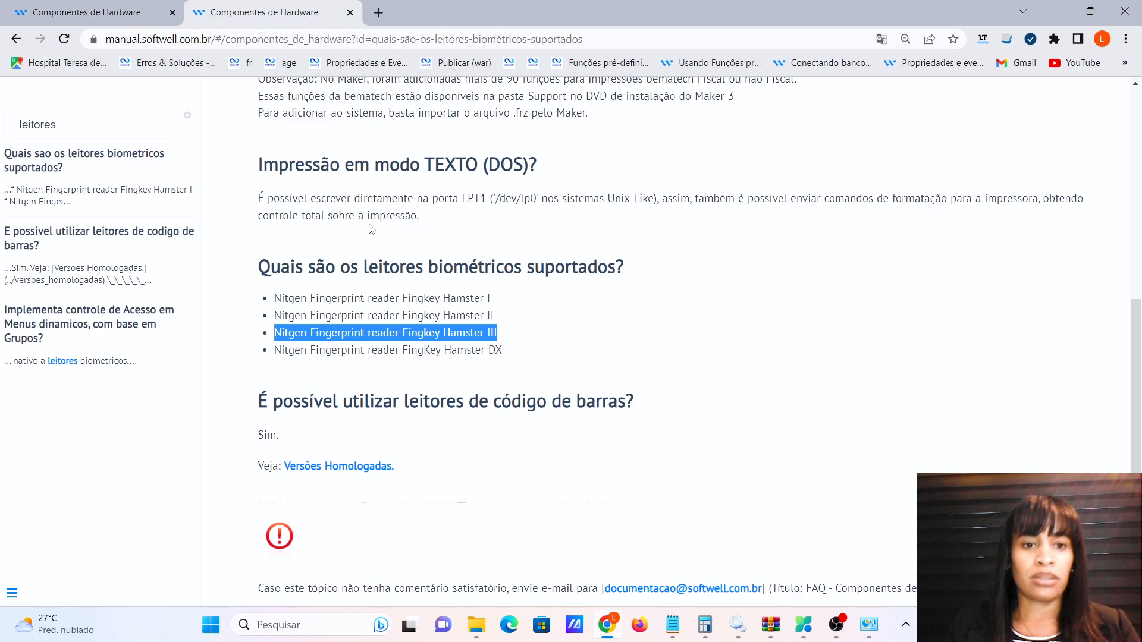
{"action": "left_click", "coordinate": [91, 13]}
{"action": "left_click", "coordinate": [16, 39]}
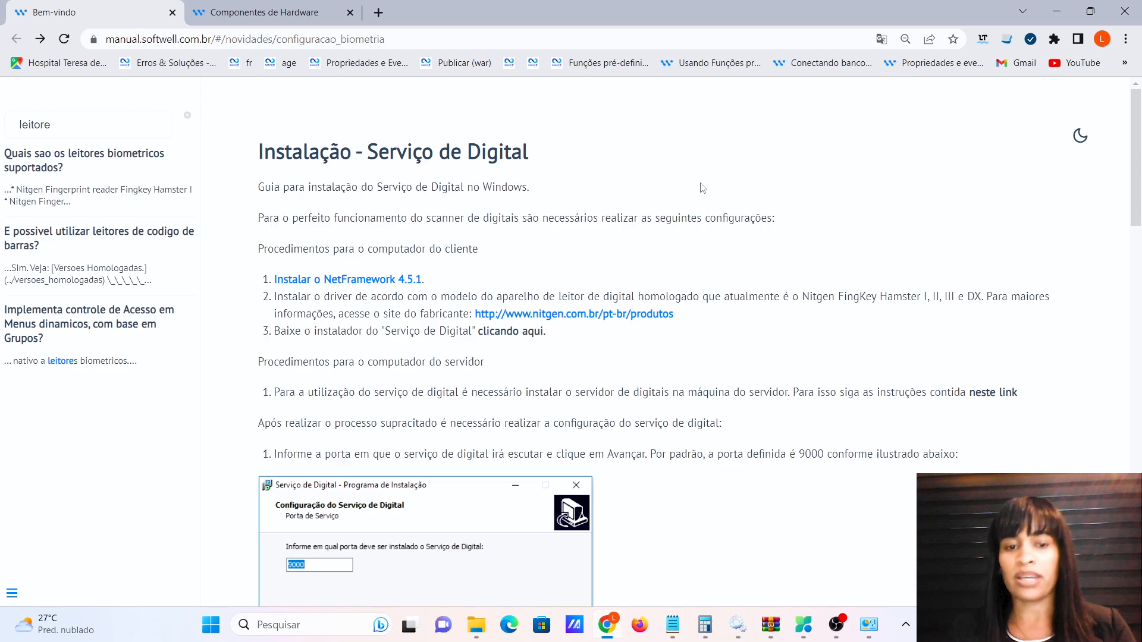
{"action": "scroll", "coordinate": [656, 195], "scroll_direction": "down", "scroll_amount": 1}
{"action": "scroll", "coordinate": [548, 194], "scroll_direction": "up", "scroll_amount": 1}
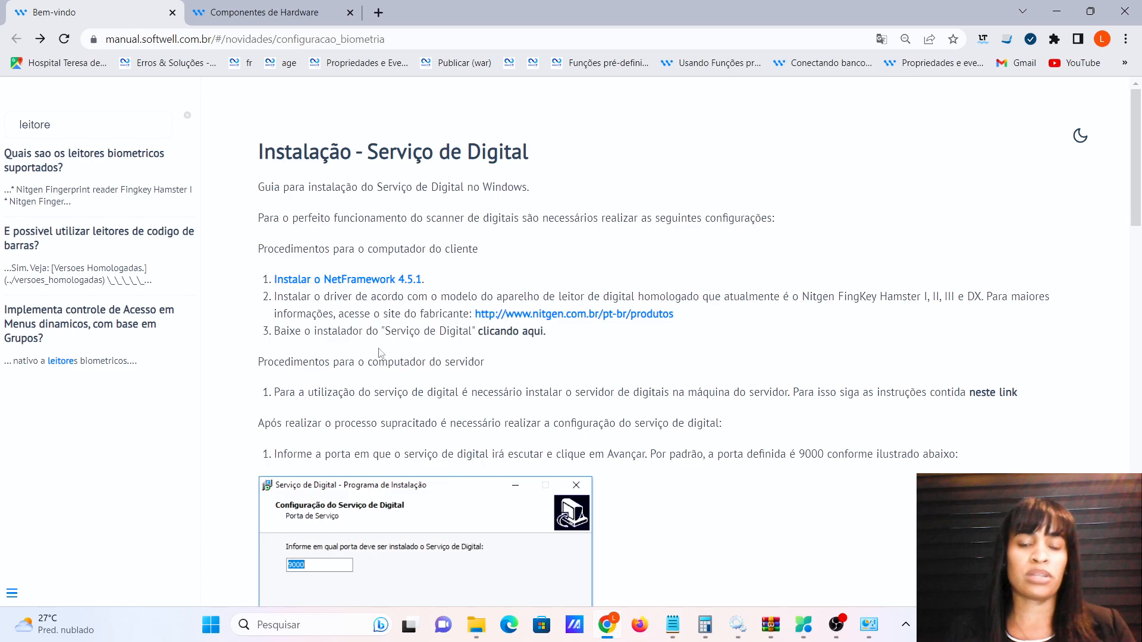
{"action": "scroll", "coordinate": [395, 254], "scroll_direction": "down", "scroll_amount": 1}
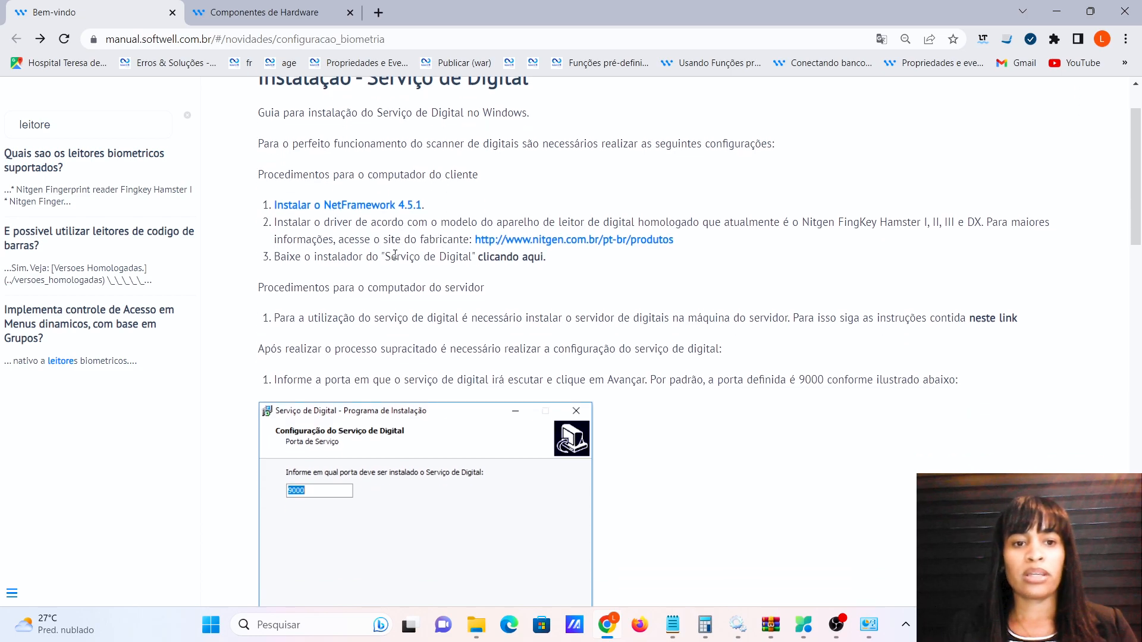
{"action": "scroll", "coordinate": [308, 257], "scroll_direction": "down", "scroll_amount": 1}
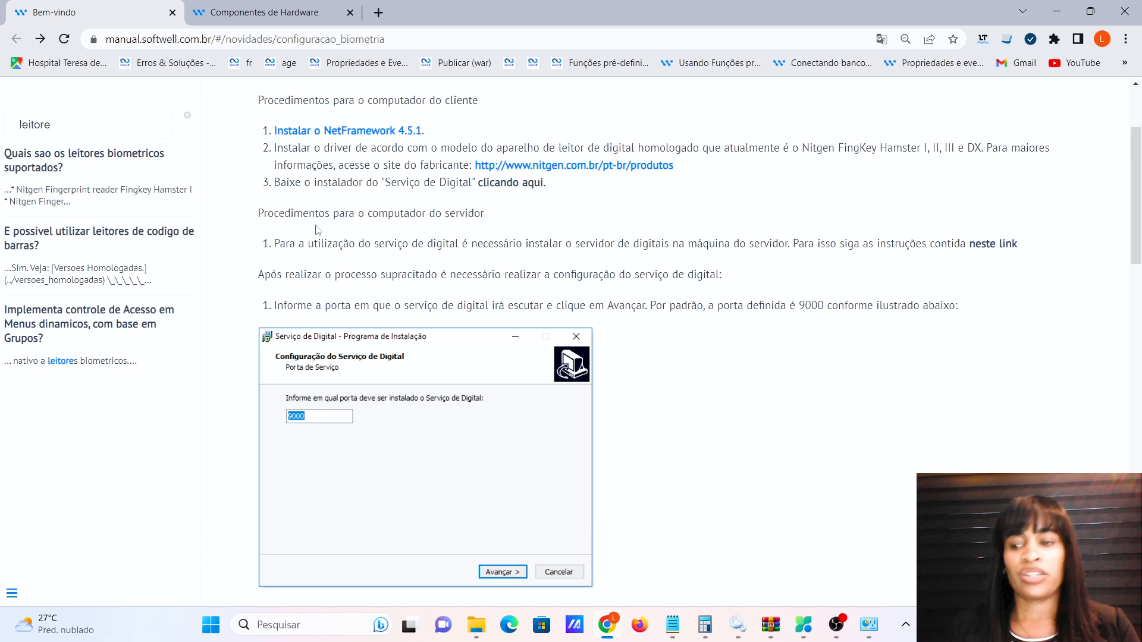
{"action": "scroll", "coordinate": [654, 244], "scroll_direction": "up", "scroll_amount": 3}
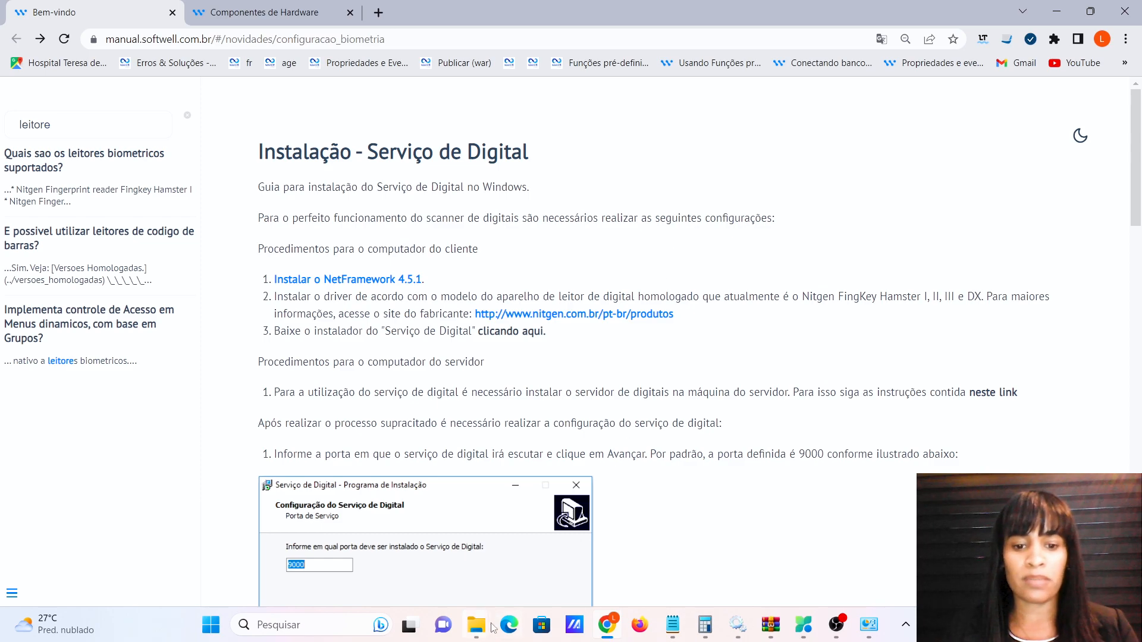
From the Biometria folder, open EasyInstallation_v3.12-DriverWindows (1) and its inner folder, then launch Setup.
{"action": "mouse_move", "coordinate": [478, 630]}
{"action": "left_click", "coordinate": [405, 559]}
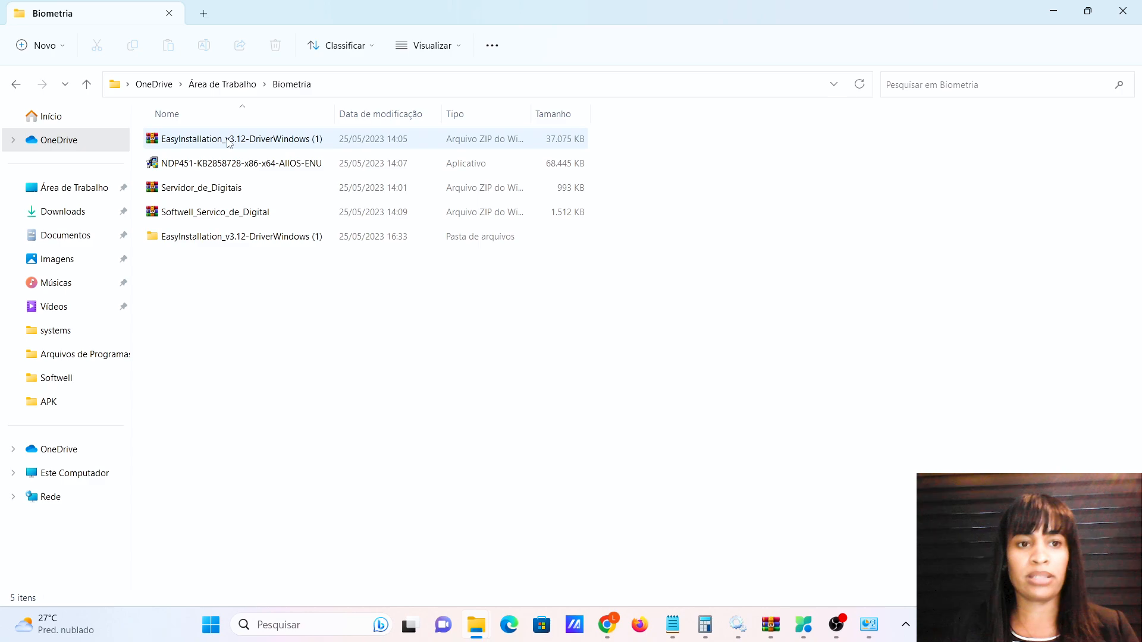
{"action": "double_click", "coordinate": [241, 236]}
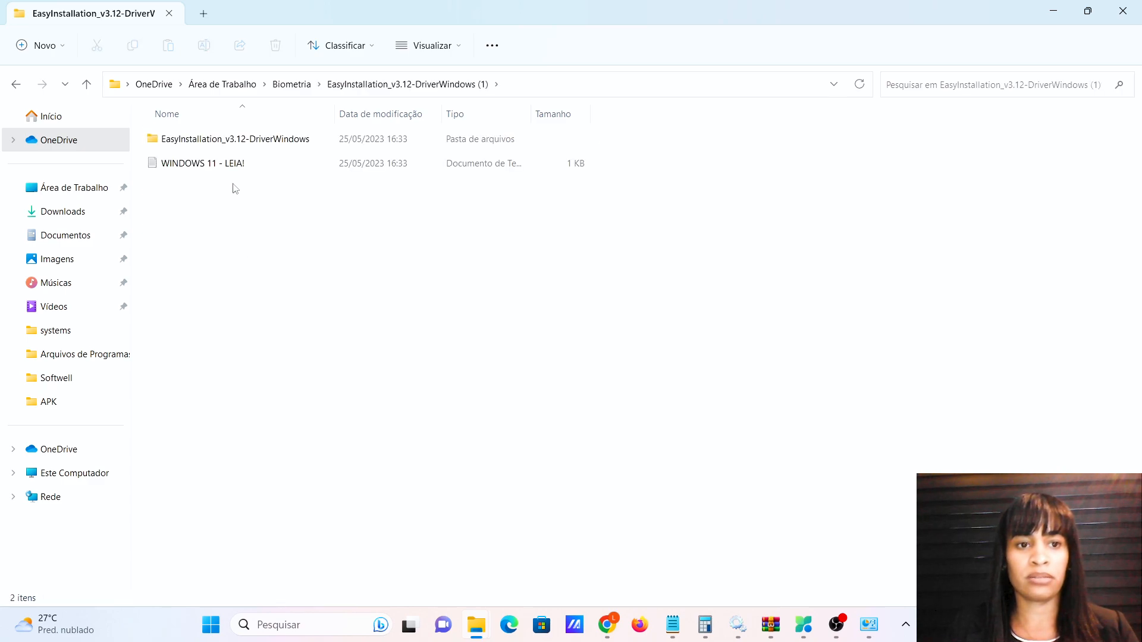
{"action": "double_click", "coordinate": [238, 142]}
{"action": "double_click", "coordinate": [195, 191]}
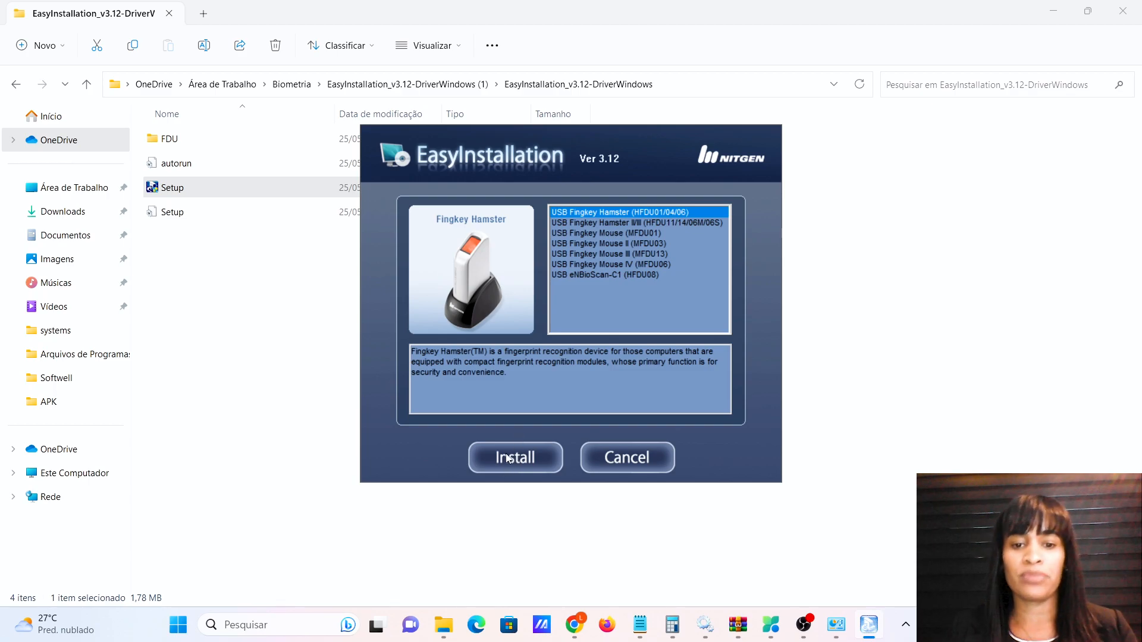
Install the USB Fingkey Hamster driver and finish with the Device Diagnostic Tool checked.
{"action": "left_click", "coordinate": [510, 457]}
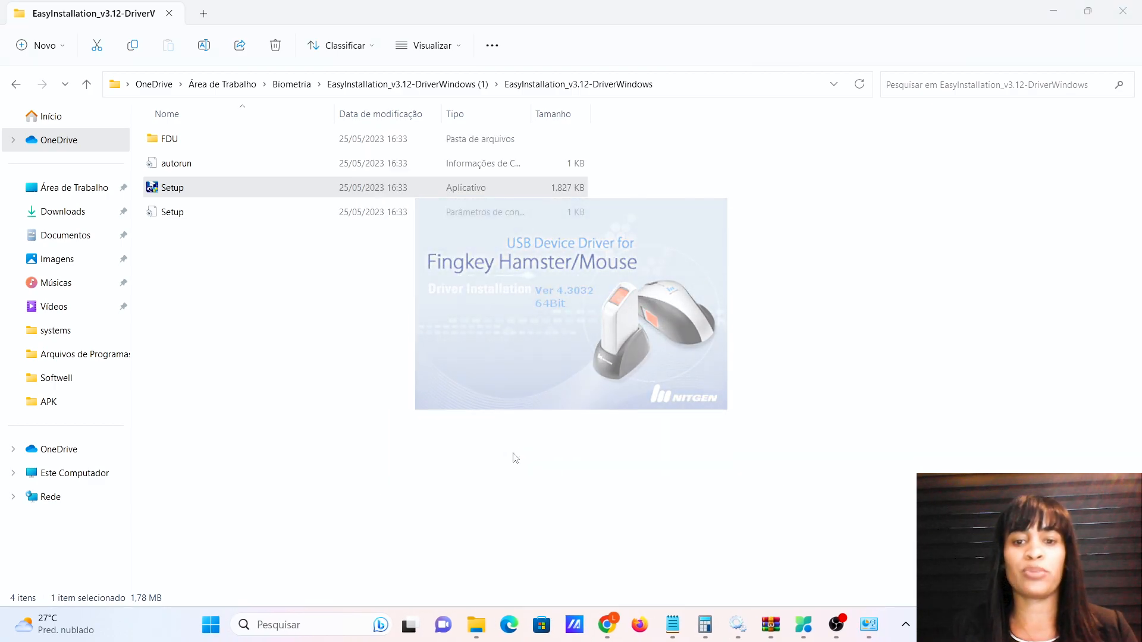
{"action": "key", "text": "Return"}
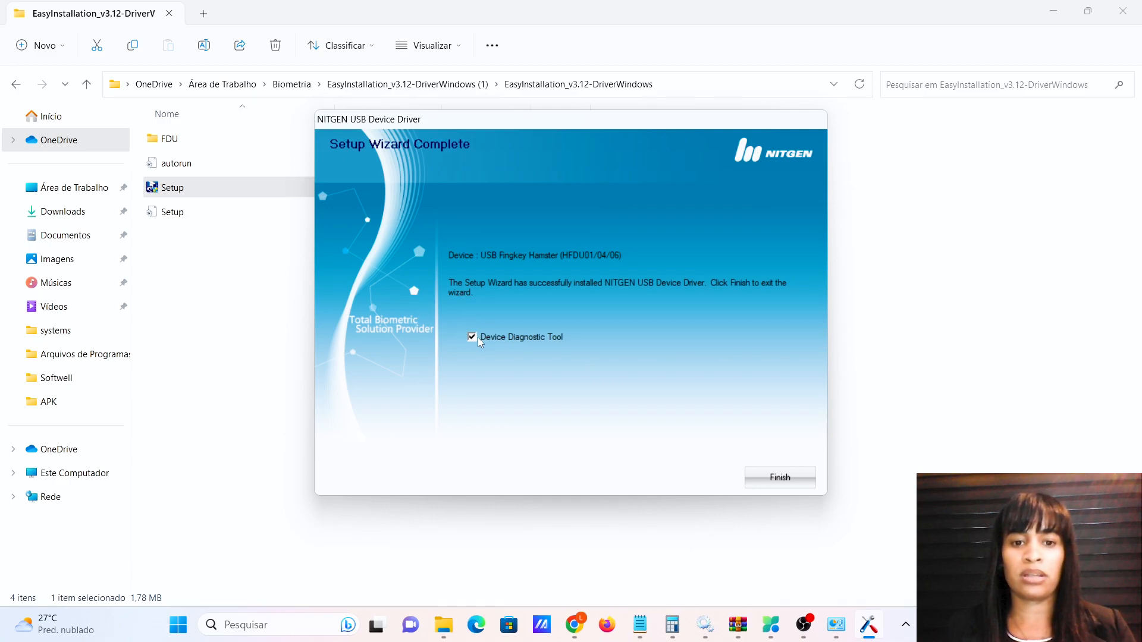
{"action": "left_click", "coordinate": [803, 478]}
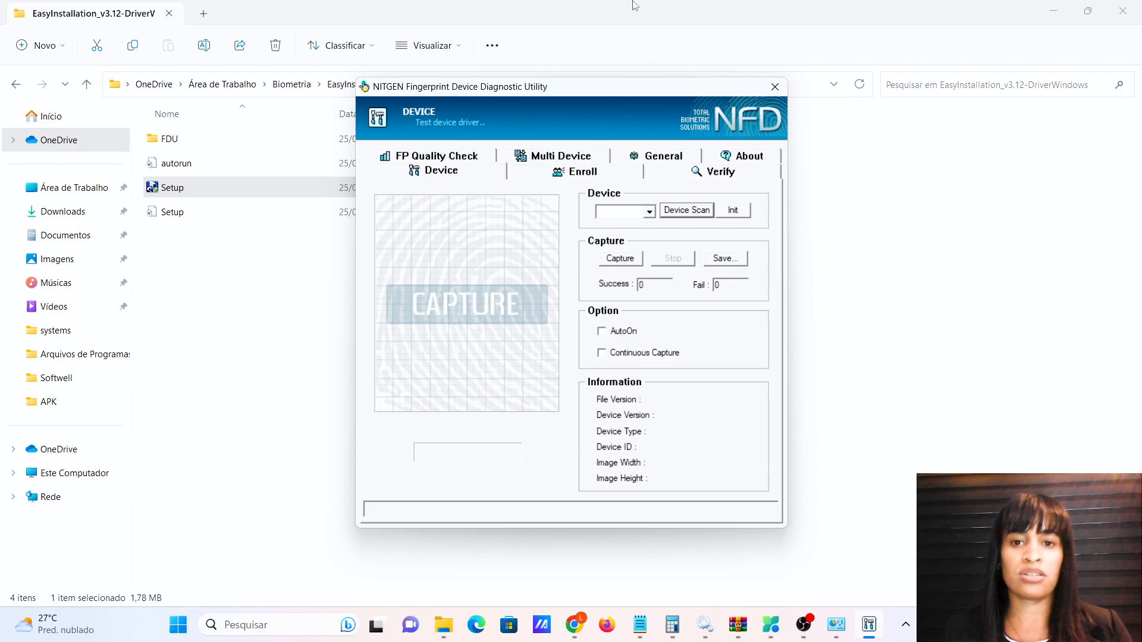
Scan, initialise and test-capture the Hamster reader, then close the utility and return to the manual.
{"action": "left_click", "coordinate": [696, 215]}
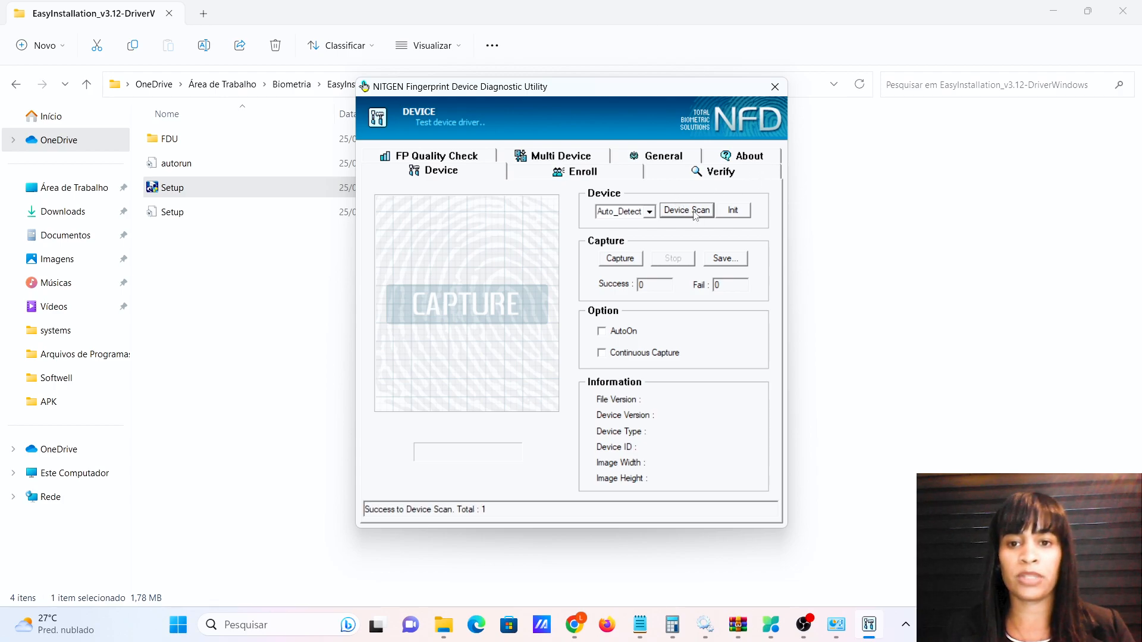
{"action": "left_click", "coordinate": [733, 212]}
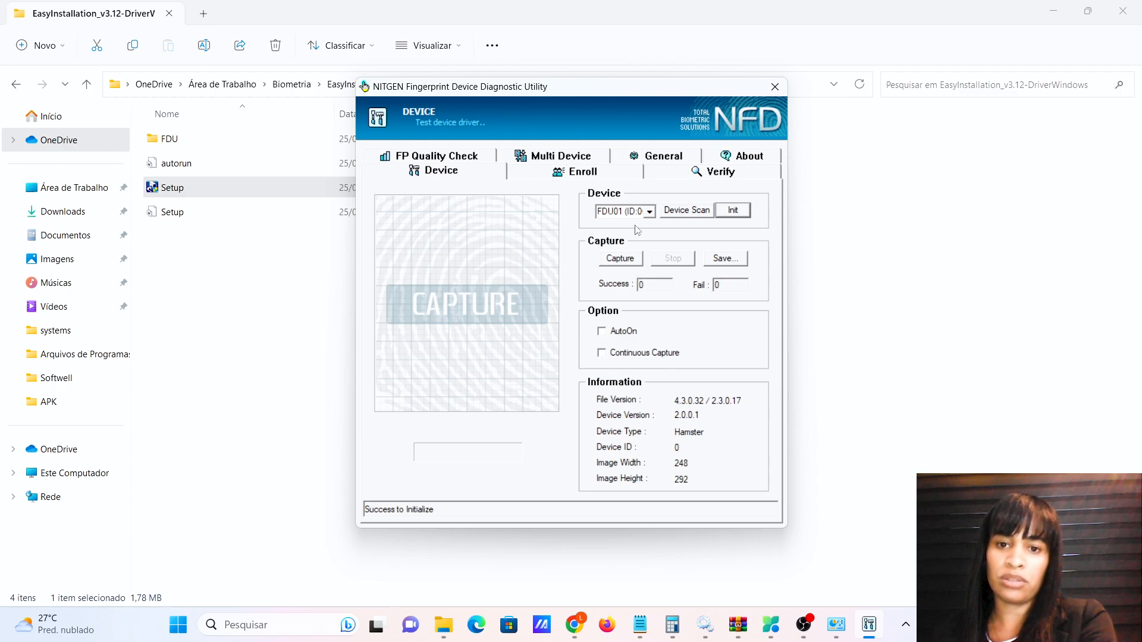
{"action": "left_click", "coordinate": [624, 263]}
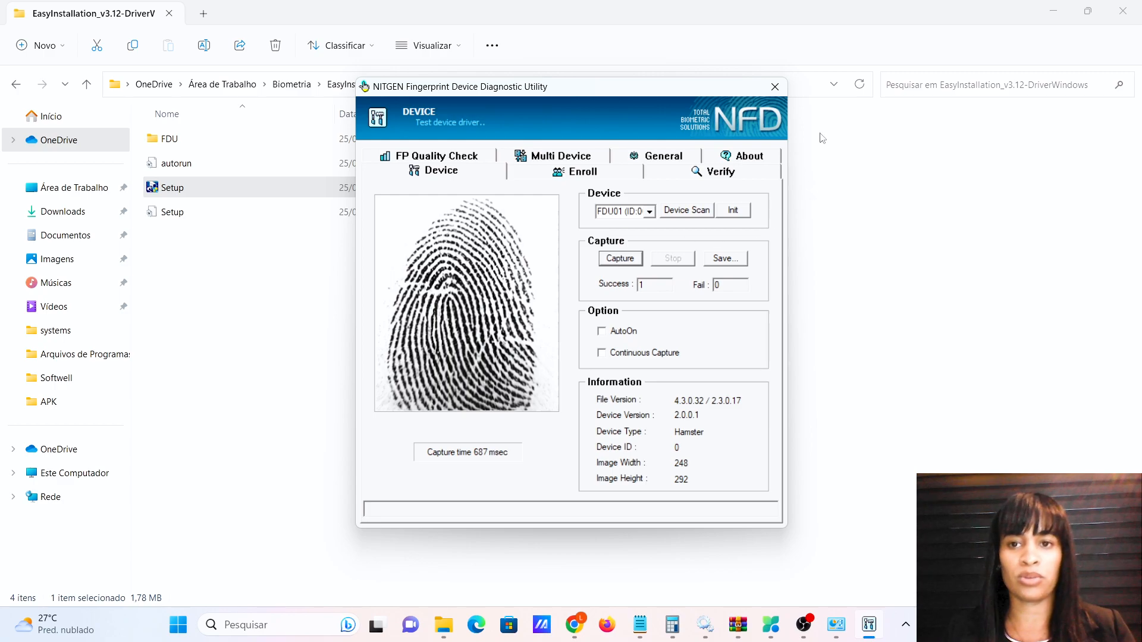
{"action": "left_click", "coordinate": [775, 86]}
{"action": "left_click", "coordinate": [603, 627]}
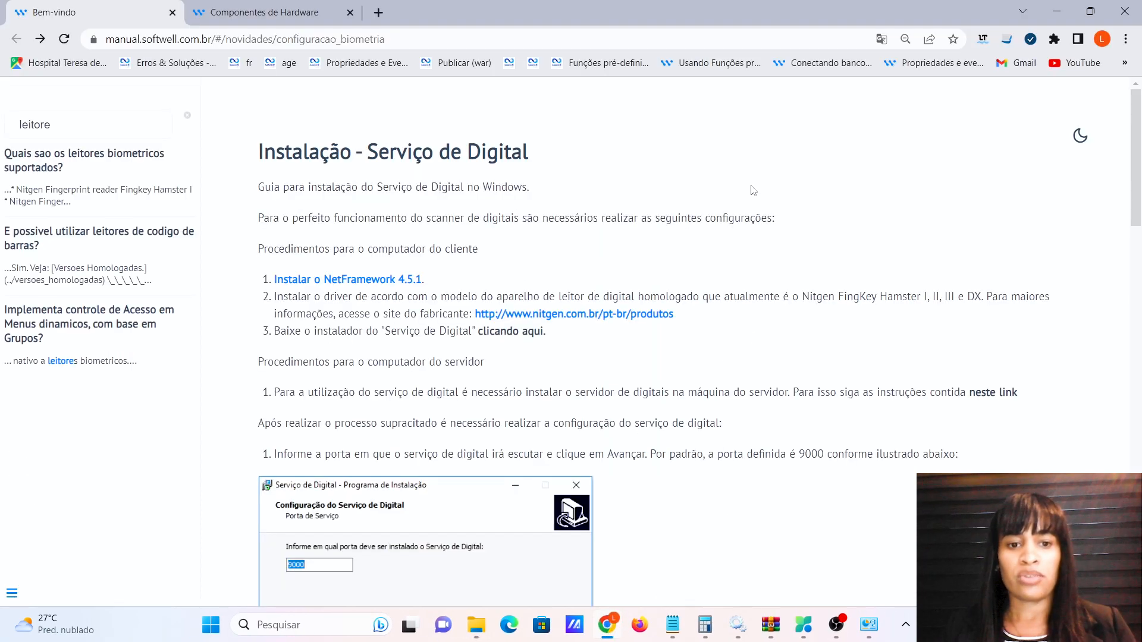
Scroll the guide to the service-port step, then bring back the EasyInstallation Explorer window.
{"action": "scroll", "coordinate": [753, 191], "scroll_direction": "down", "scroll_amount": 1}
{"action": "scroll", "coordinate": [879, 314], "scroll_direction": "down", "scroll_amount": 1}
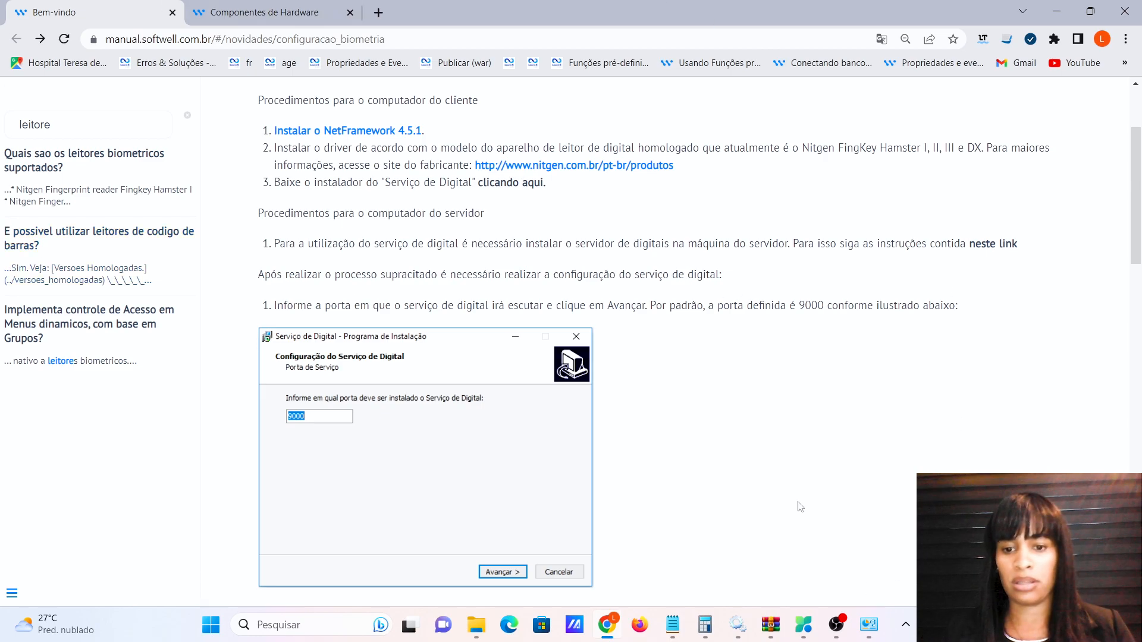
{"action": "mouse_move", "coordinate": [482, 629]}
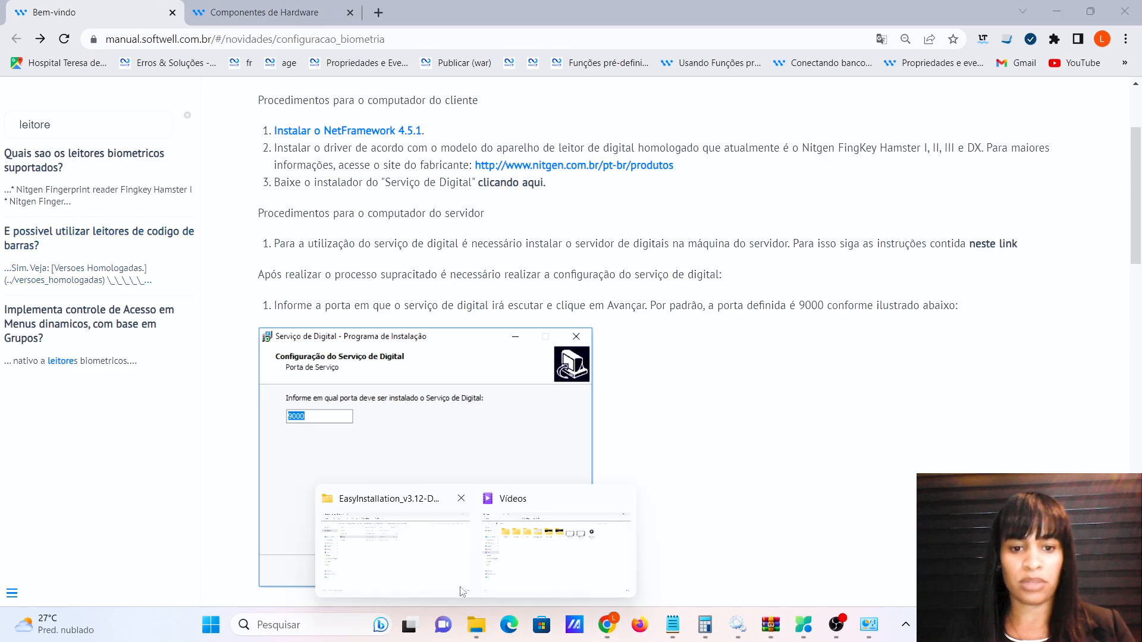
{"action": "left_click", "coordinate": [426, 557]}
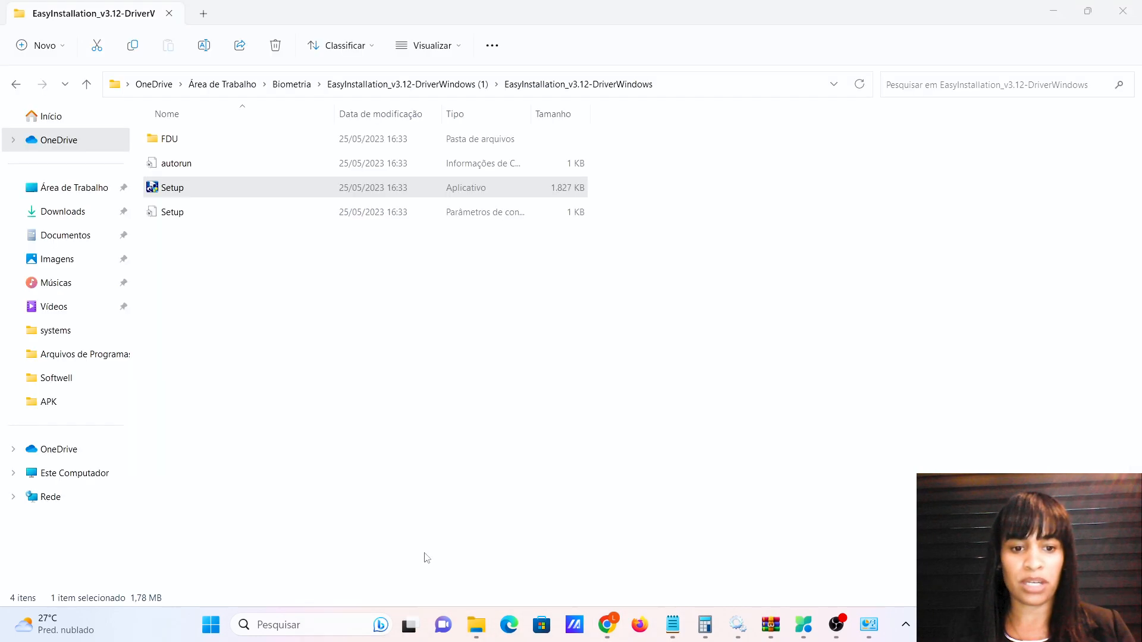
Go back to the Biometria folder and look inside Servidor_de_Digitais.zip.
{"action": "left_click", "coordinate": [292, 86]}
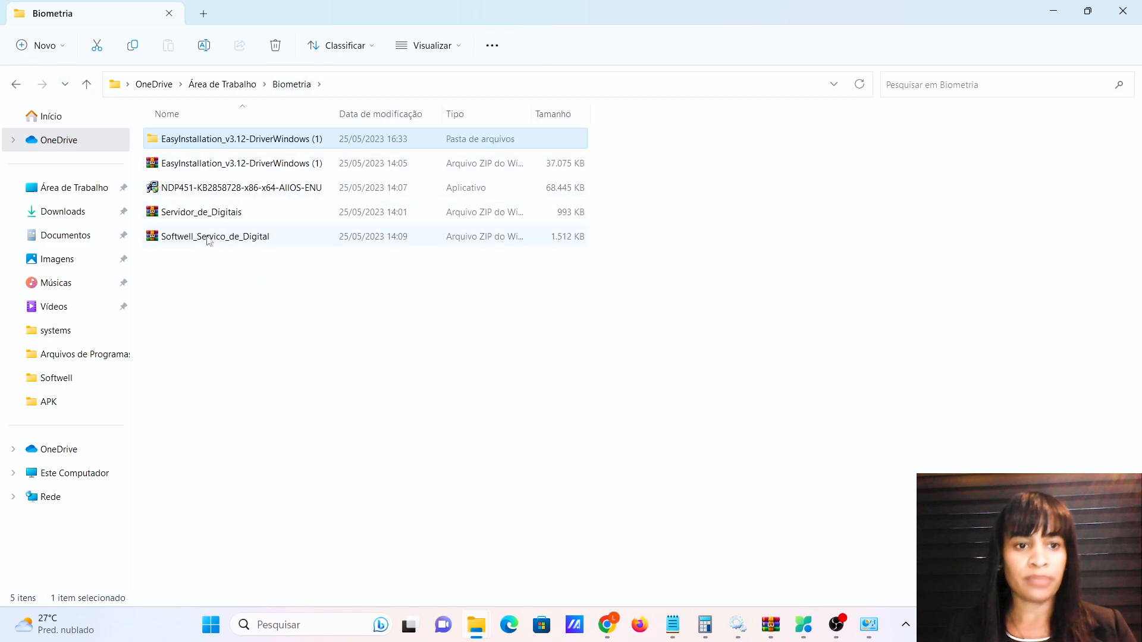
{"action": "left_click", "coordinate": [210, 215]}
{"action": "double_click", "coordinate": [211, 218]}
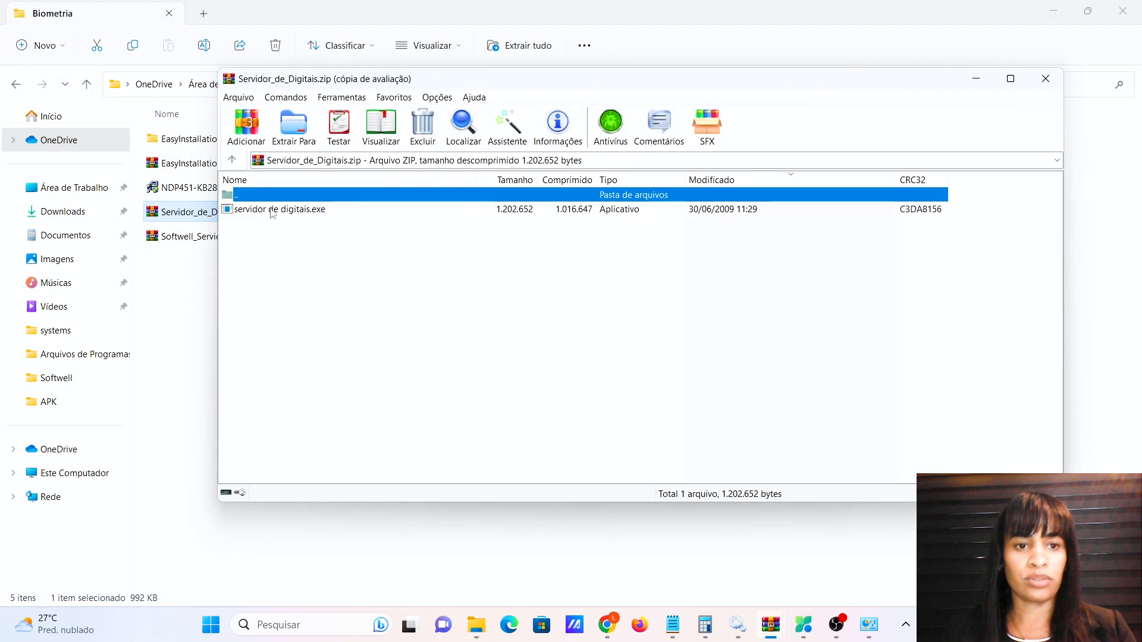
{"action": "left_click", "coordinate": [1061, 77]}
Extract Servidor_de_Digitais.zip and launch the servidor de digitais app.
{"action": "right_click", "coordinate": [268, 219]}
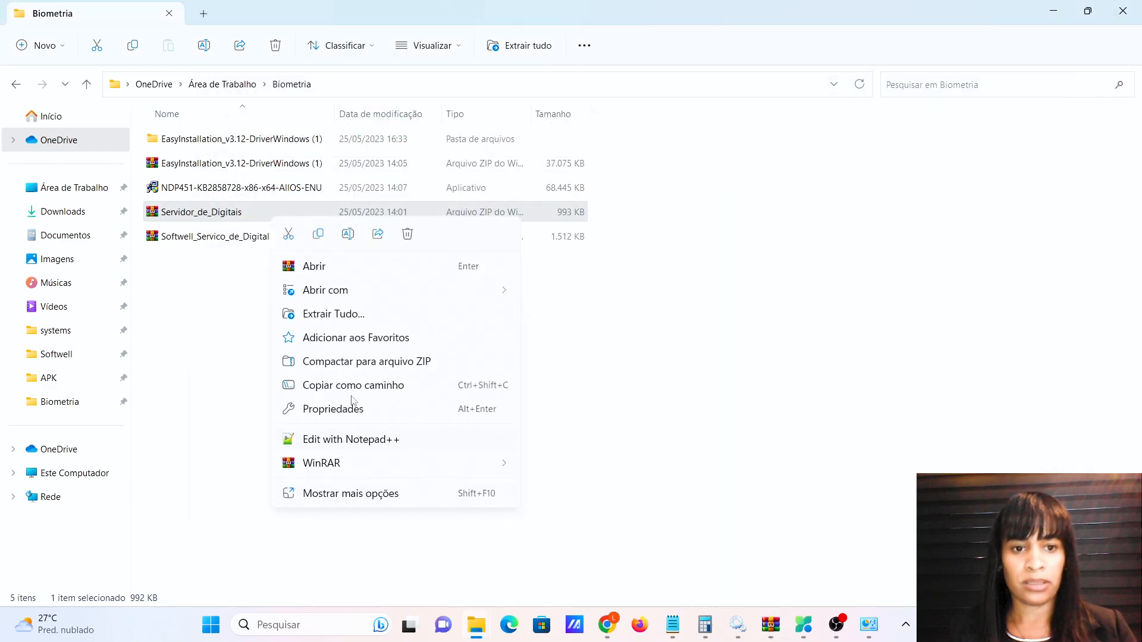
{"action": "left_click", "coordinate": [373, 319]}
{"action": "left_click", "coordinate": [681, 468]}
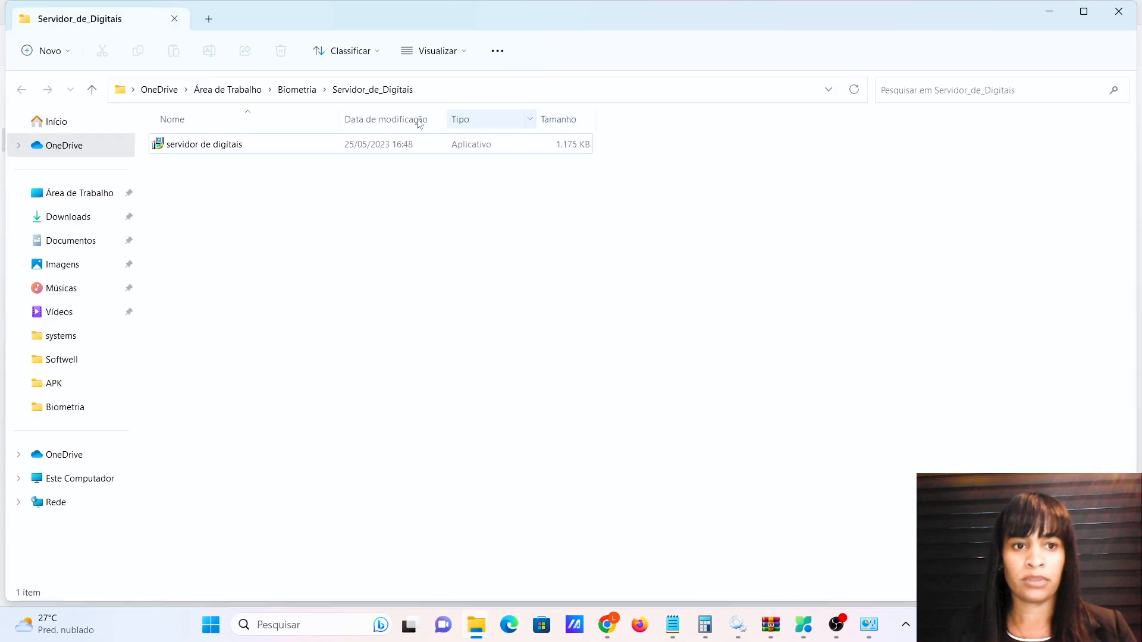
{"action": "double_click", "coordinate": [253, 153]}
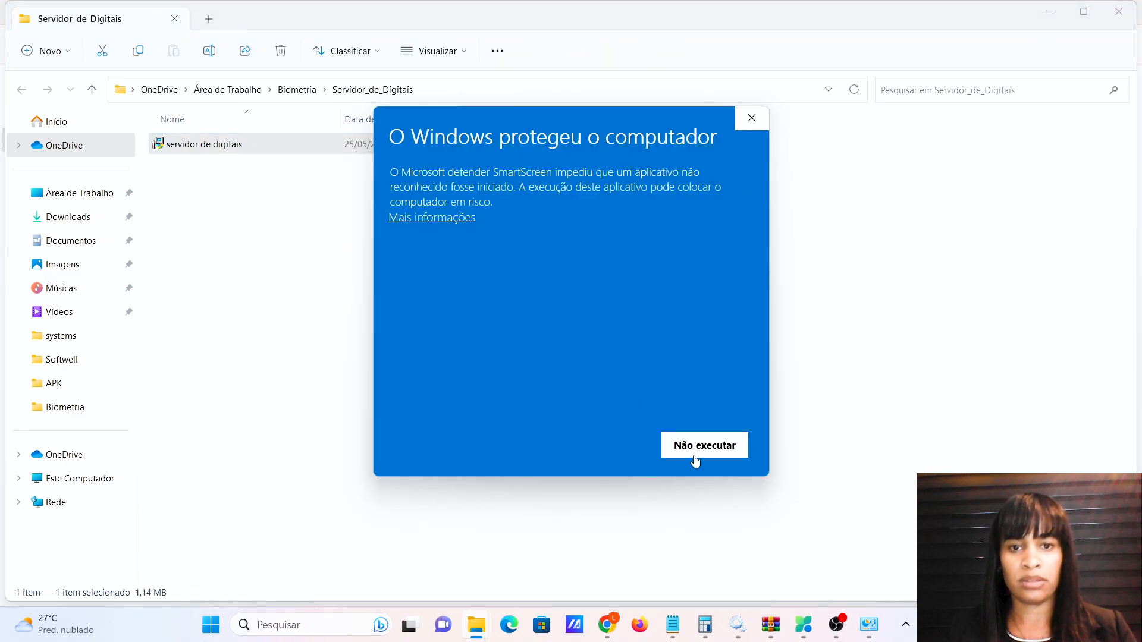
Bypass the SmartScreen warning so the Servidor de Digitais installer runs.
{"action": "left_click", "coordinate": [459, 221]}
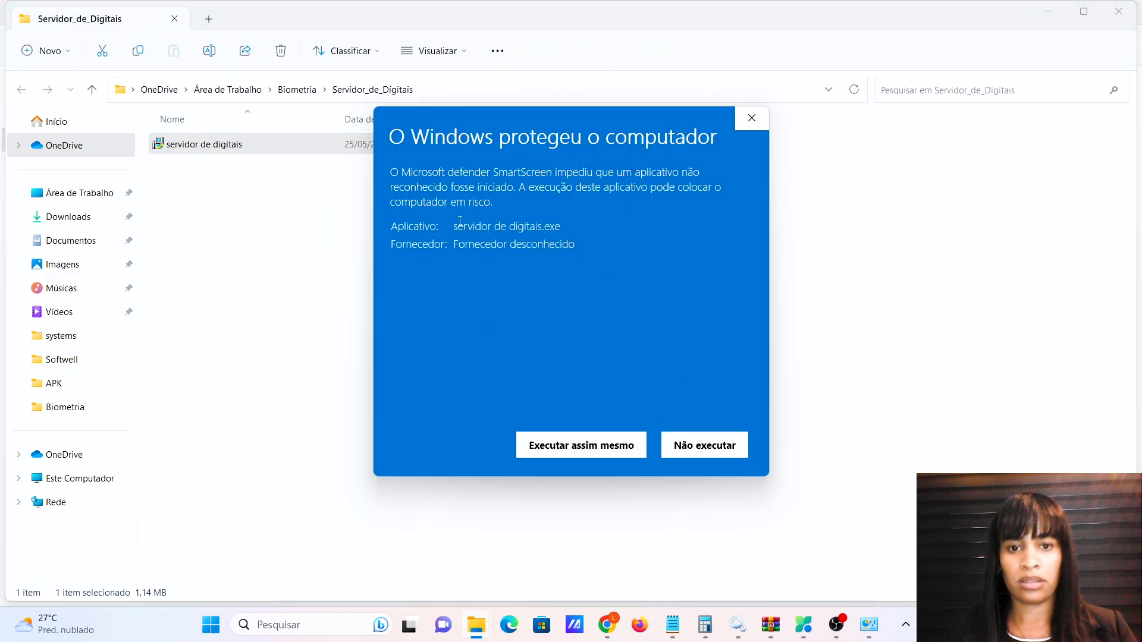
{"action": "left_click", "coordinate": [602, 447]}
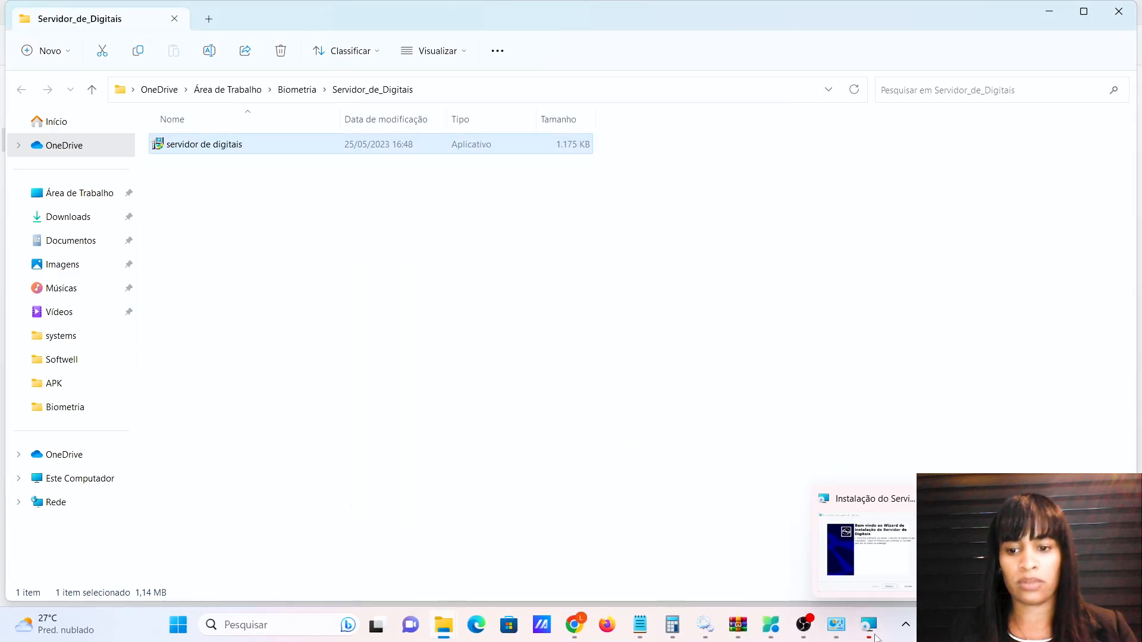
{"action": "left_click", "coordinate": [877, 630]}
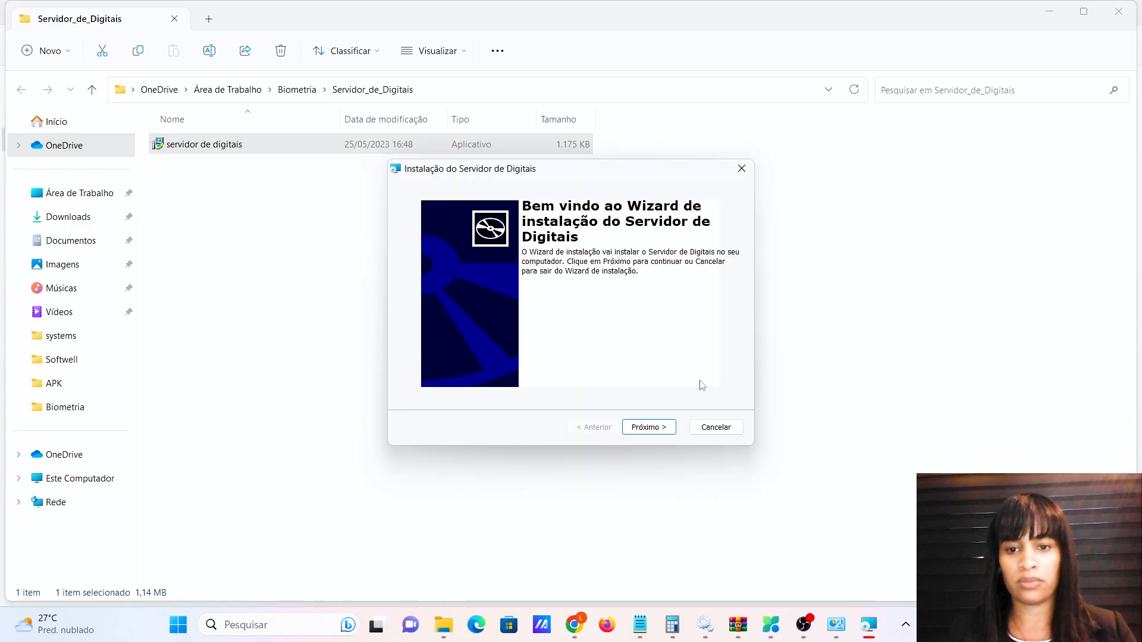
Install Servidor de Digitais into the default Softwell Solutions folder, then return to the manual.
{"action": "left_click", "coordinate": [654, 433]}
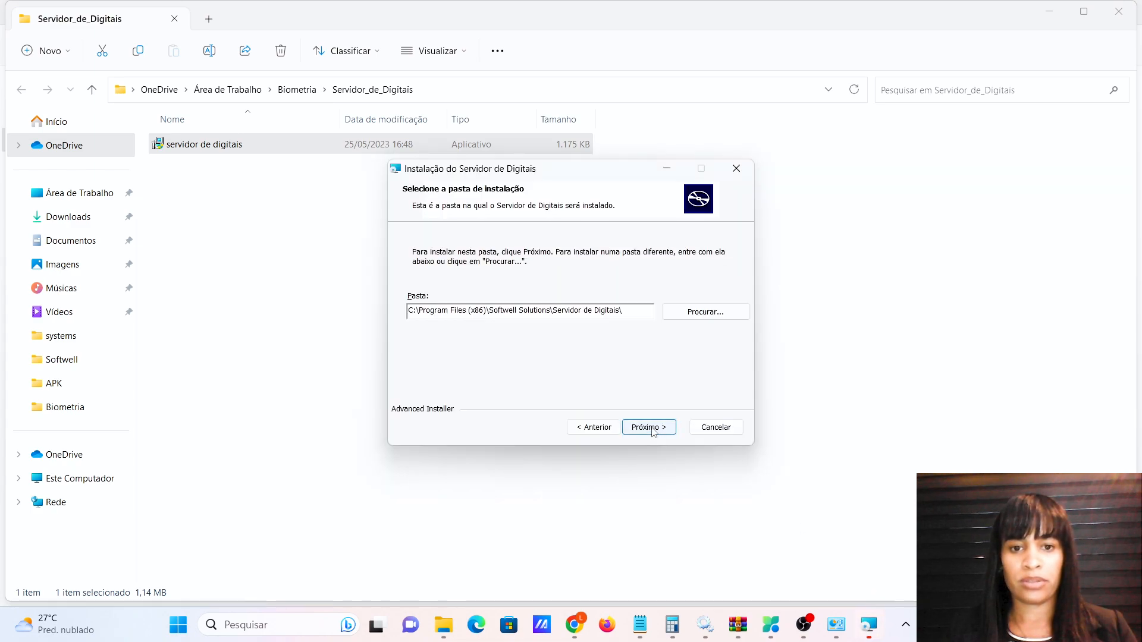
{"action": "left_click", "coordinate": [657, 429]}
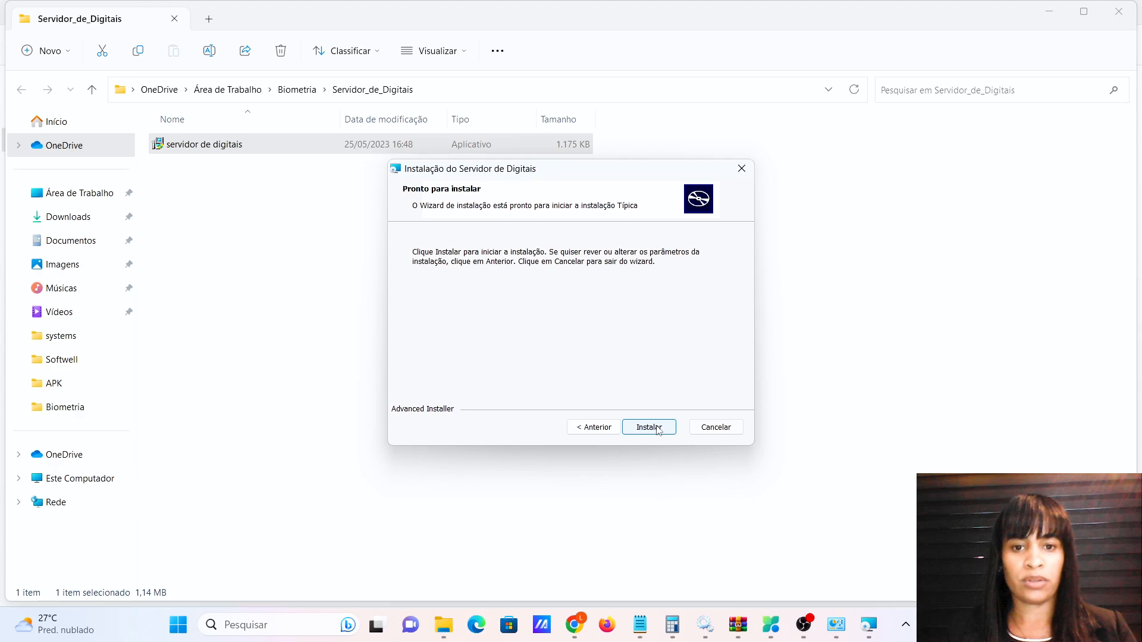
{"action": "left_click", "coordinate": [658, 428]}
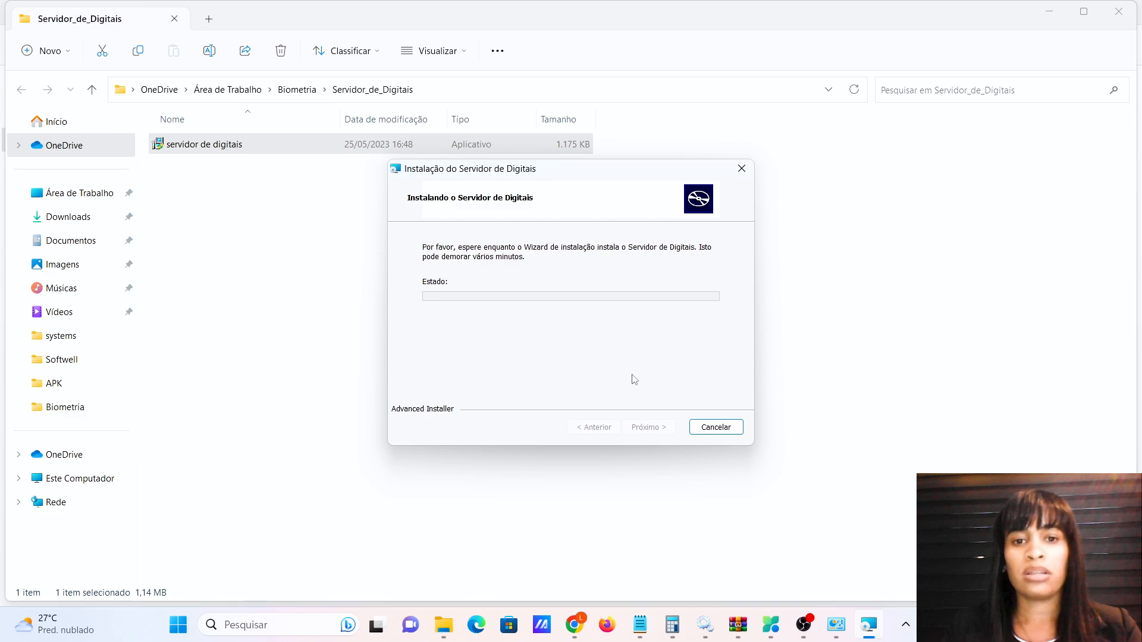
{"action": "mouse_move", "coordinate": [574, 624]}
{"action": "left_click", "coordinate": [574, 559]}
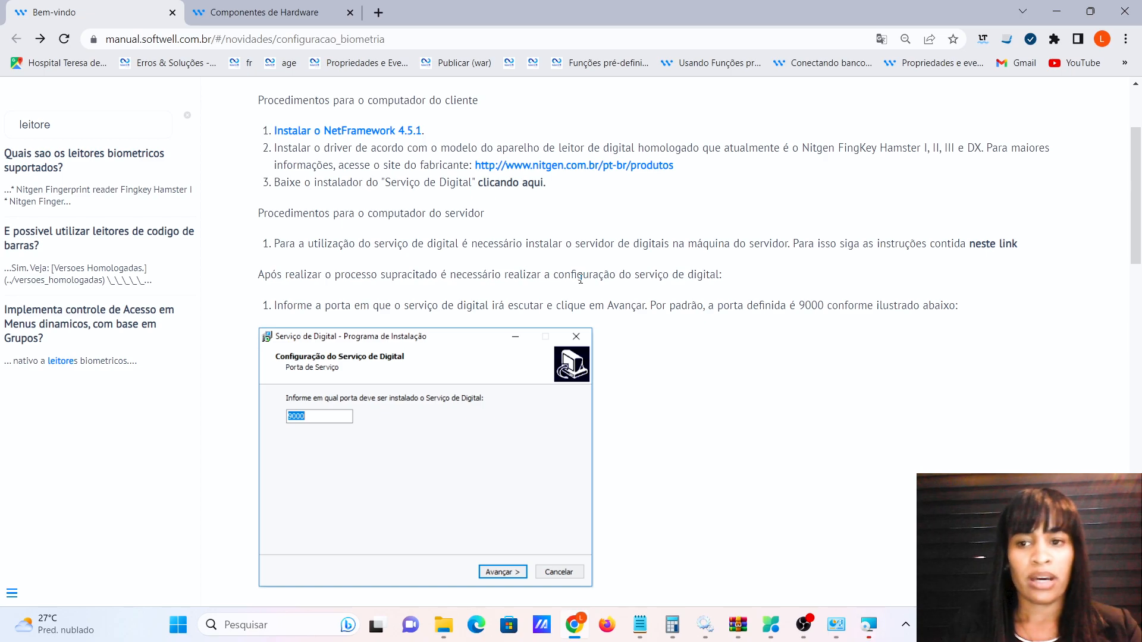
Review the service-port steps, close the finished Servidor de Digitais installer, and return to Biometria.
{"action": "scroll", "coordinate": [1005, 275], "scroll_direction": "down", "scroll_amount": 2}
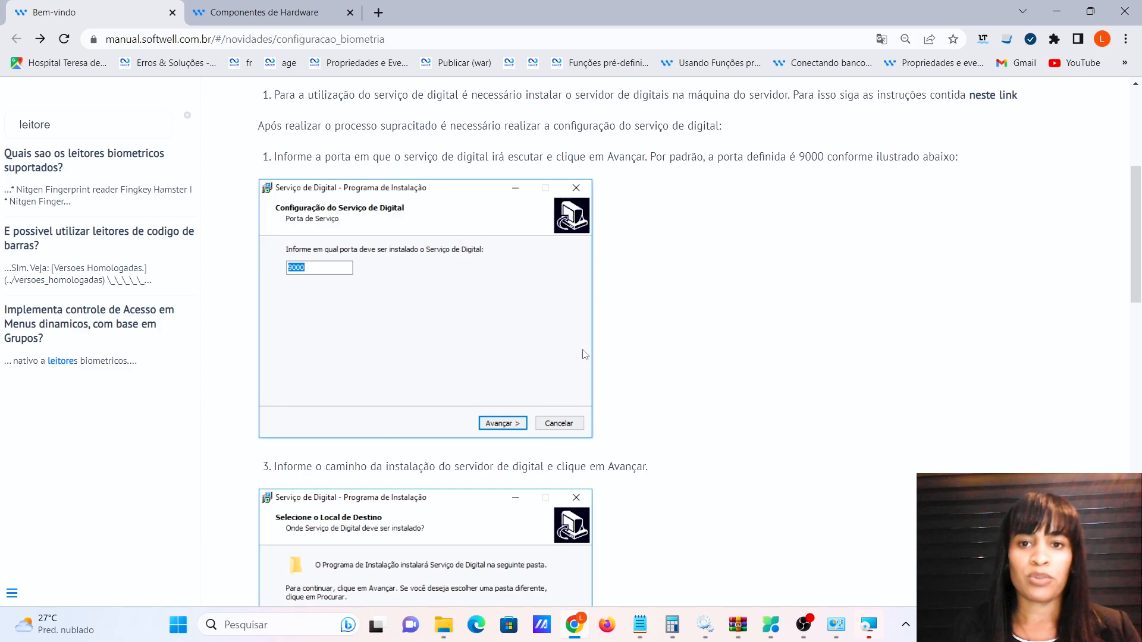
{"action": "left_click", "coordinate": [870, 634]}
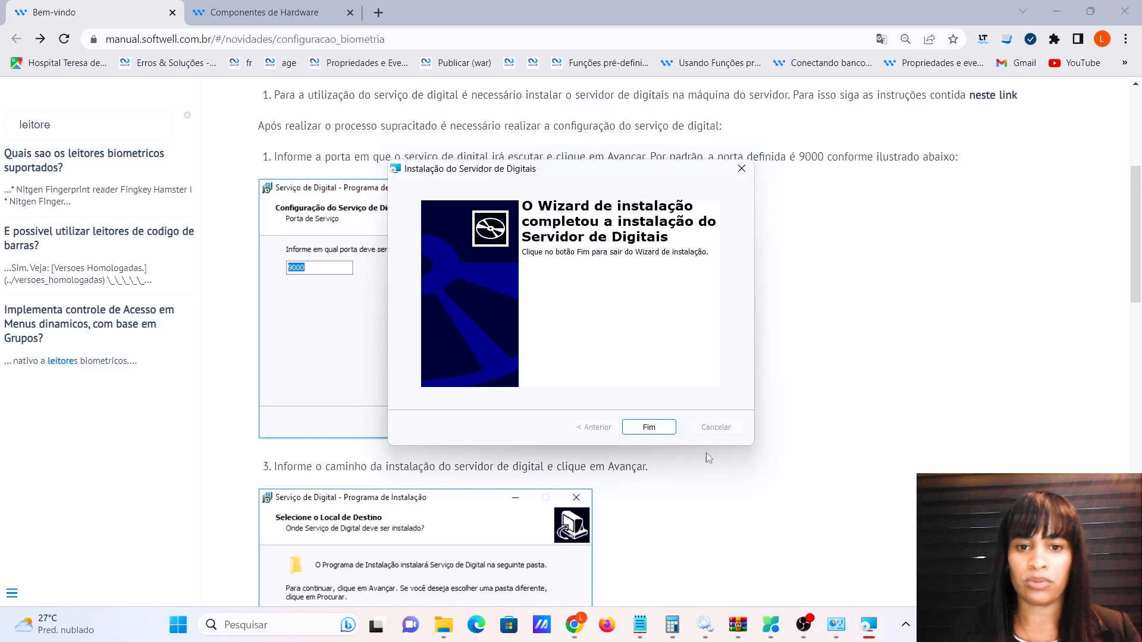
{"action": "left_click", "coordinate": [649, 428]}
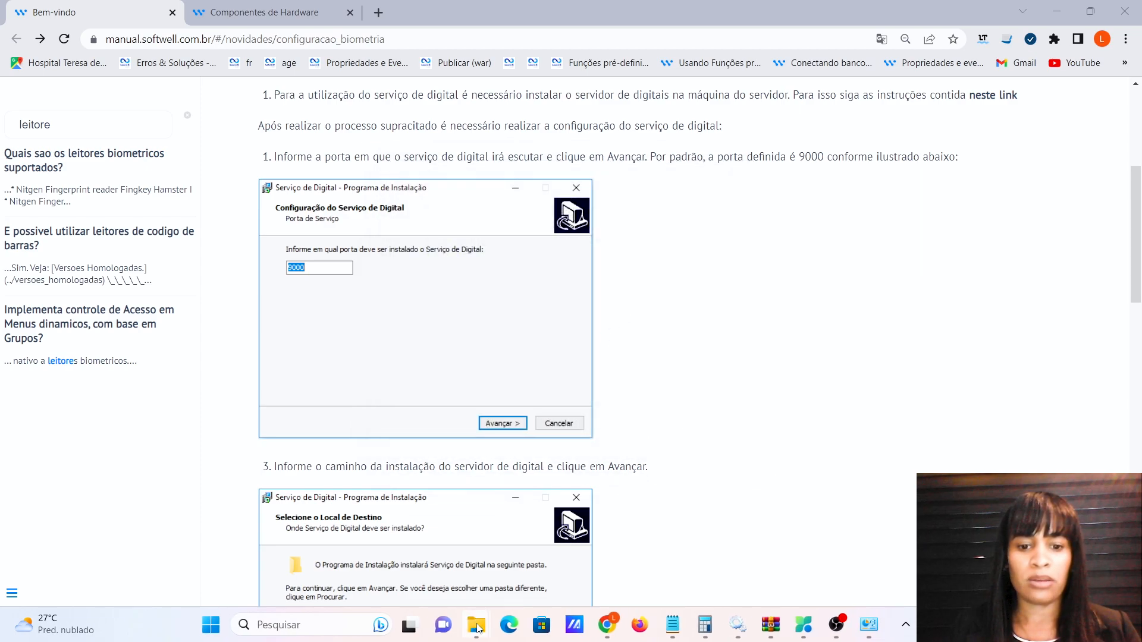
{"action": "mouse_move", "coordinate": [479, 629]}
{"action": "left_click", "coordinate": [351, 544]}
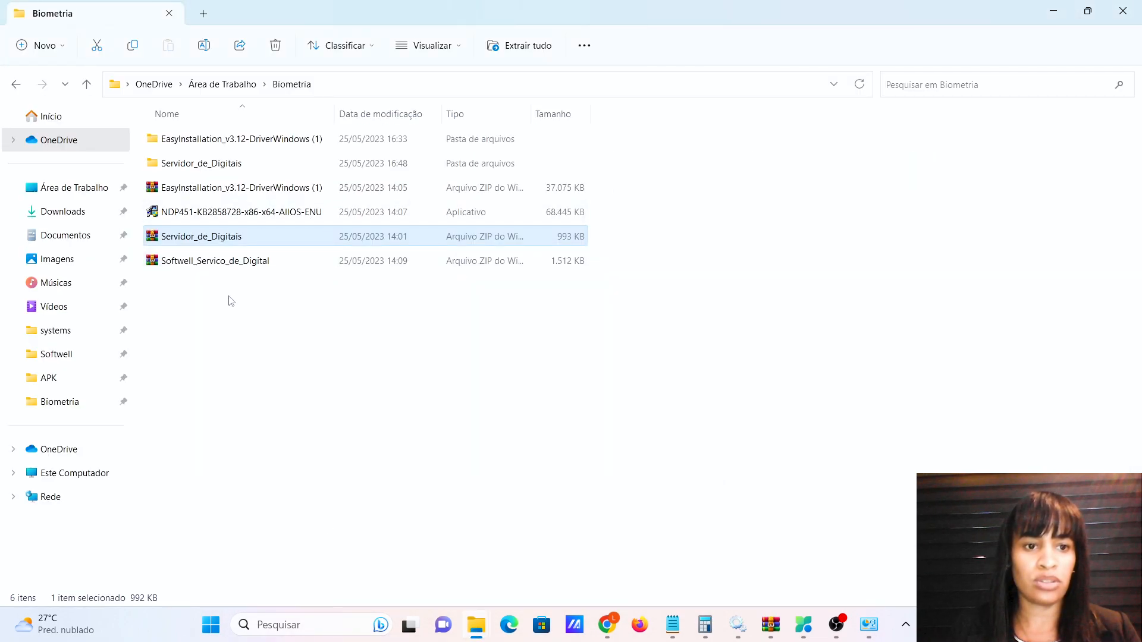
Extract Softwell_Servico_de_Digital.zip with Extrair Tudo.
{"action": "left_click", "coordinate": [198, 262]}
{"action": "right_click", "coordinate": [199, 261]}
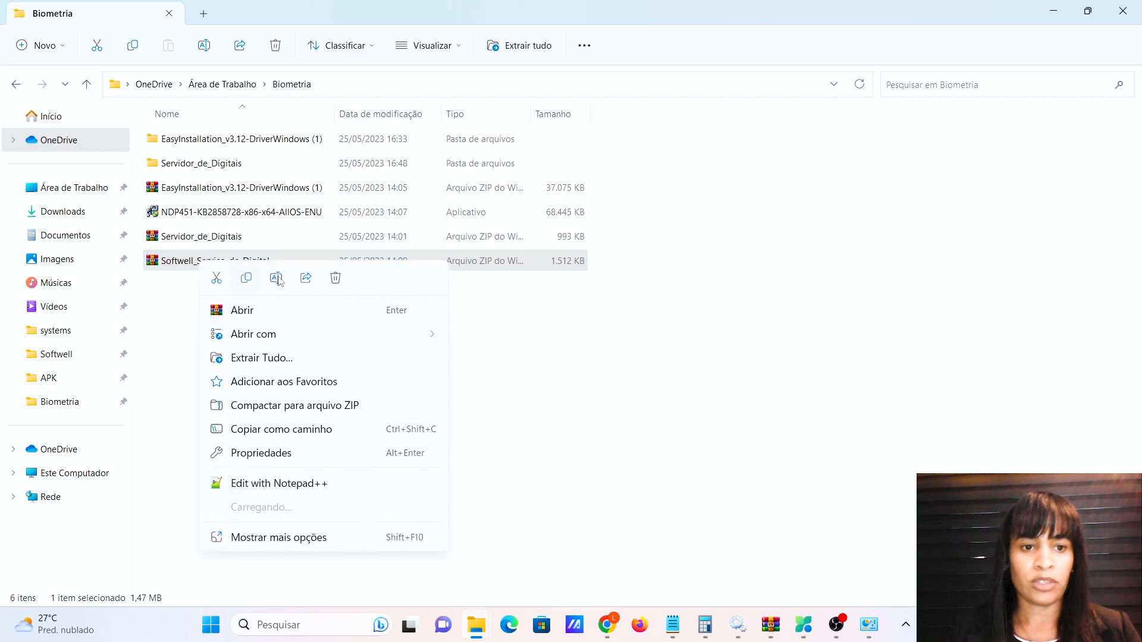
{"action": "mouse_move", "coordinate": [278, 507]}
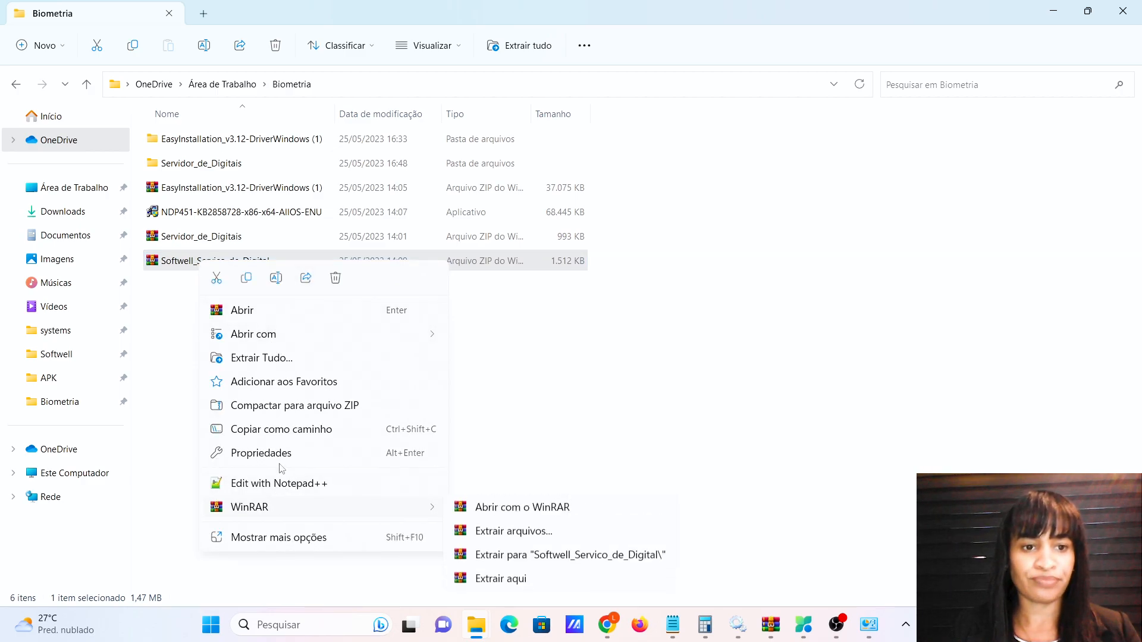
{"action": "left_click", "coordinate": [275, 358]}
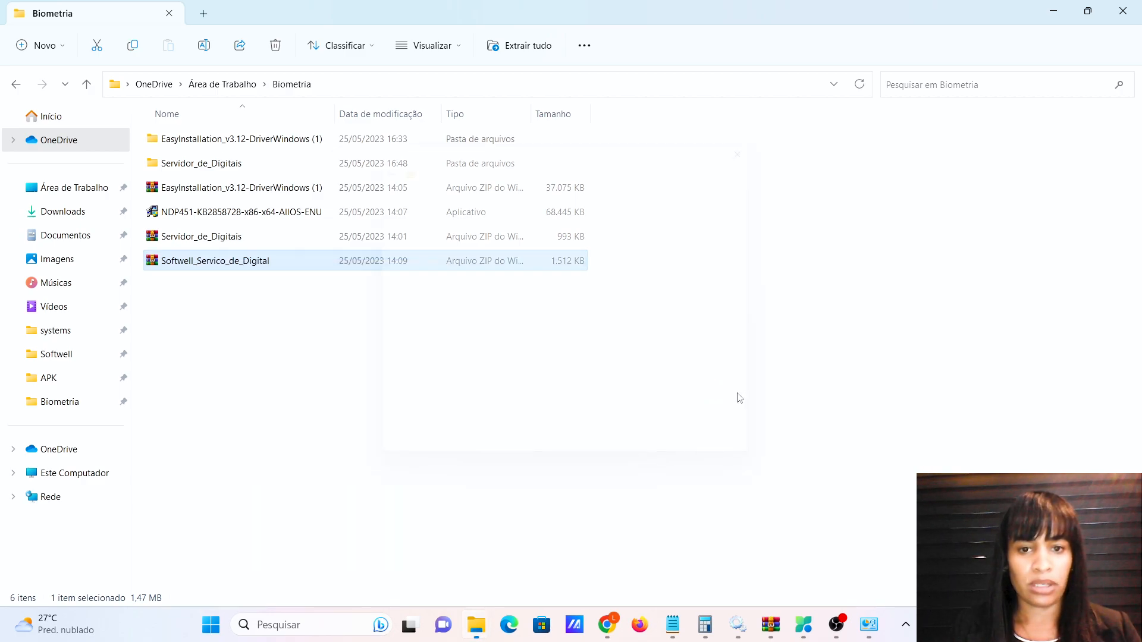
{"action": "left_click", "coordinate": [669, 464]}
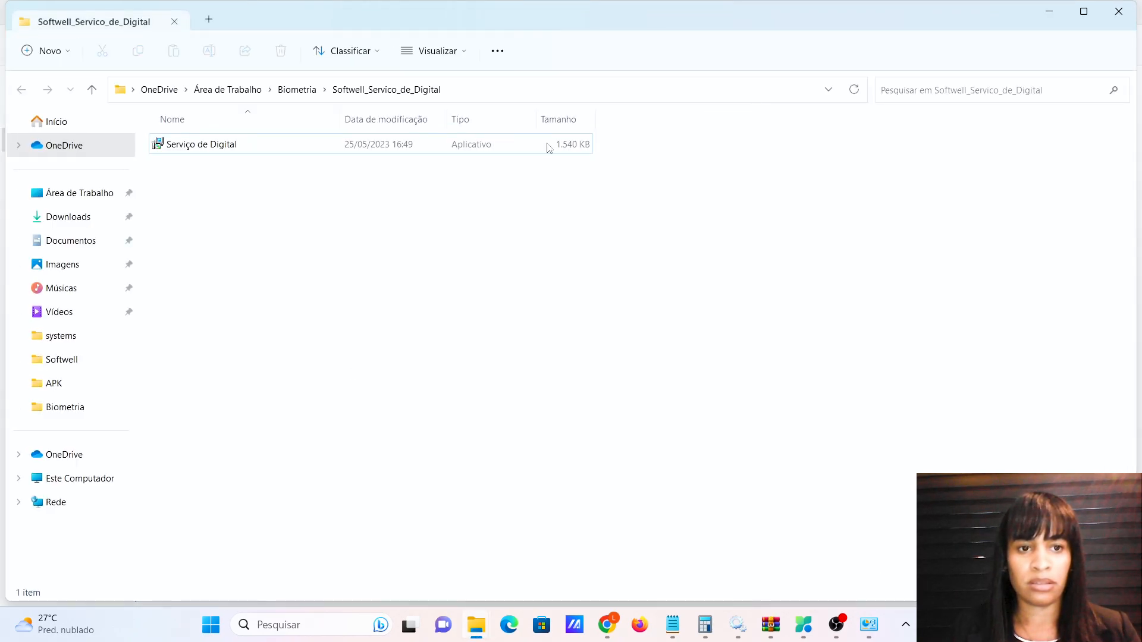
Install Serviço de Digital on port 9000 into the default folder and close the wizard.
{"action": "double_click", "coordinate": [216, 146]}
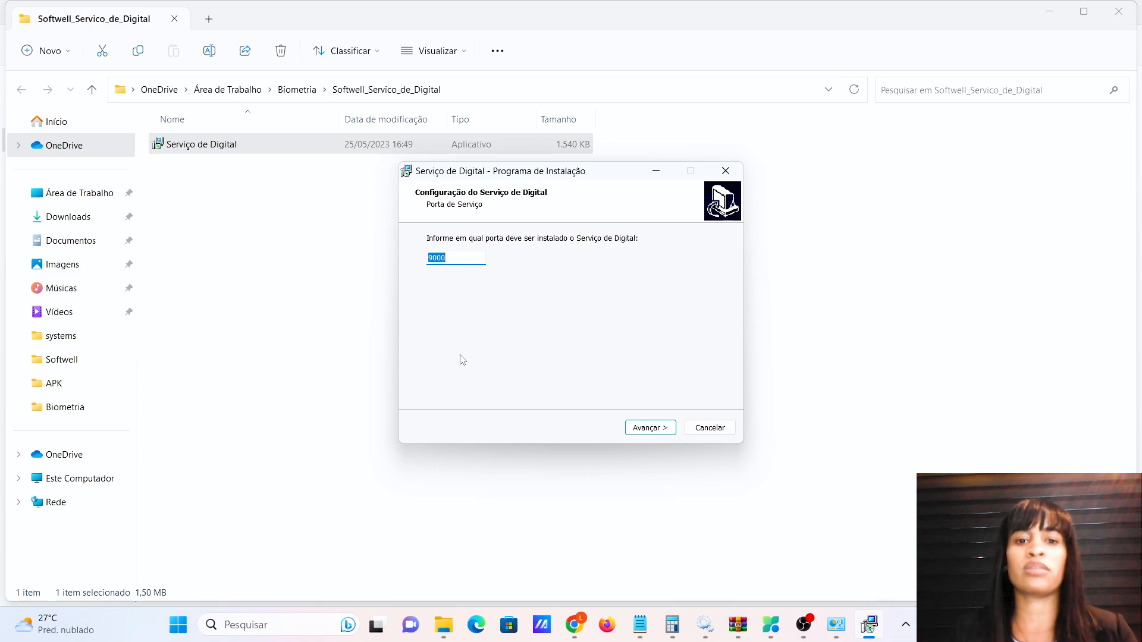
{"action": "left_click", "coordinate": [660, 434]}
{"action": "left_click", "coordinate": [656, 434]}
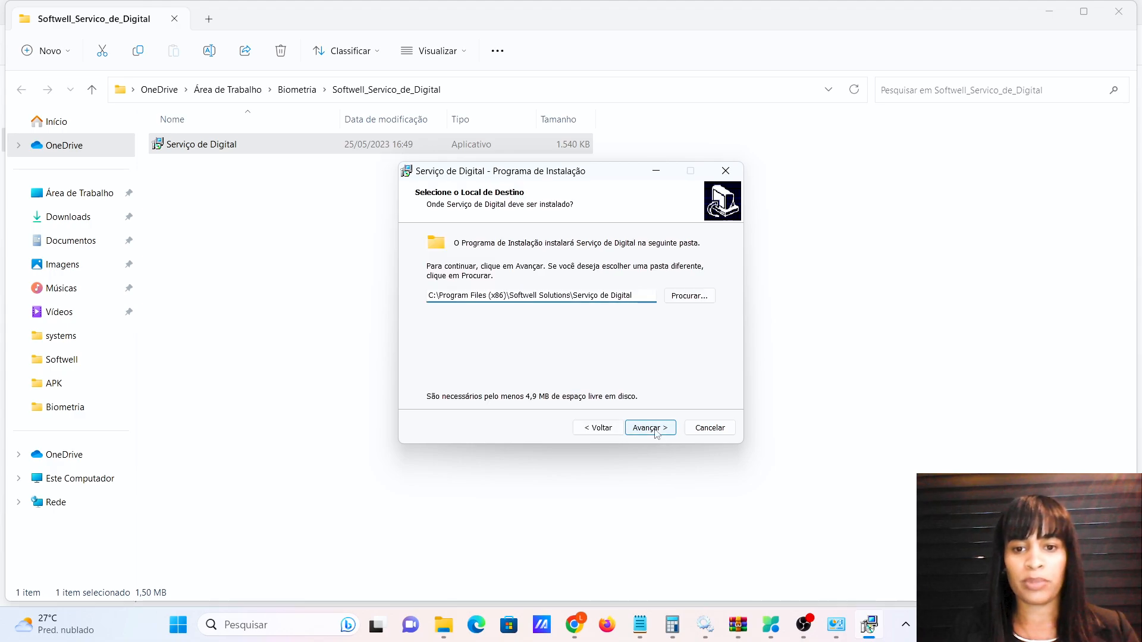
{"action": "left_click", "coordinate": [657, 433]}
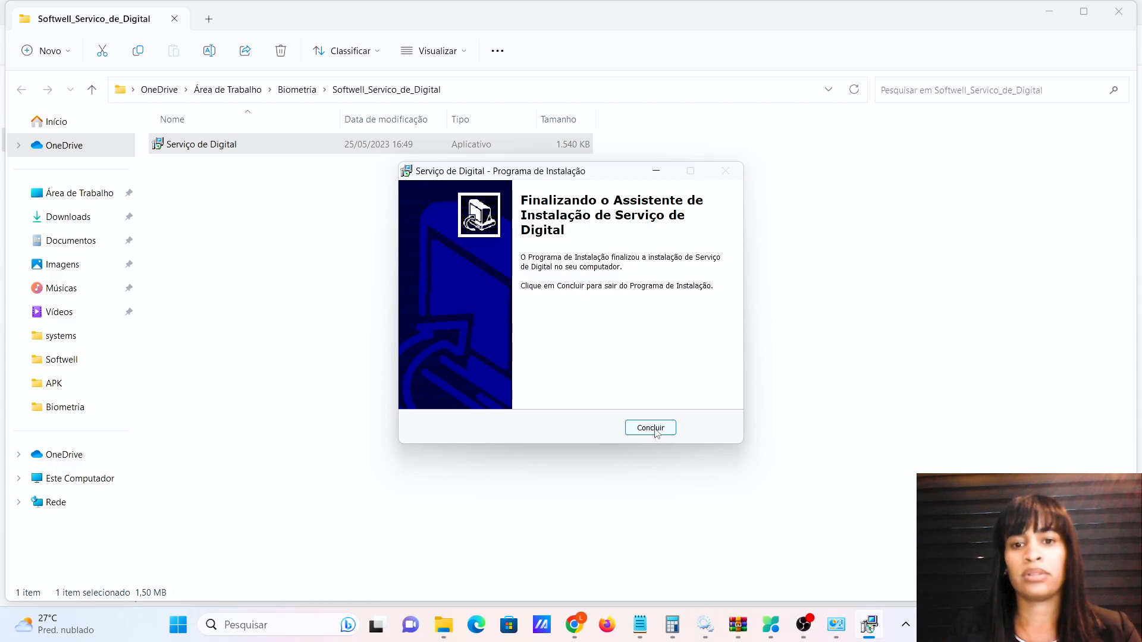
{"action": "left_click", "coordinate": [654, 428]}
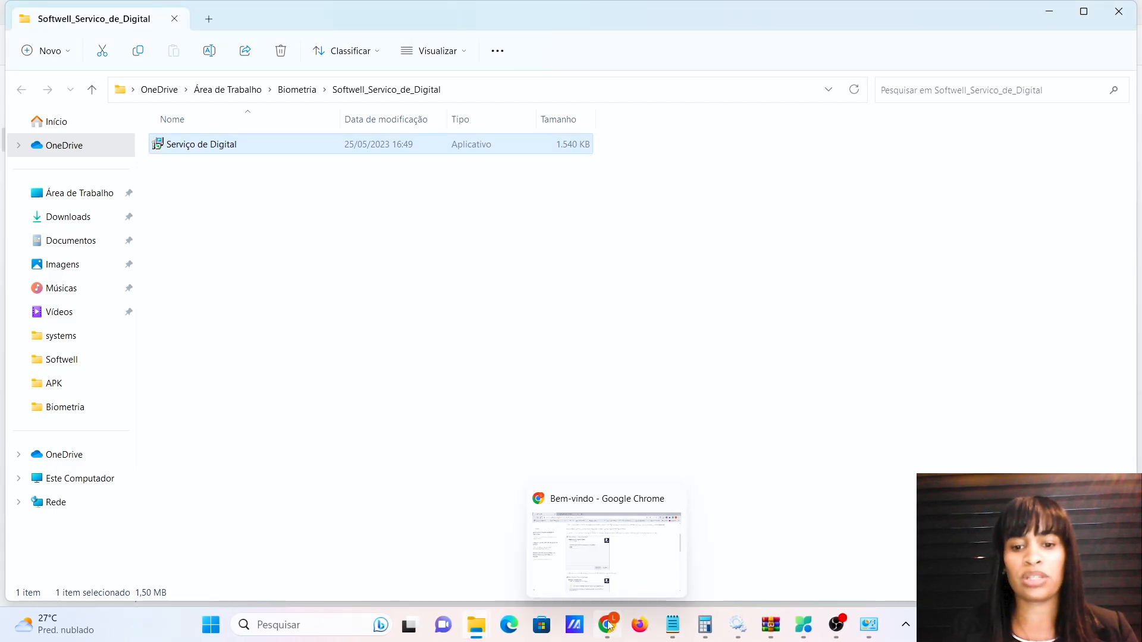
Back in the manual, scroll to step 8 on the ServicoDigital group and Porta parameter.
{"action": "left_click", "coordinate": [607, 623]}
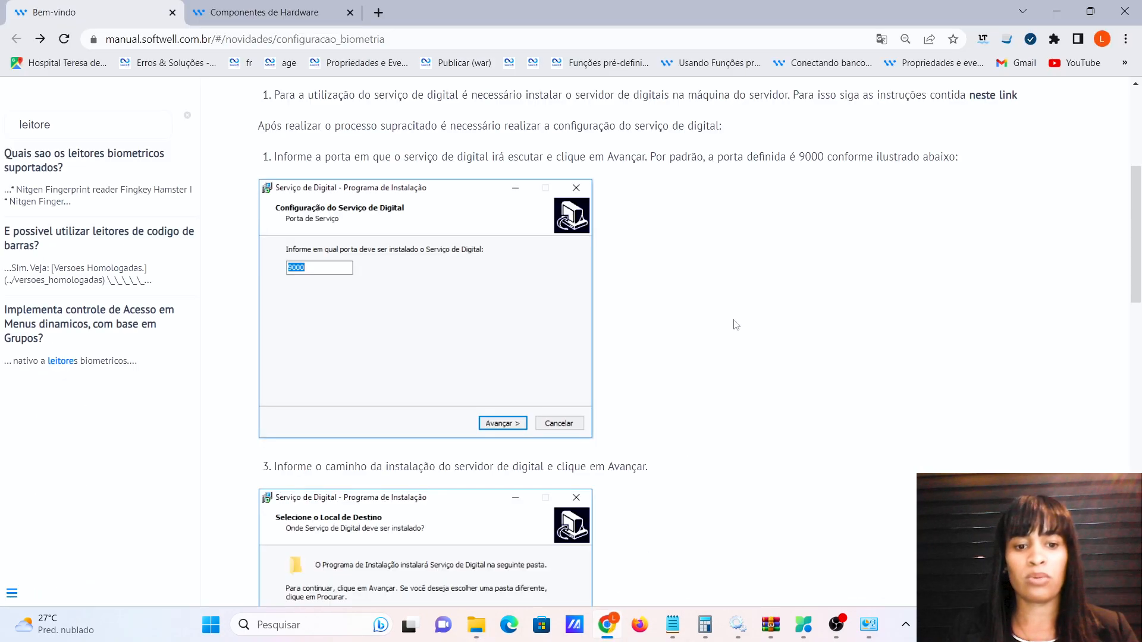
{"action": "scroll", "coordinate": [709, 282], "scroll_direction": "down", "scroll_amount": 3}
{"action": "scroll", "coordinate": [578, 368], "scroll_direction": "down", "scroll_amount": 8}
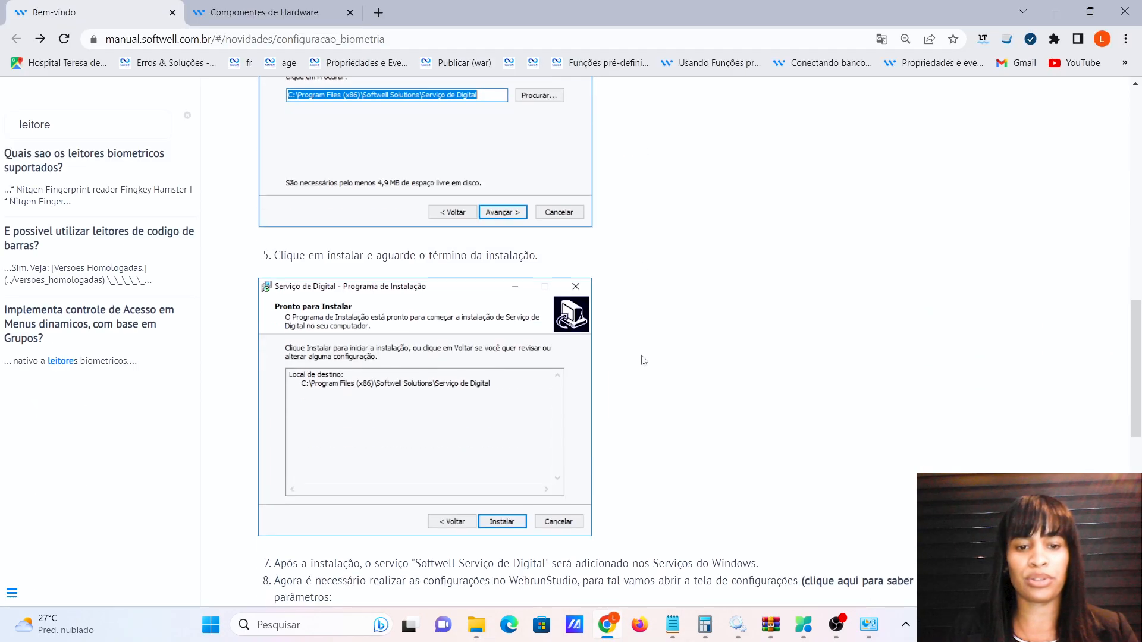
{"action": "scroll", "coordinate": [709, 375], "scroll_direction": "down", "scroll_amount": 2}
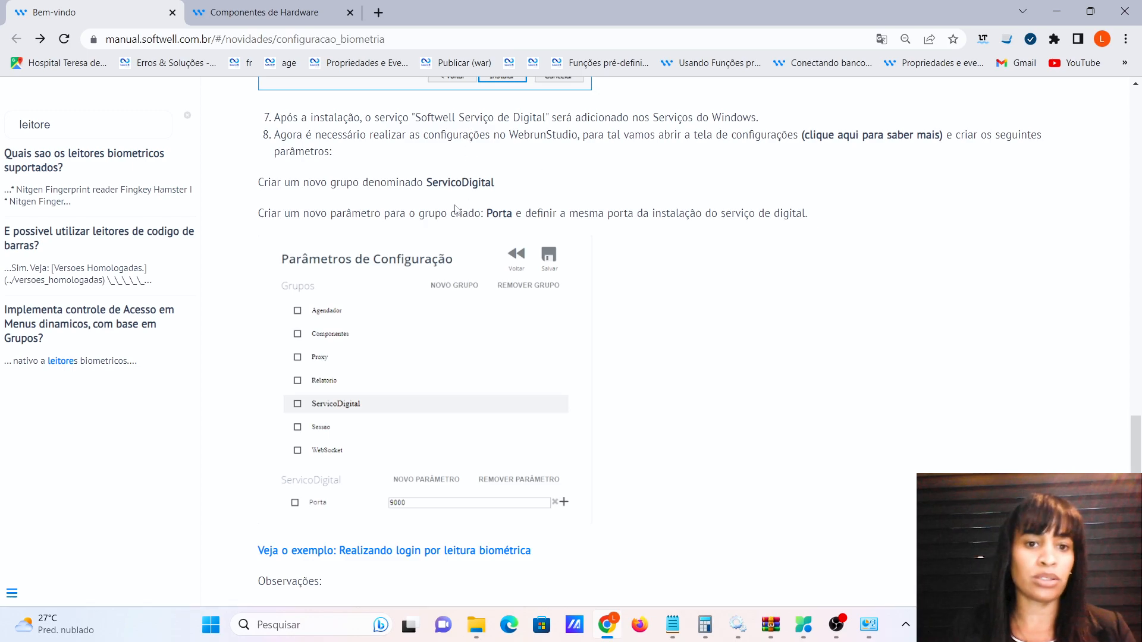
Load the local webrun5 app address in a new browser tab.
{"action": "left_click", "coordinate": [384, 16]}
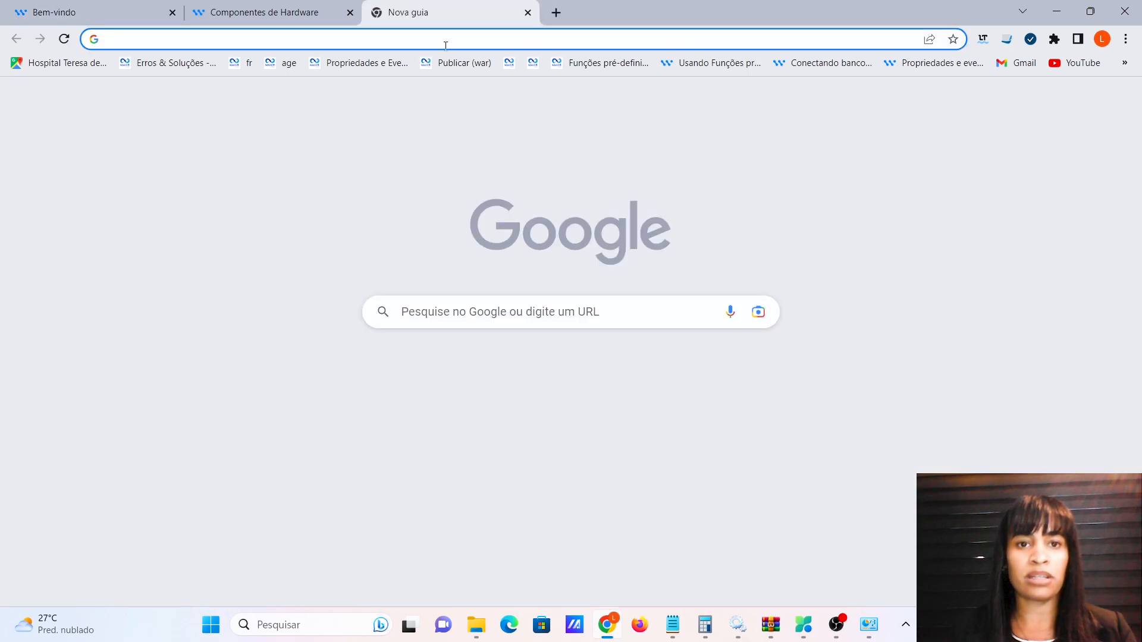
{"action": "left_click", "coordinate": [444, 40]}
{"action": "type", "text": "localhost:5000/webrun5/"}
{"action": "key", "text": "Return"}
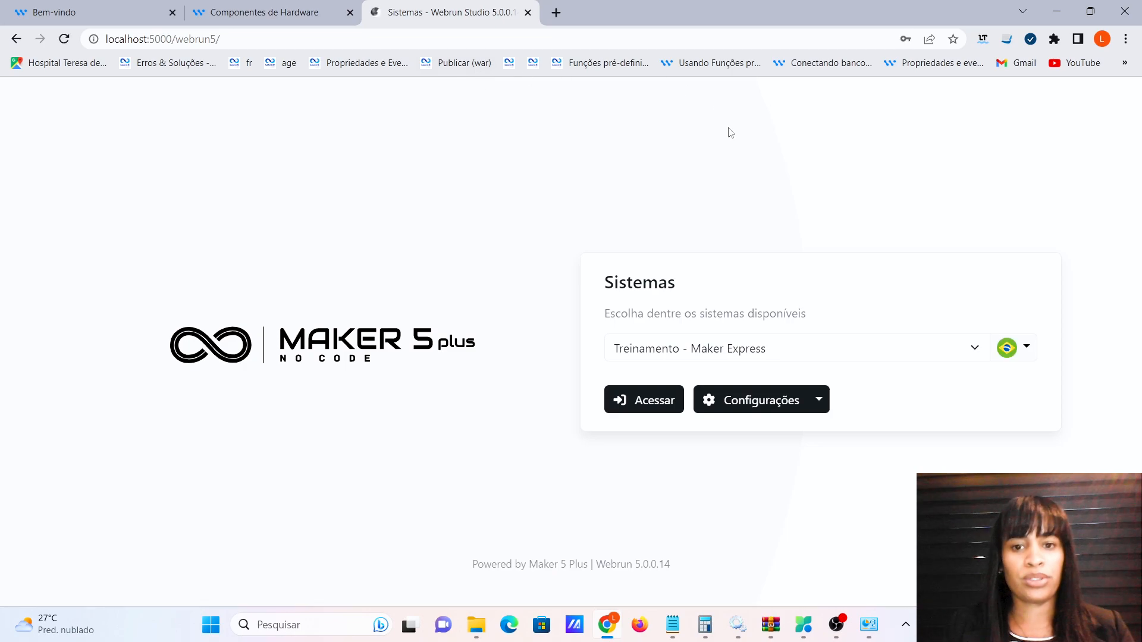
Sign in to the Webrun Studio configuration area with the admin username and password.
{"action": "left_click", "coordinate": [743, 406]}
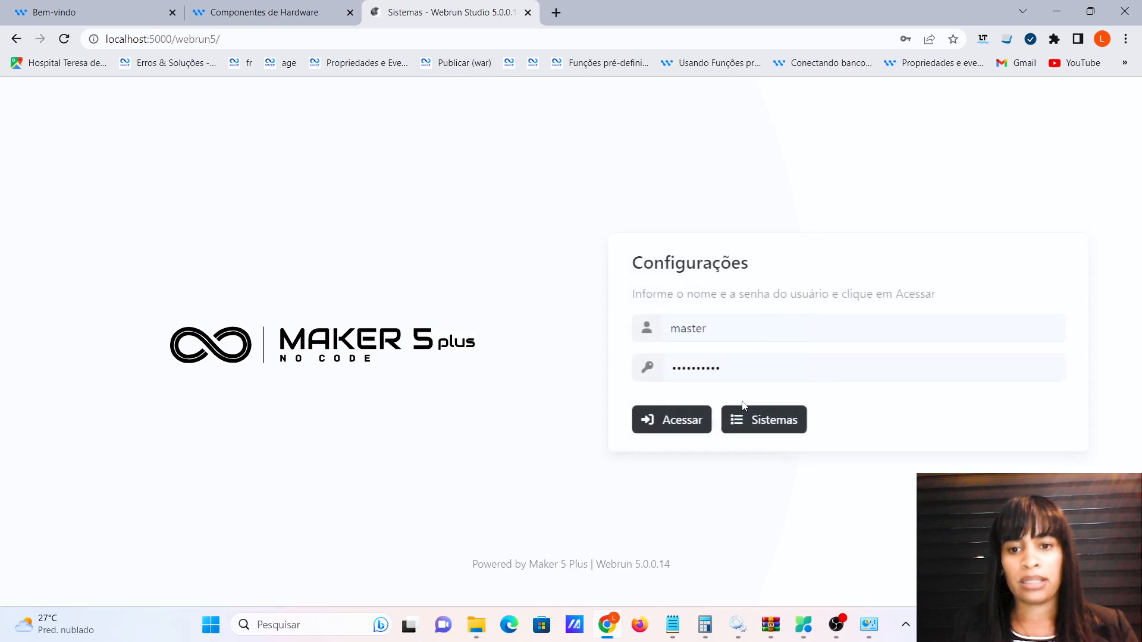
{"action": "double_click", "coordinate": [638, 329]}
{"action": "type", "text": "admin"}
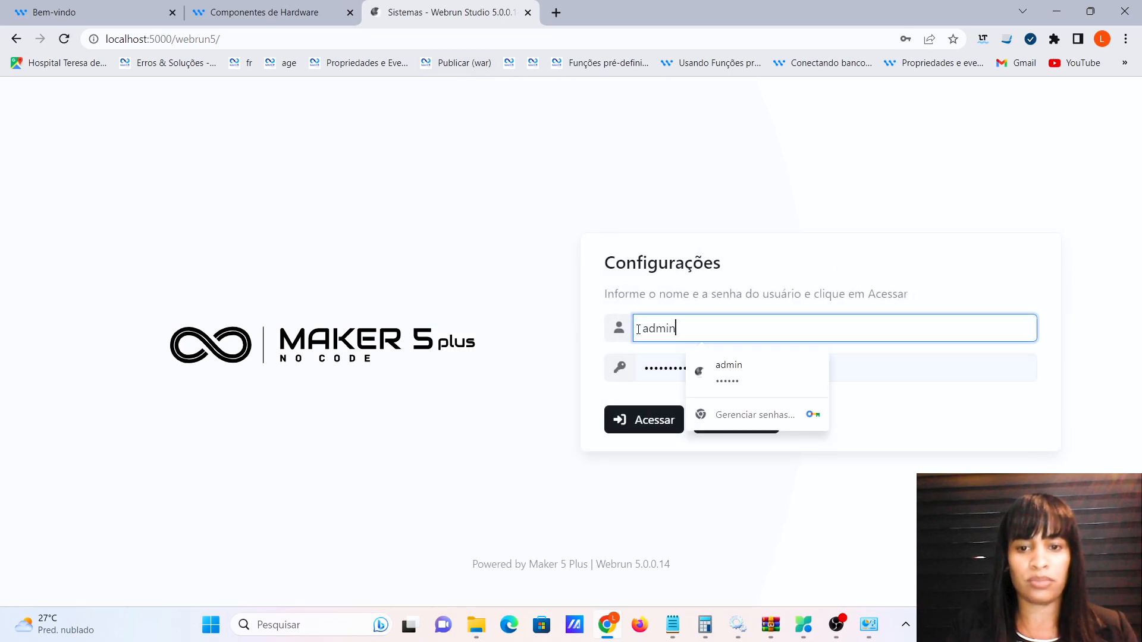
{"action": "key", "text": "Tab"}
{"action": "type", "text": "123"}
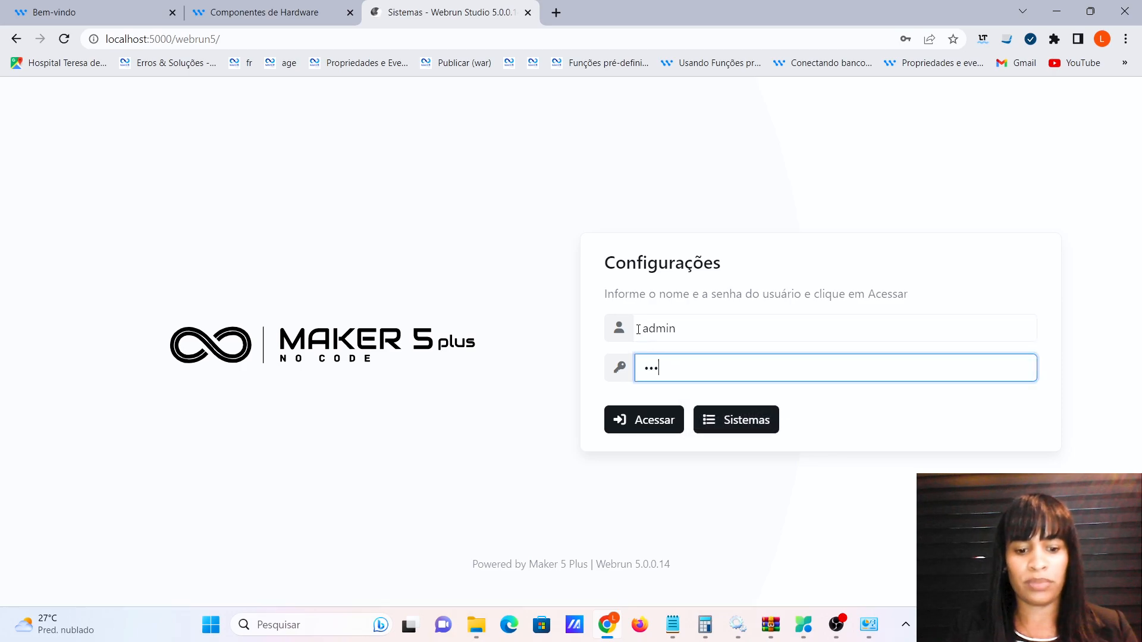
{"action": "left_click", "coordinate": [634, 424]}
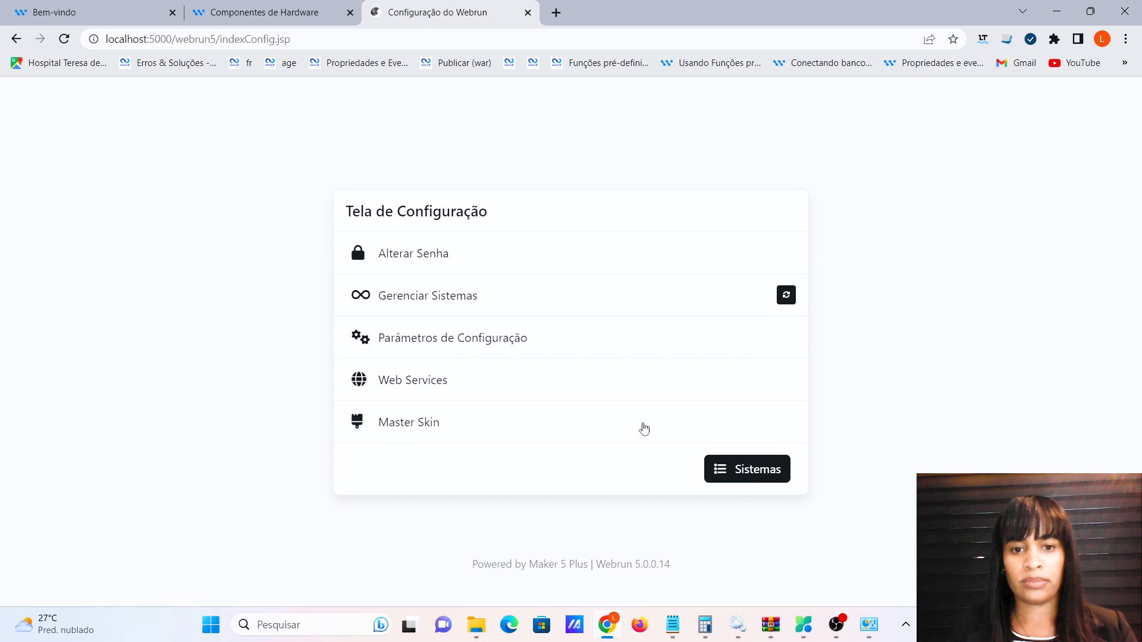
Add a configuration group named ServicoDigital, copying the name from the manual.
{"action": "left_click", "coordinate": [531, 341]}
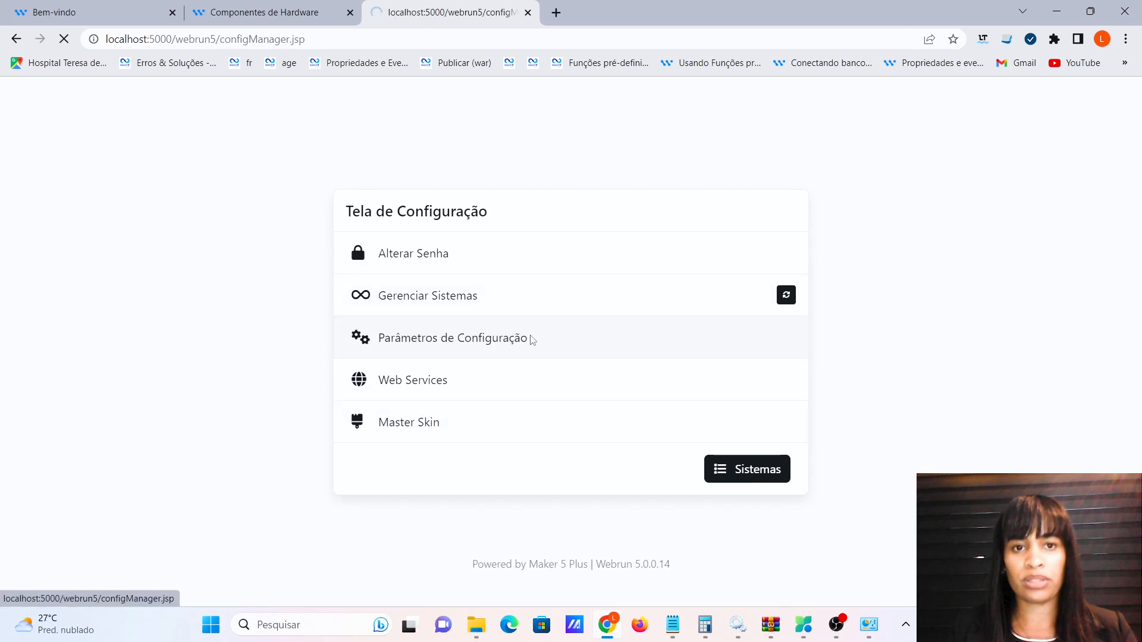
{"action": "left_click", "coordinate": [556, 452]}
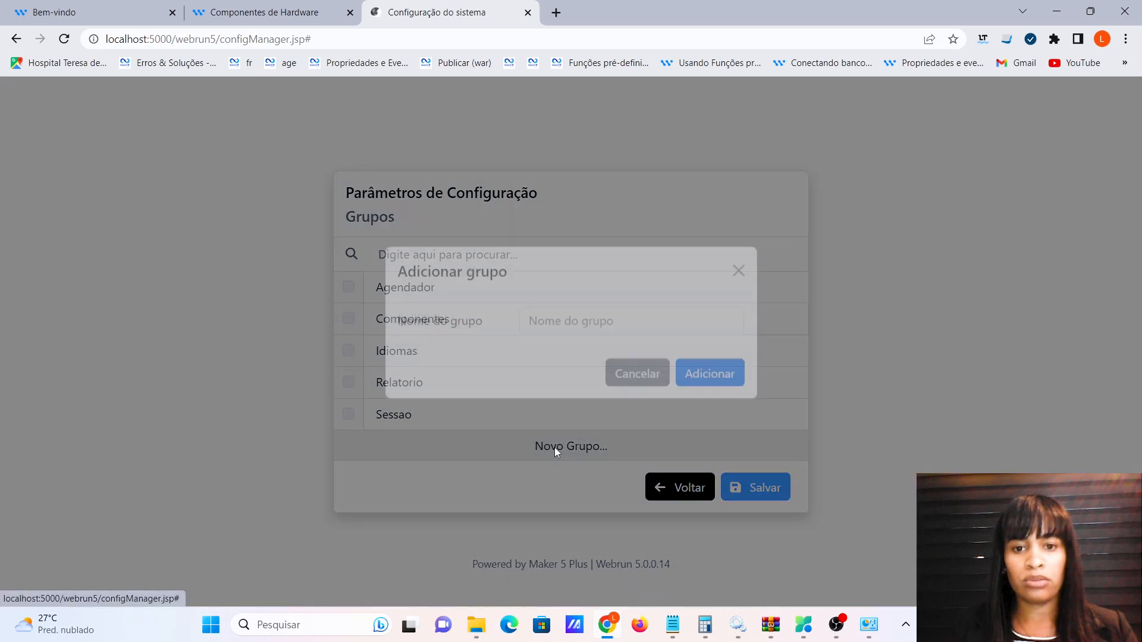
{"action": "left_click", "coordinate": [268, 11]}
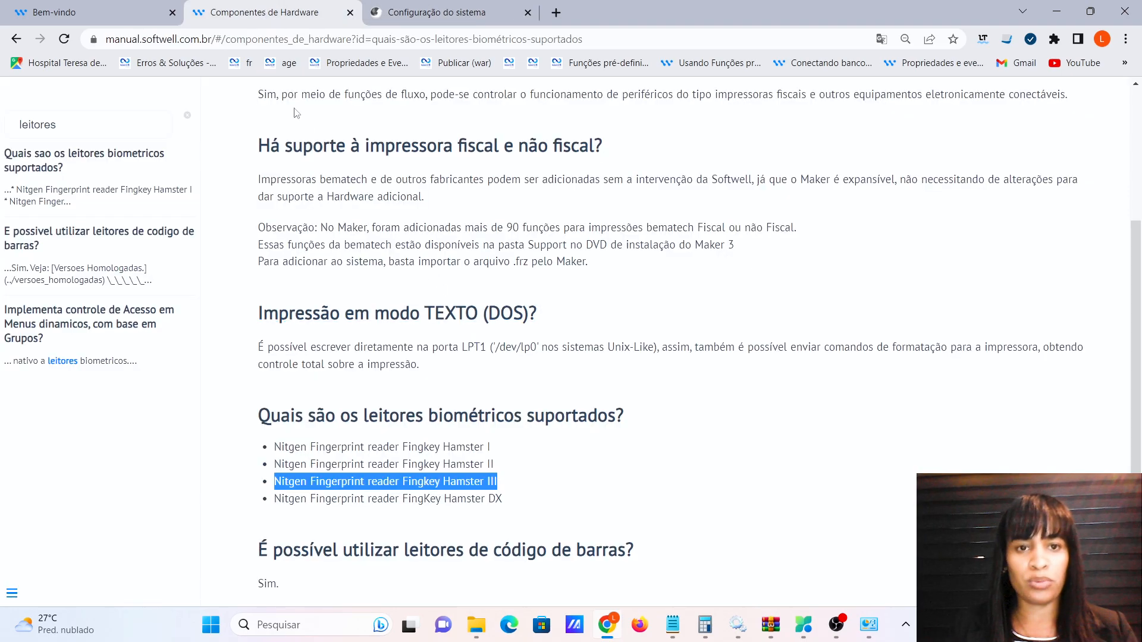
{"action": "key", "text": "ctrl+Page_Up"}
{"action": "left_click_drag", "start_coordinate": [429, 185], "coordinate": [499, 187]}
{"action": "key", "text": "ctrl+c"}
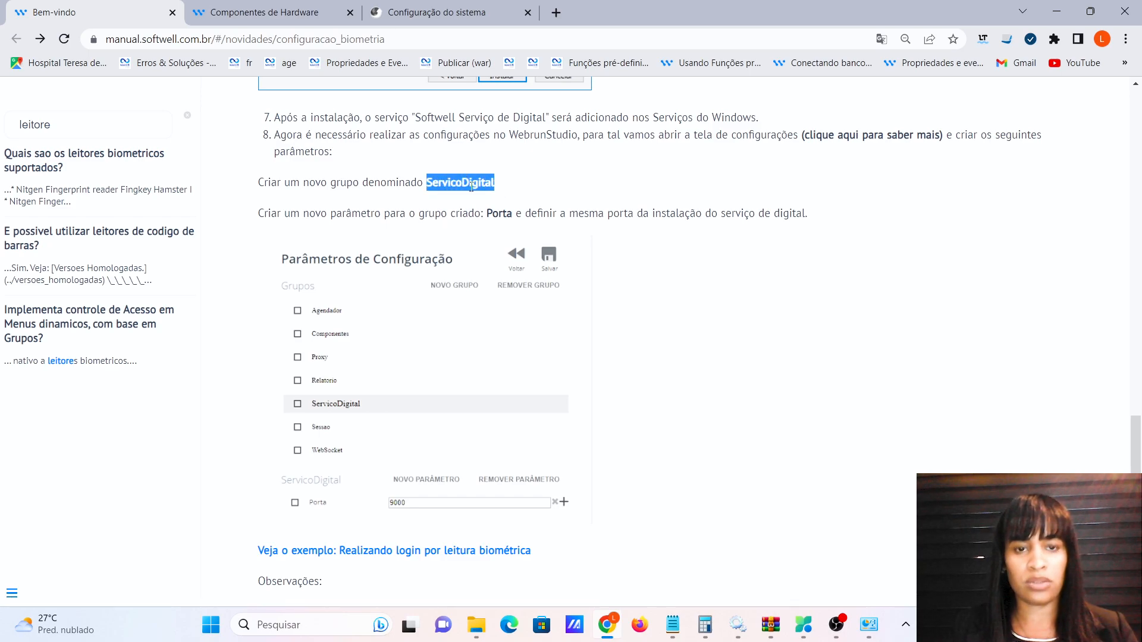
{"action": "left_click", "coordinate": [446, 20]}
{"action": "left_click", "coordinate": [578, 347]}
{"action": "key", "text": "ctrl+v"}
{"action": "left_click", "coordinate": [705, 395]}
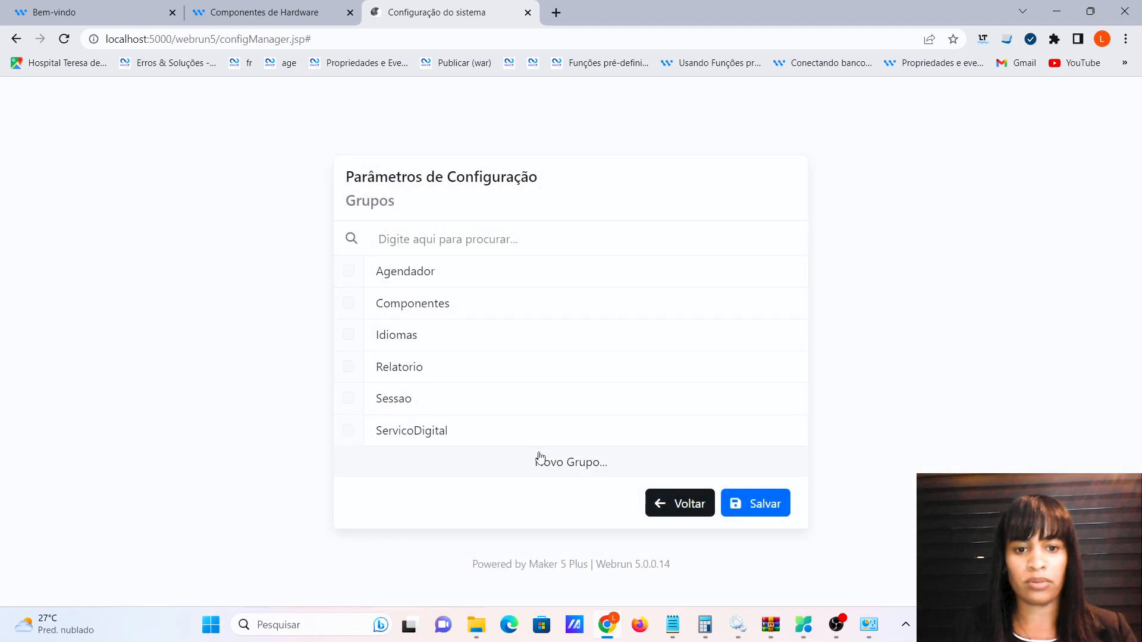
Add a parameter named Porta to the ServicoDigital group.
{"action": "left_click", "coordinate": [654, 426]}
{"action": "left_click", "coordinate": [780, 416]}
{"action": "left_click", "coordinate": [655, 437]}
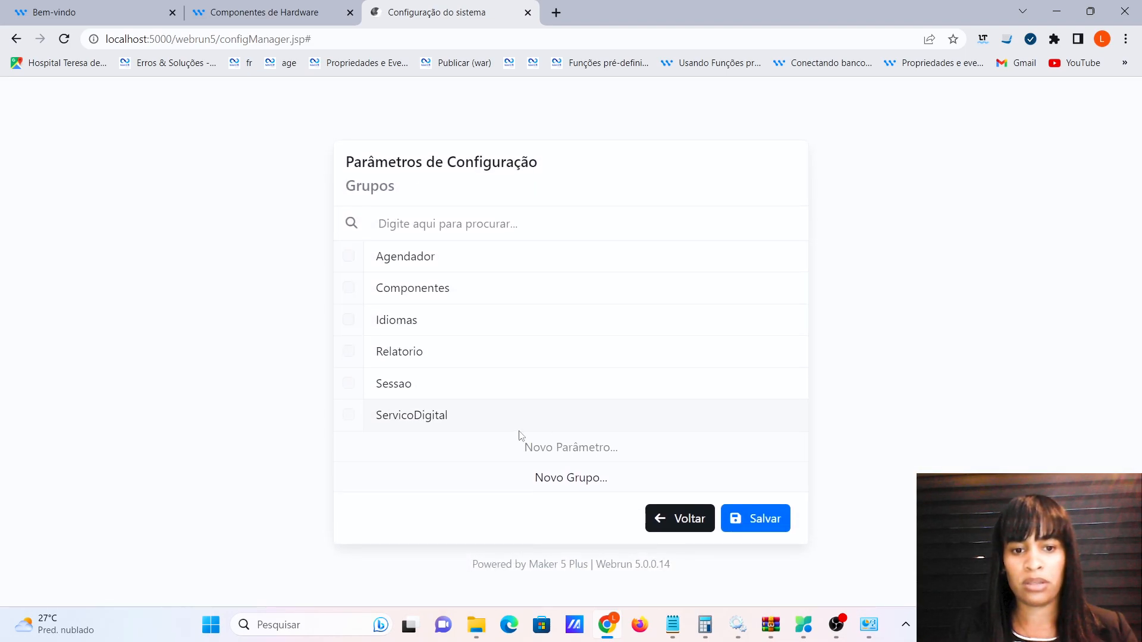
{"action": "left_click", "coordinate": [576, 450]}
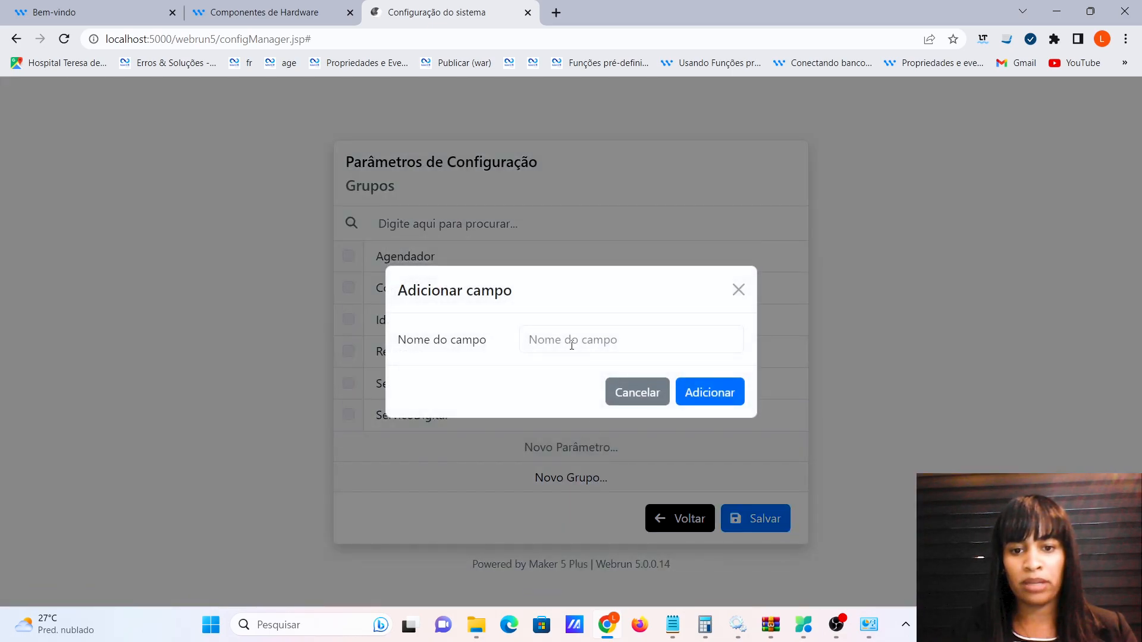
{"action": "left_click", "coordinate": [573, 344]}
{"action": "left_click", "coordinate": [285, 7]}
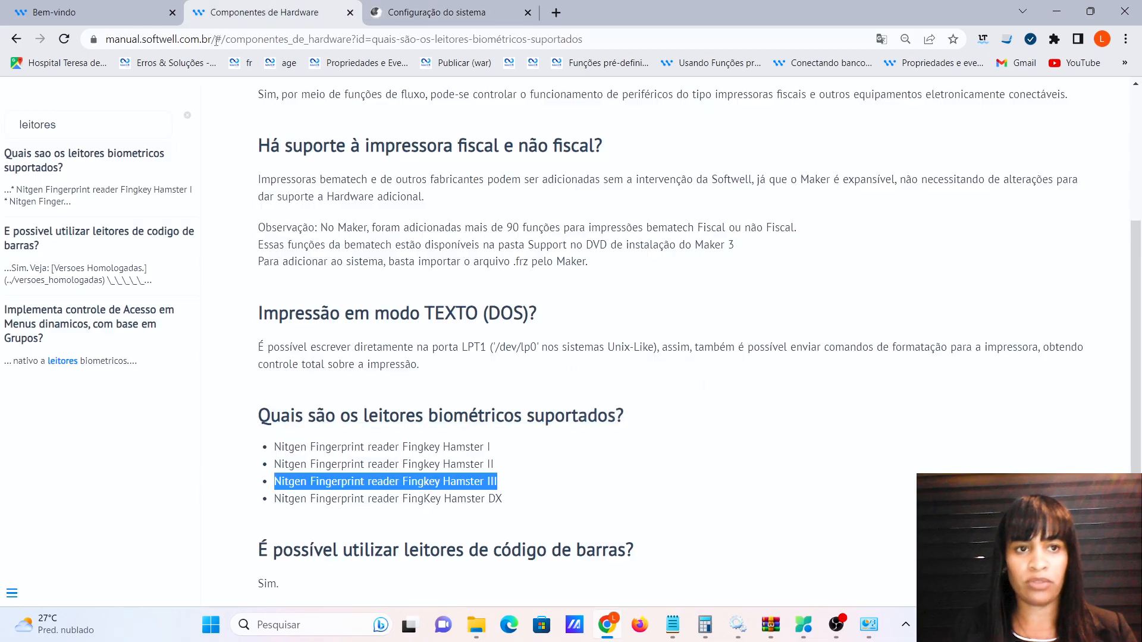
{"action": "left_click", "coordinate": [102, 11]}
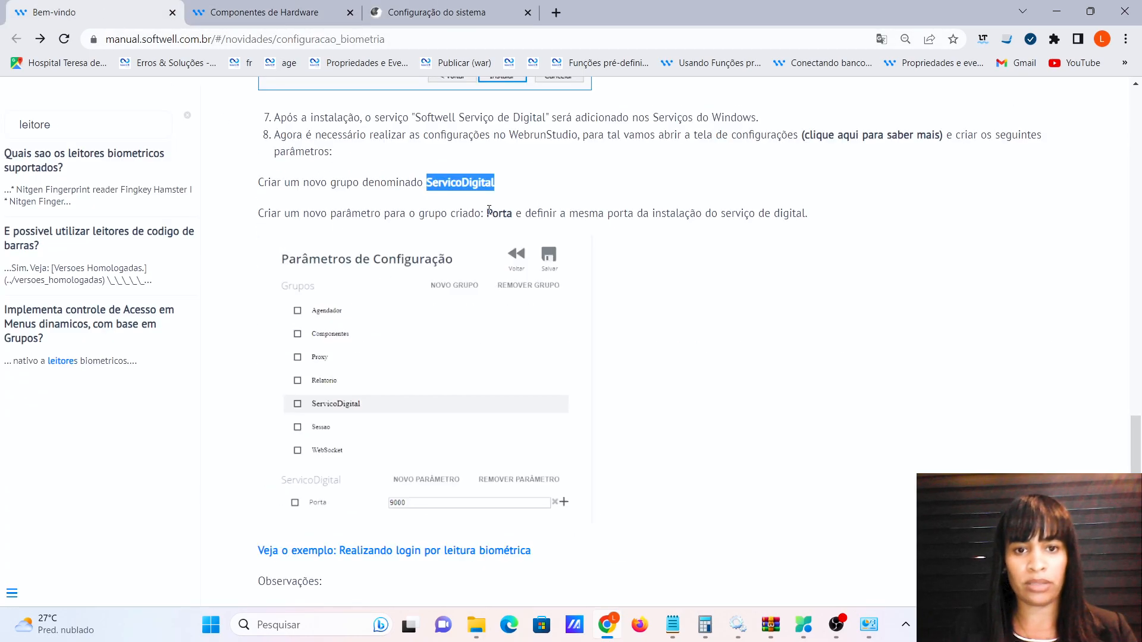
{"action": "left_click_drag", "start_coordinate": [489, 209], "coordinate": [509, 210]}
{"action": "key", "text": "ctrl+c"}
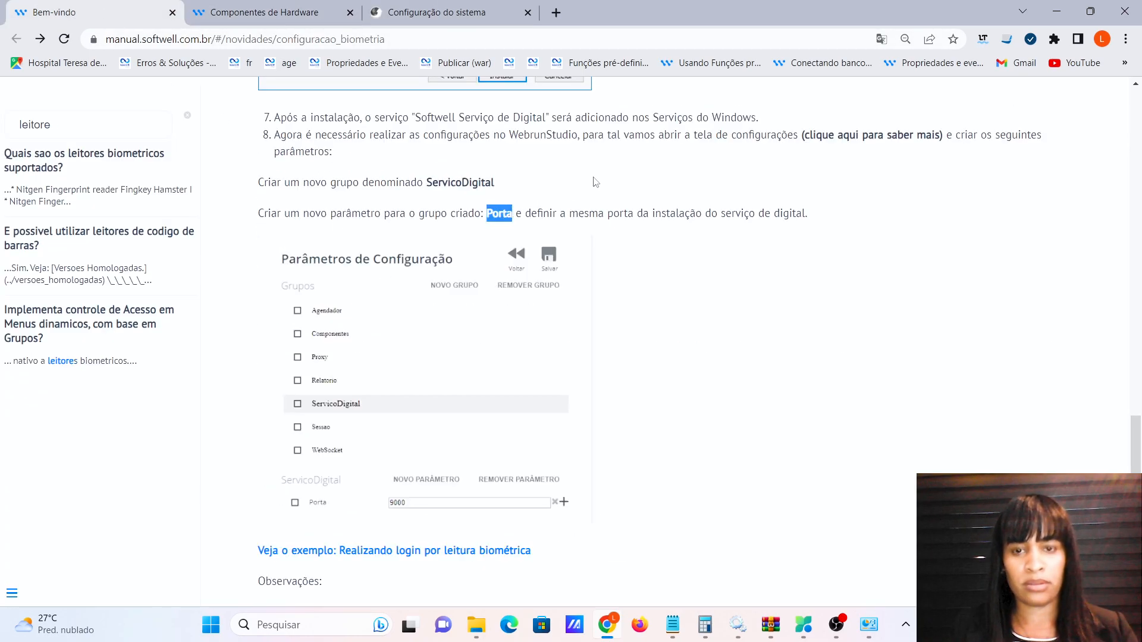
{"action": "left_click", "coordinate": [452, 12]}
{"action": "left_click", "coordinate": [546, 341]}
{"action": "key", "text": "ctrl+v"}
{"action": "left_click", "coordinate": [704, 396]}
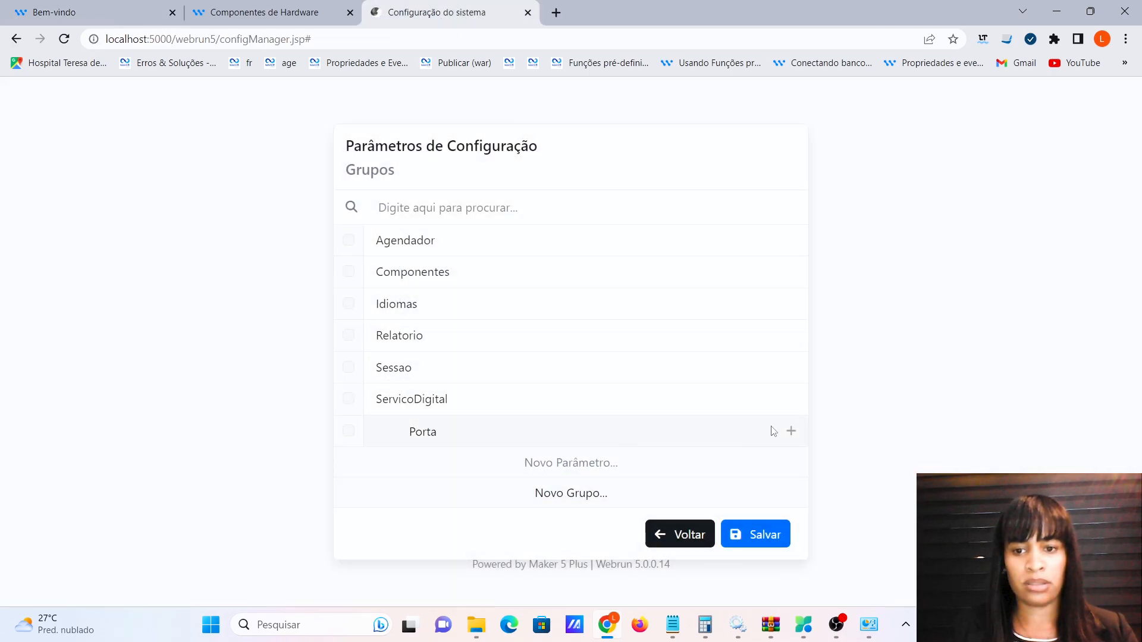
Set Porta to 9000, save and confirm the changes, then return to Sistemas.
{"action": "left_click", "coordinate": [788, 433]}
{"action": "left_click", "coordinate": [625, 426]}
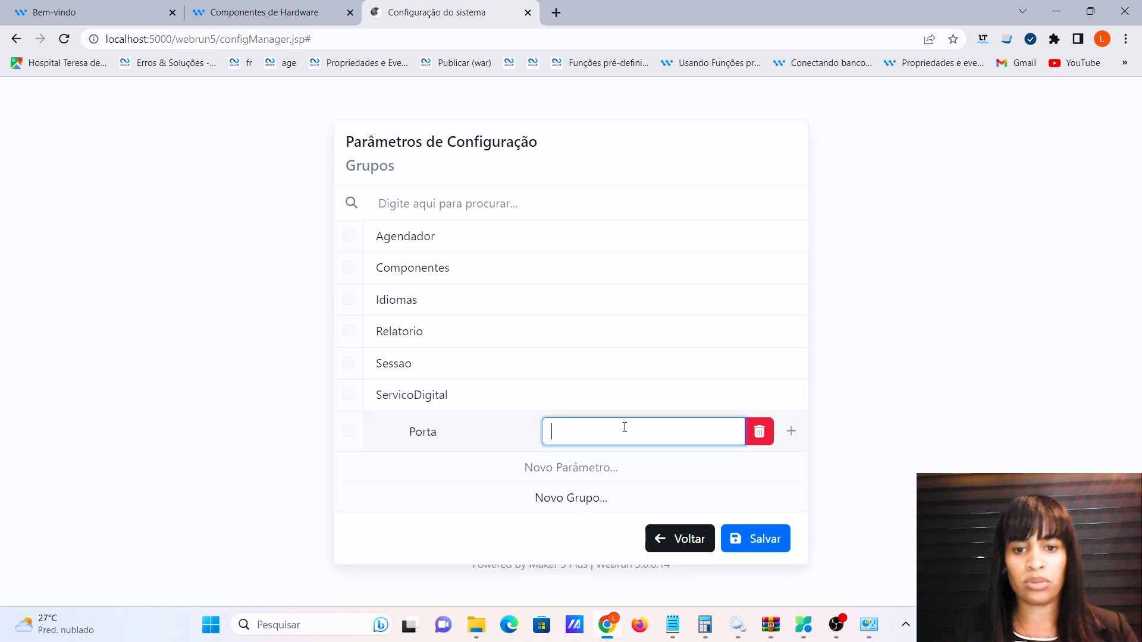
{"action": "type", "text": "9000"}
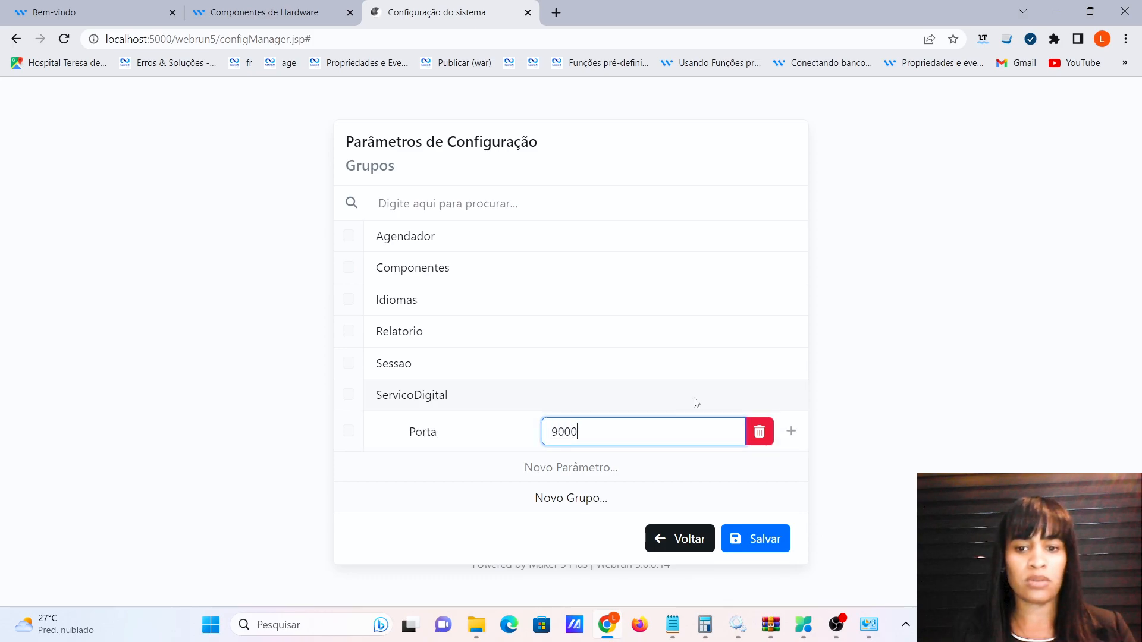
{"action": "left_click", "coordinate": [769, 543]}
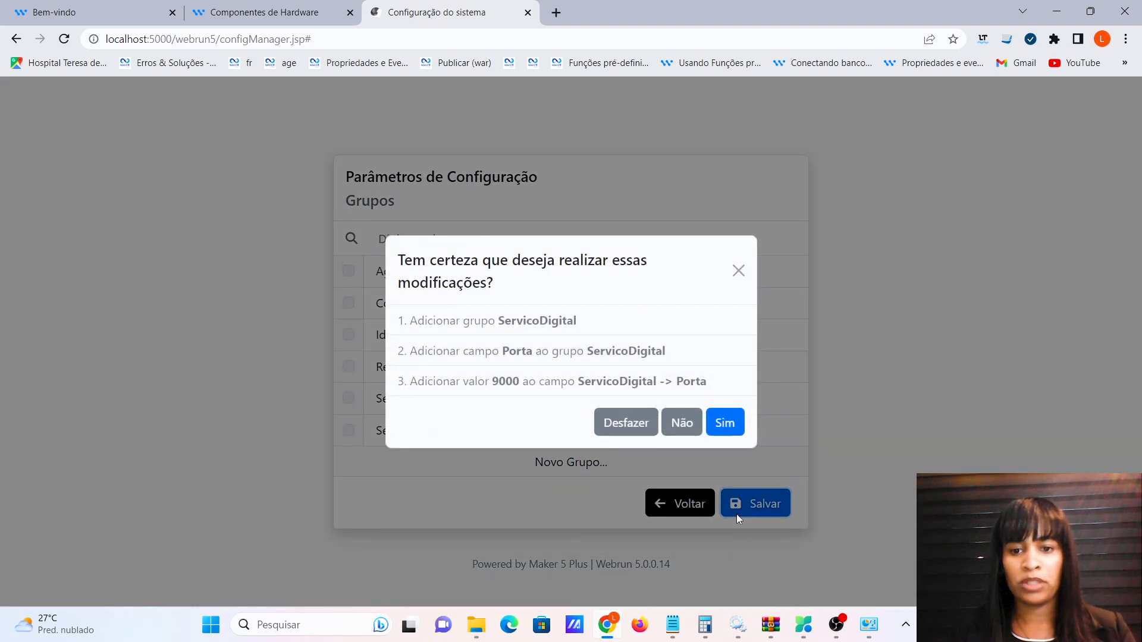
{"action": "left_click", "coordinate": [735, 425]}
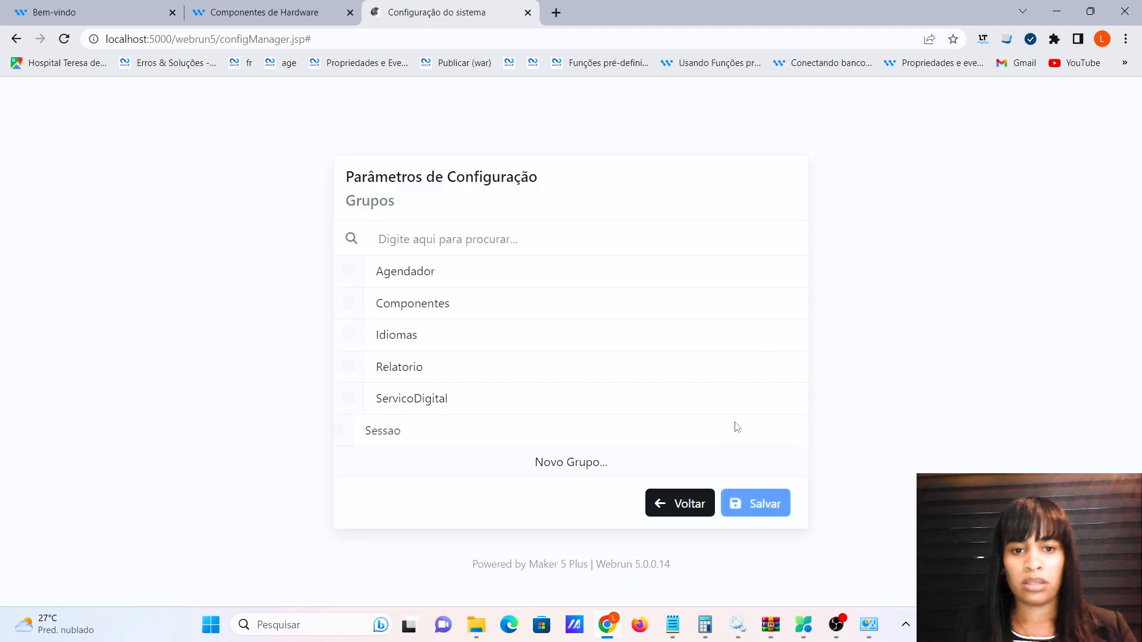
{"action": "left_click", "coordinate": [683, 503]}
{"action": "left_click", "coordinate": [739, 472]}
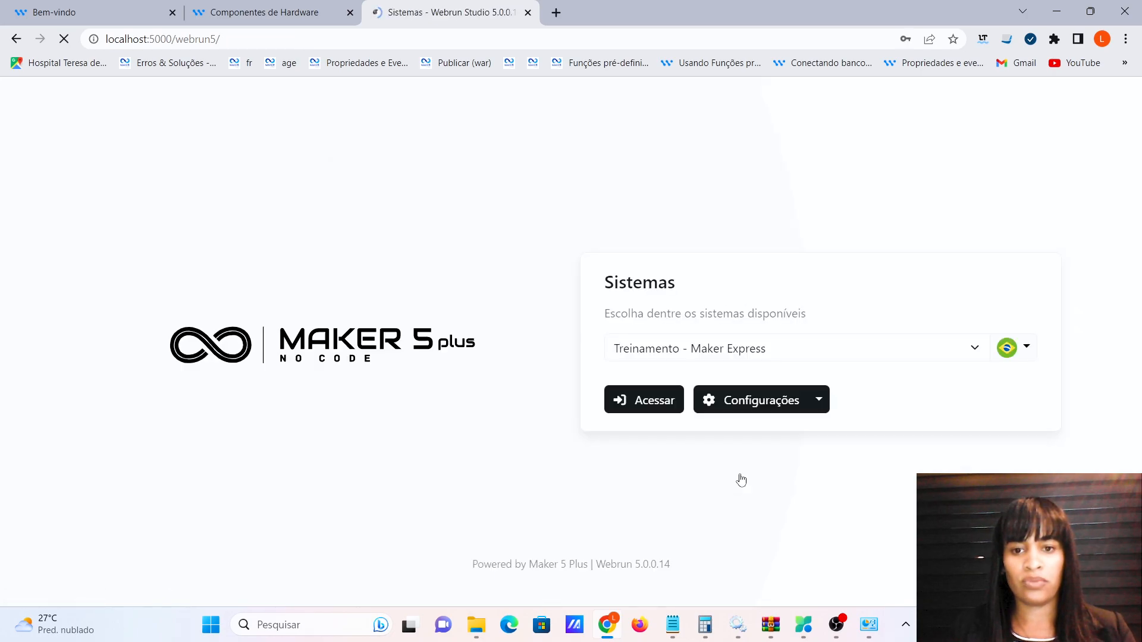
{"action": "left_click", "coordinate": [117, 22]}
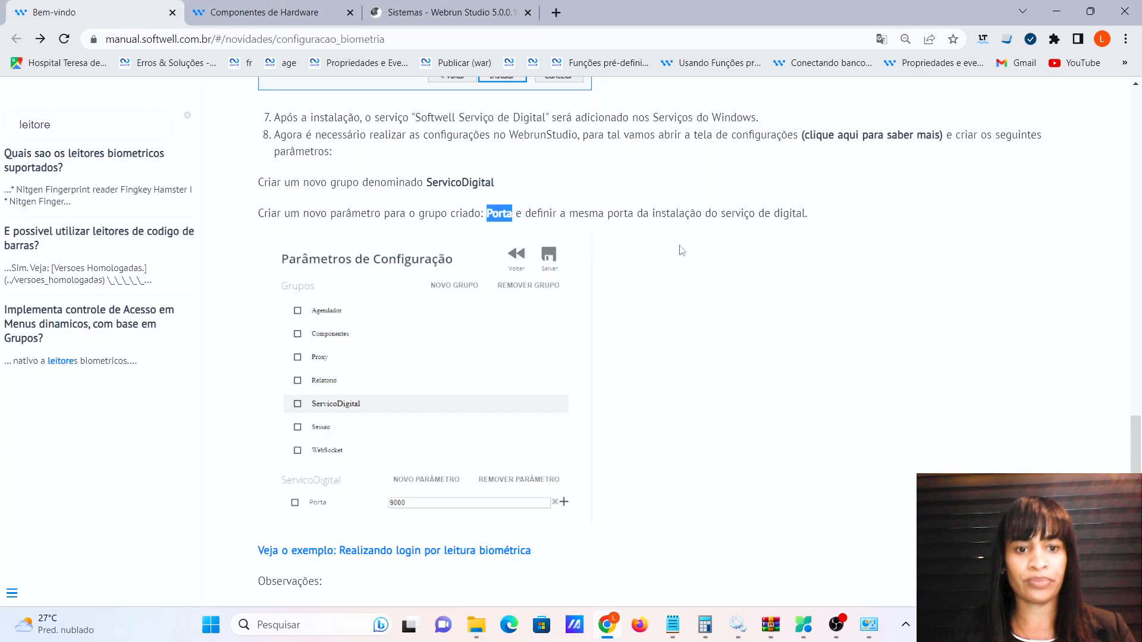
{"action": "scroll", "coordinate": [713, 269], "scroll_direction": "down", "scroll_amount": 3}
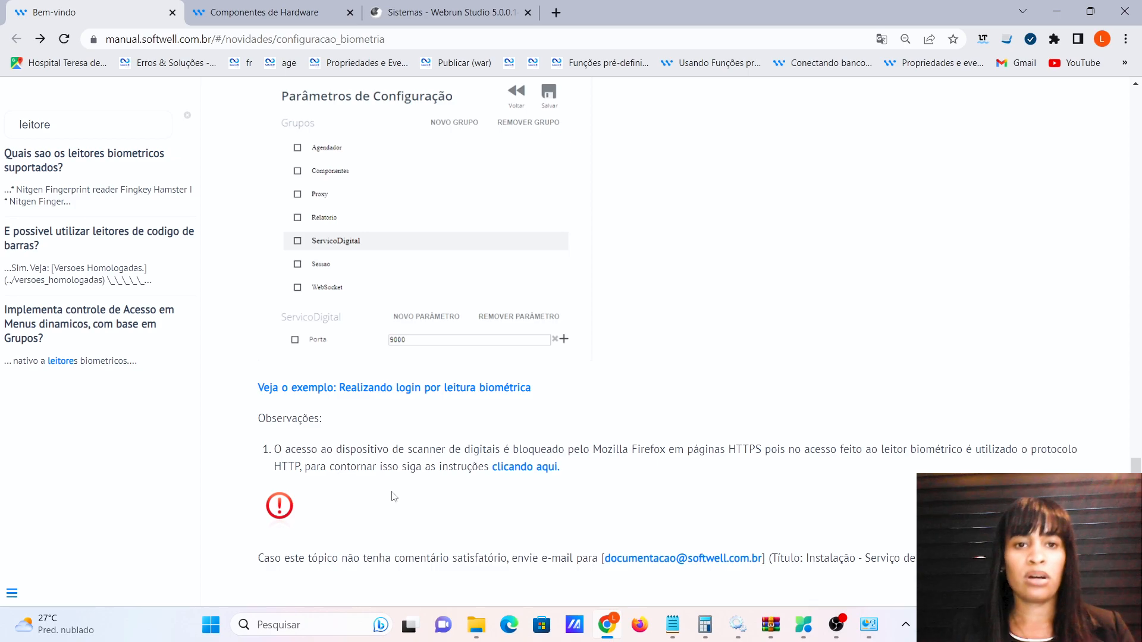
{"action": "scroll", "coordinate": [760, 288], "scroll_direction": "up", "scroll_amount": 10}
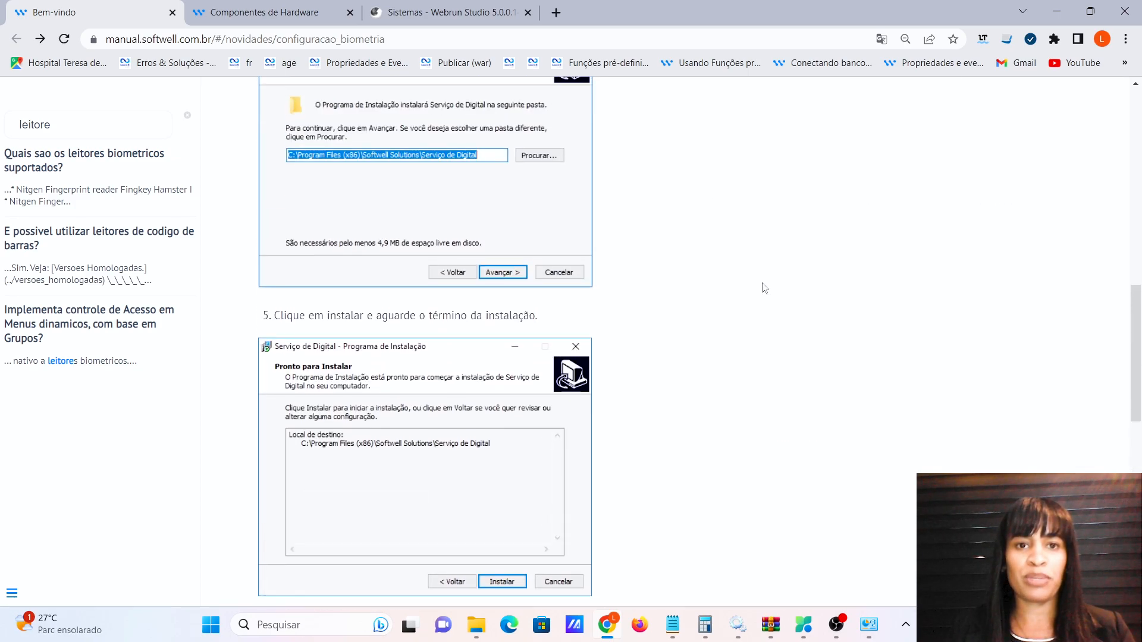
{"action": "left_click", "coordinate": [482, 17]}
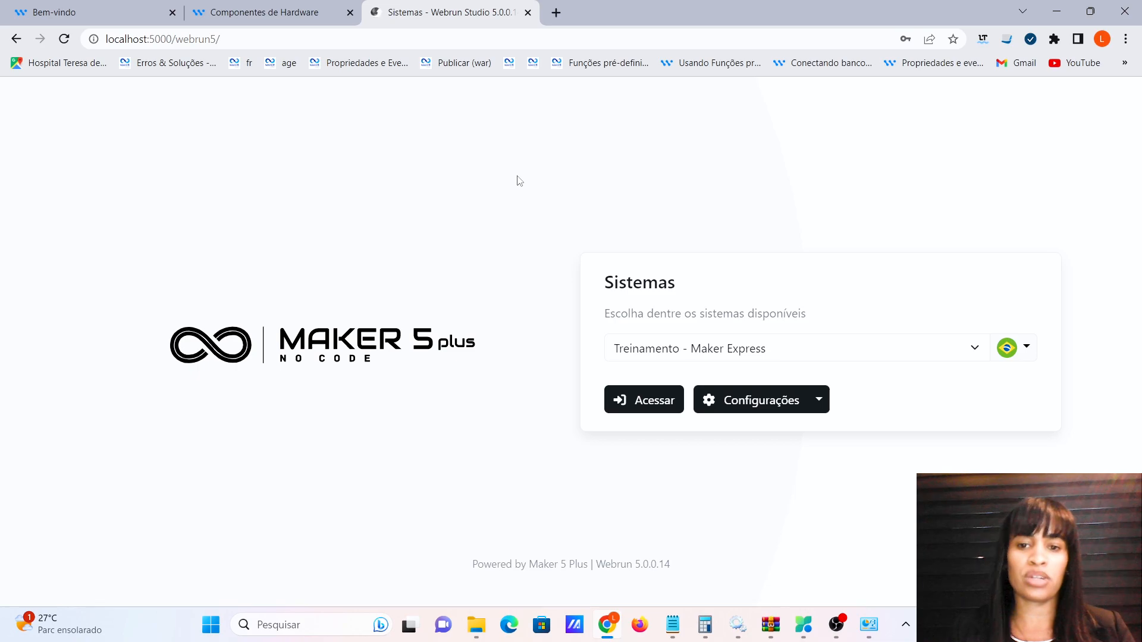
Choose the Maker 5 system from the systems list and enter it.
{"action": "left_click", "coordinate": [663, 355]}
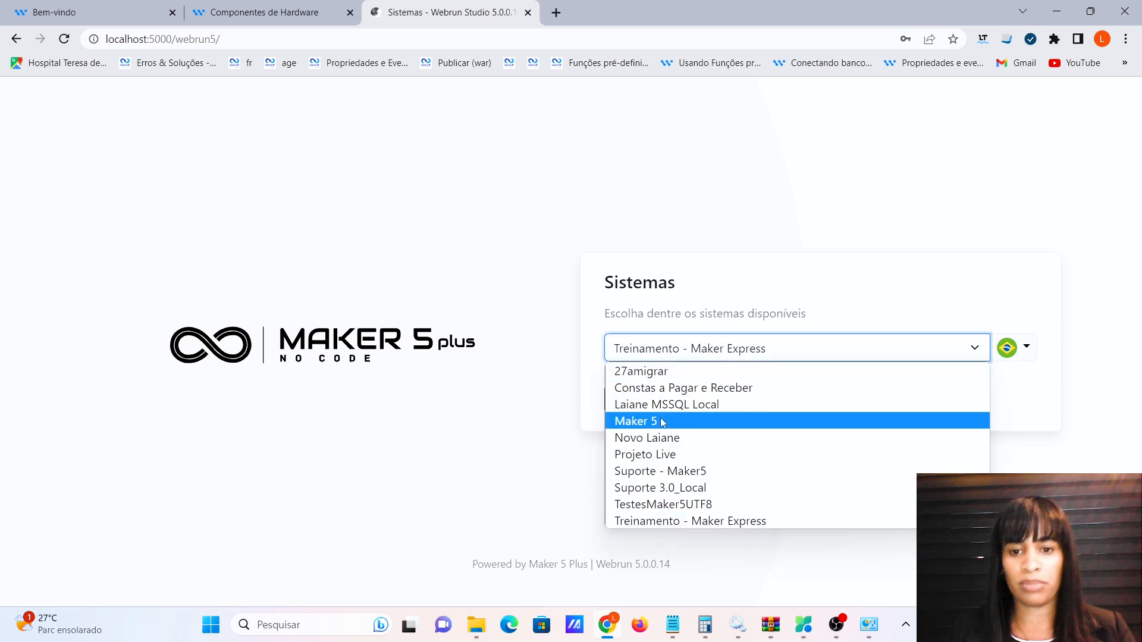
{"action": "left_click", "coordinate": [658, 423]}
{"action": "left_click", "coordinate": [654, 399]}
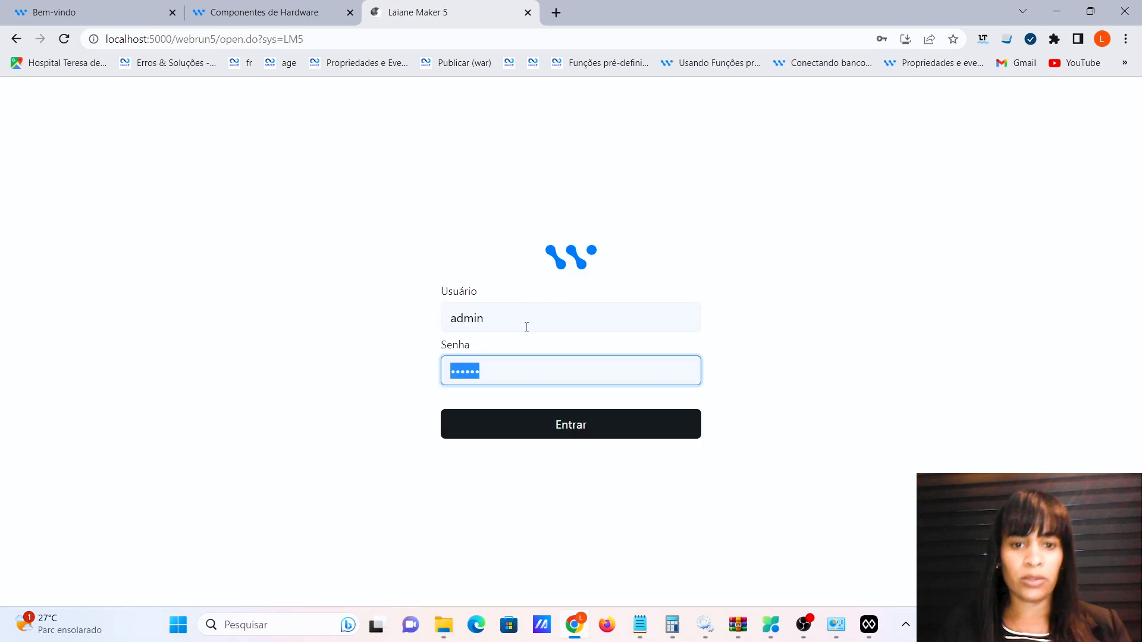
Log in as master with its password and open the user menu.
{"action": "left_click", "coordinate": [497, 321]}
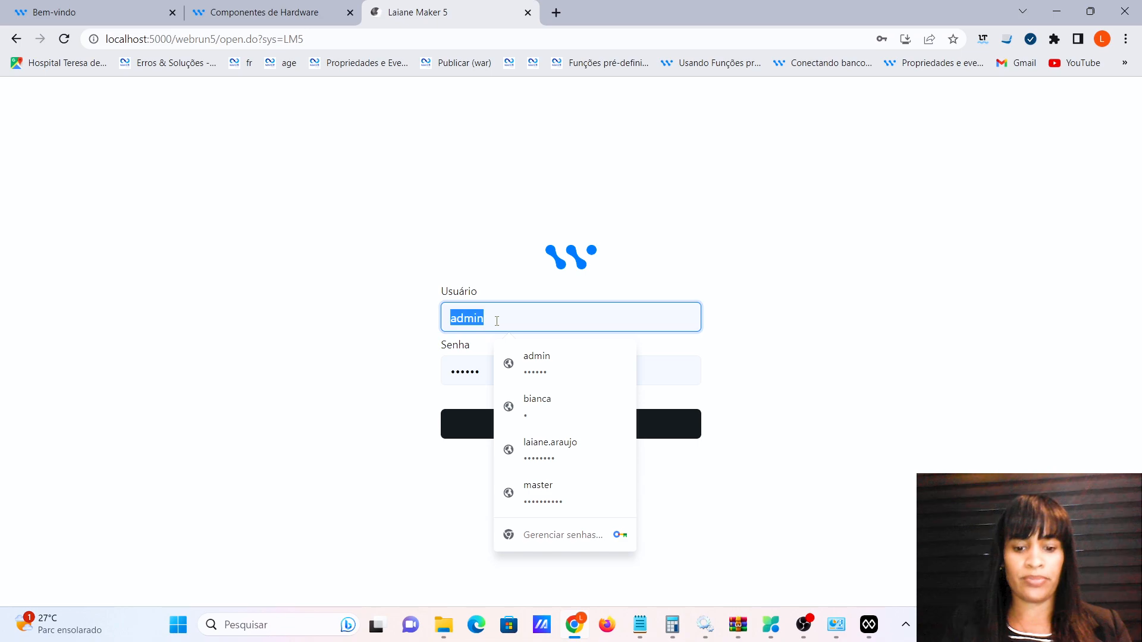
{"action": "type", "text": "master"}
{"action": "key", "text": "Tab"}
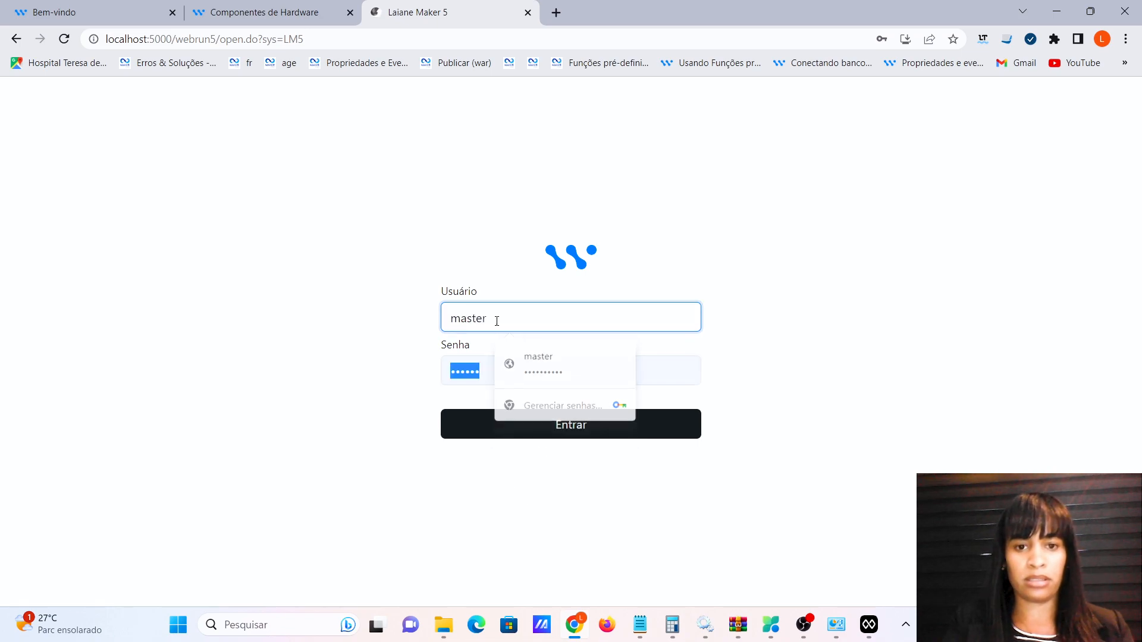
{"action": "type", "text": "1"}
{"action": "key", "text": "Return"}
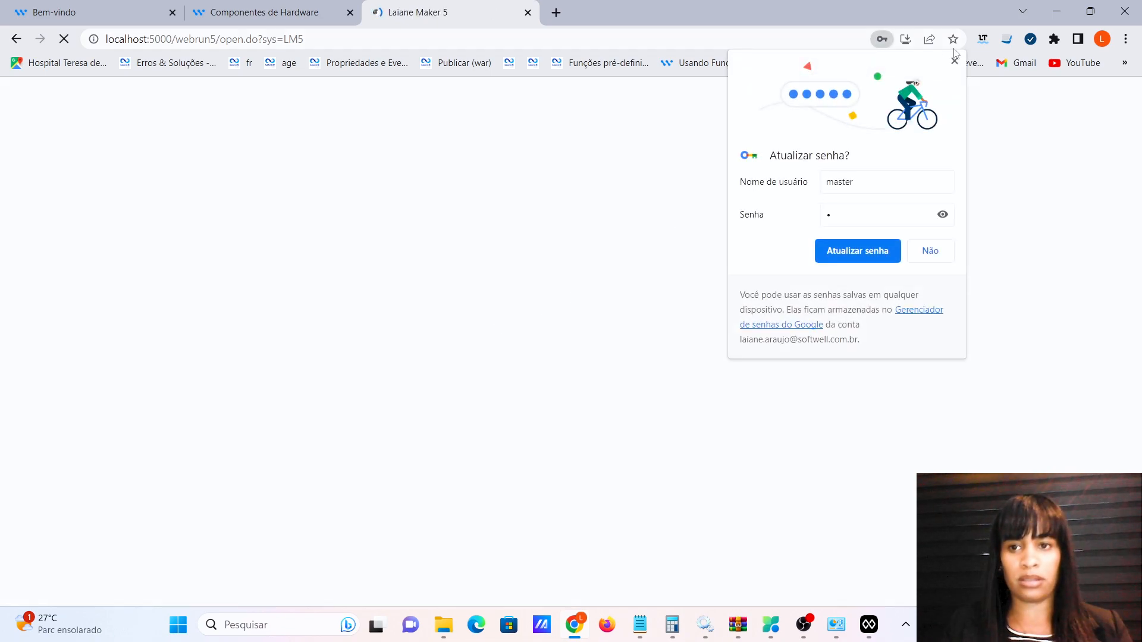
{"action": "left_click", "coordinate": [954, 61]}
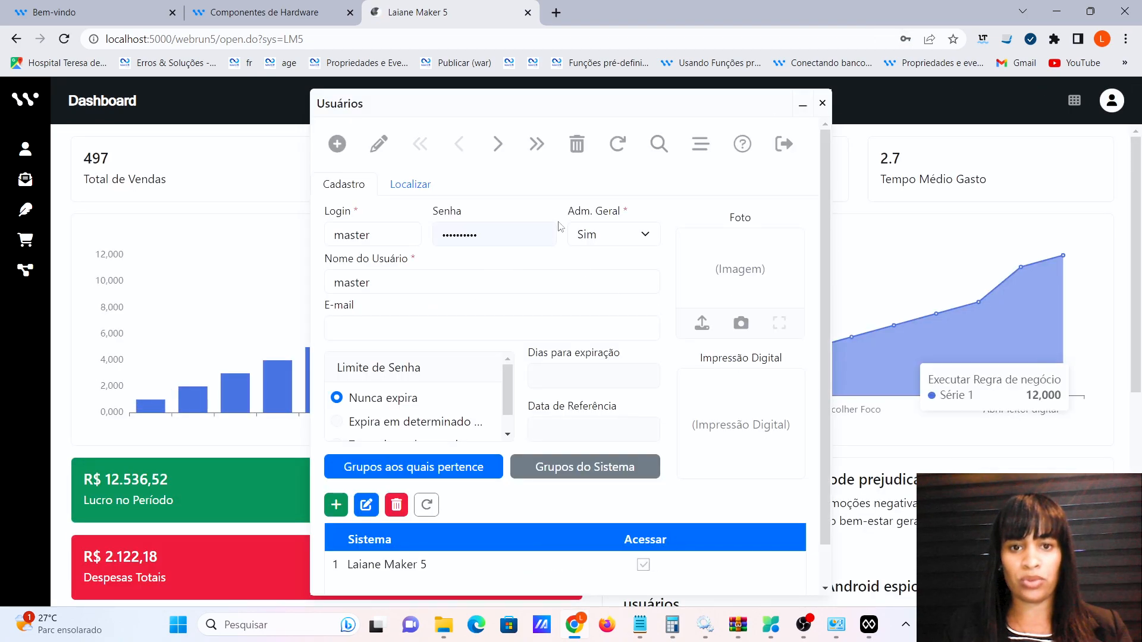
Open the third user's record from the full list; its first deletion attempt fails.
{"action": "left_click", "coordinate": [411, 185]}
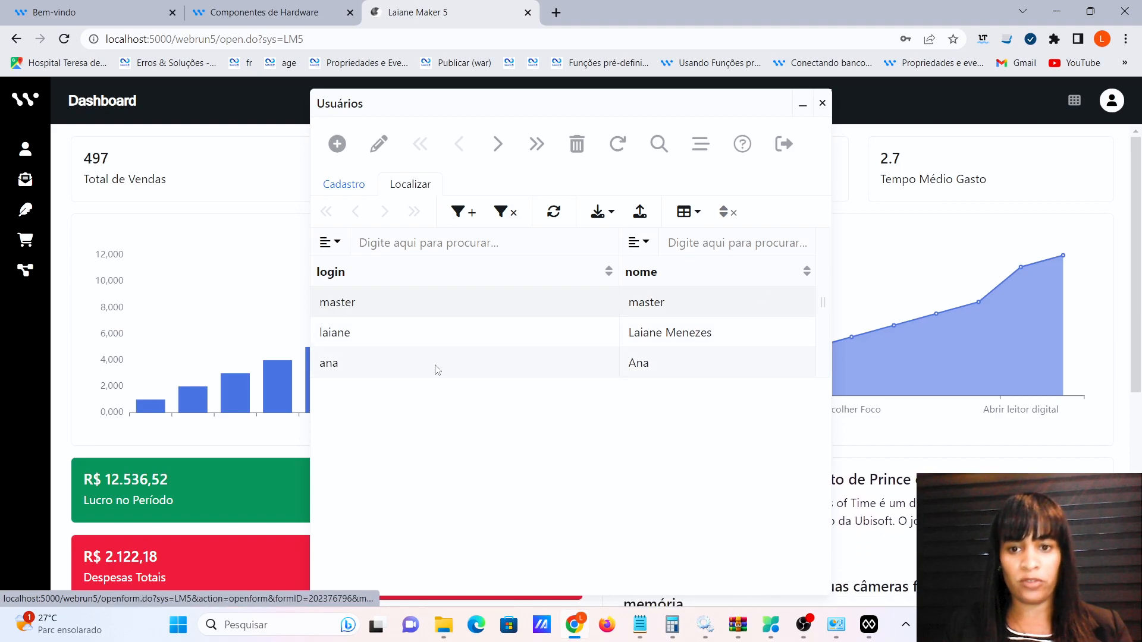
{"action": "left_click", "coordinate": [395, 371]}
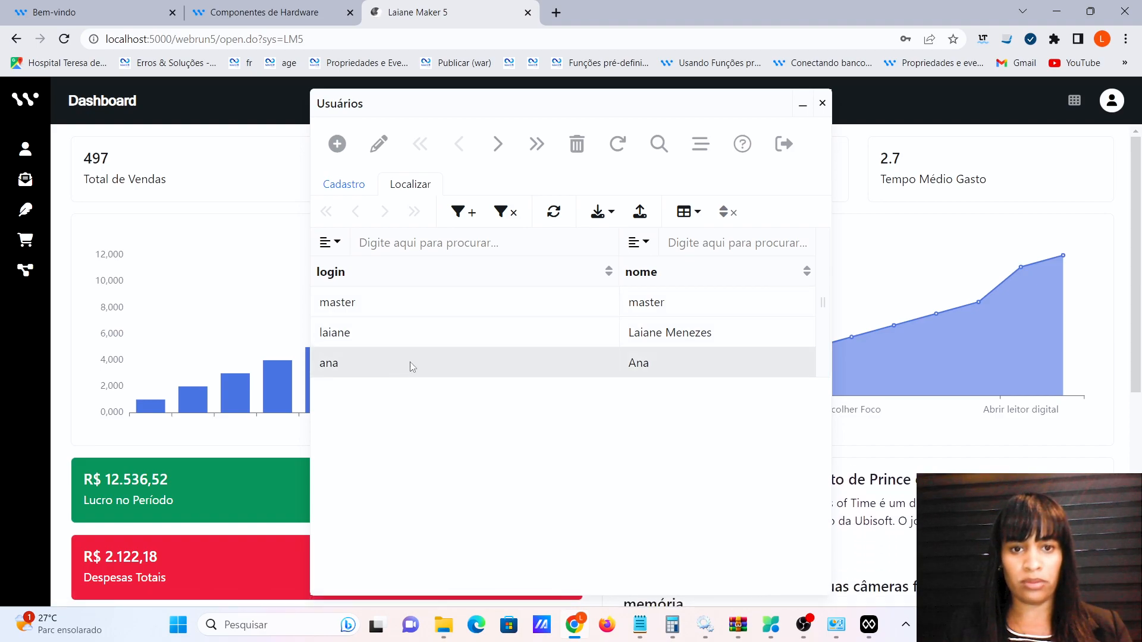
{"action": "double_click", "coordinate": [387, 368]}
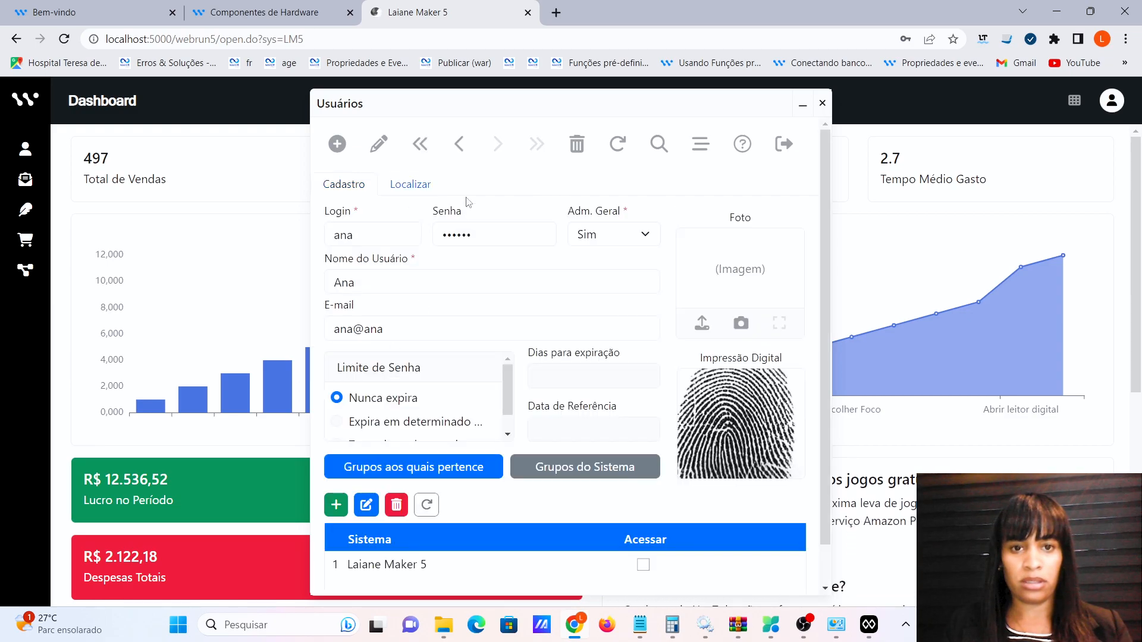
{"action": "left_click", "coordinate": [575, 145]}
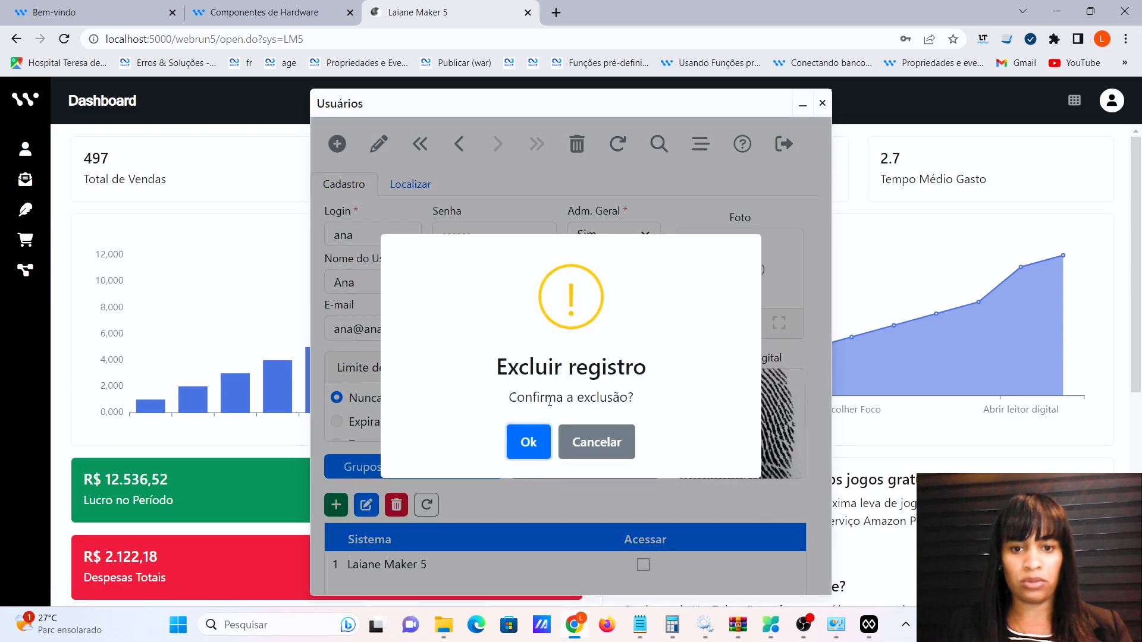
{"action": "left_click", "coordinate": [528, 442]}
{"action": "left_click", "coordinate": [577, 435]}
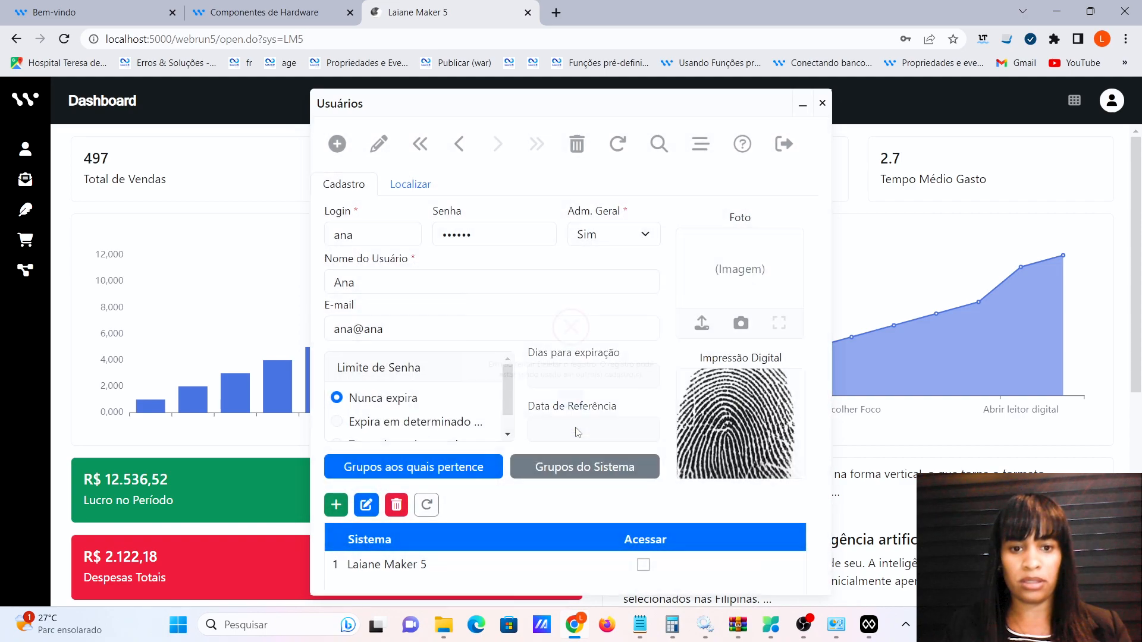
Delete the Novo group entry from the user's system access details.
{"action": "left_click", "coordinate": [396, 509]}
{"action": "left_click", "coordinate": [570, 438]}
{"action": "left_click", "coordinate": [364, 506]}
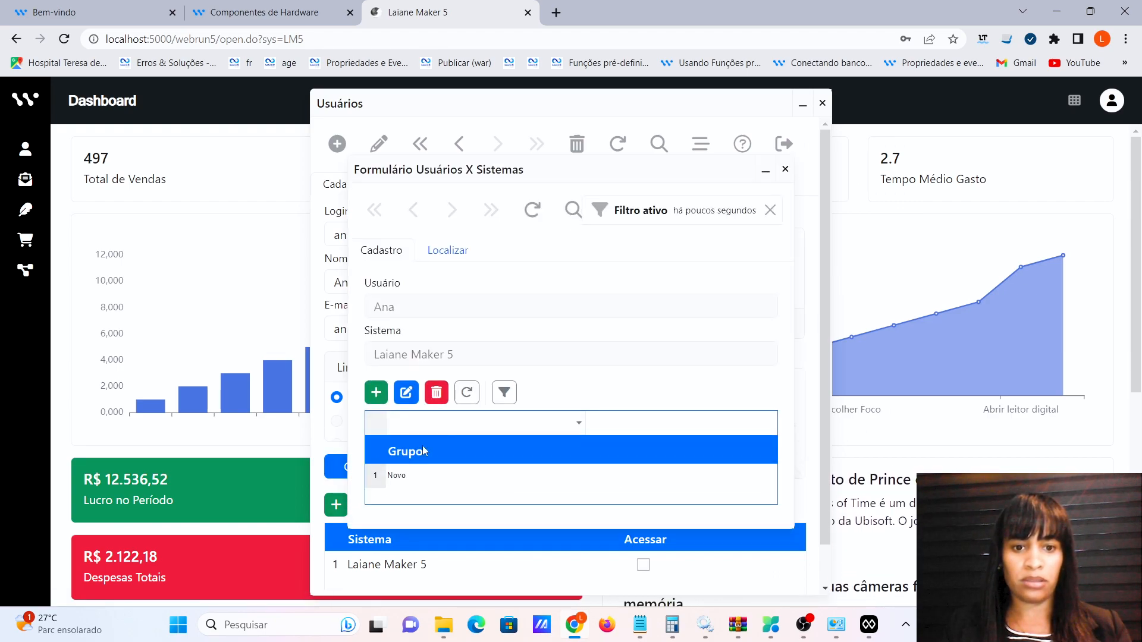
{"action": "left_click", "coordinate": [434, 476]}
{"action": "left_click", "coordinate": [436, 392]}
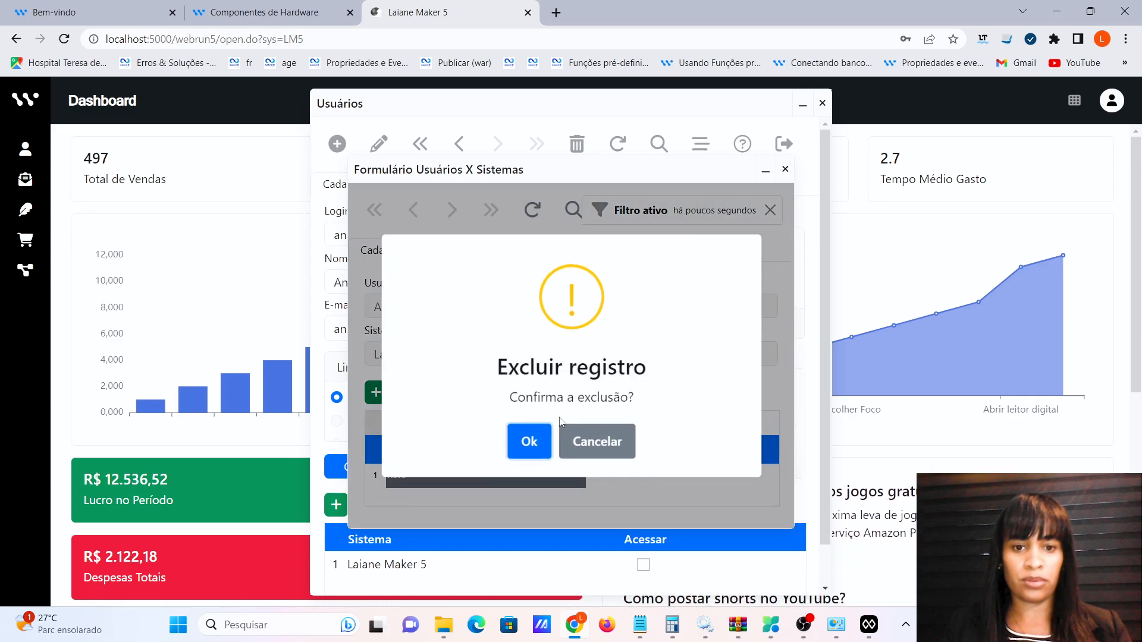
{"action": "left_click", "coordinate": [527, 444]}
{"action": "left_click", "coordinate": [786, 169]}
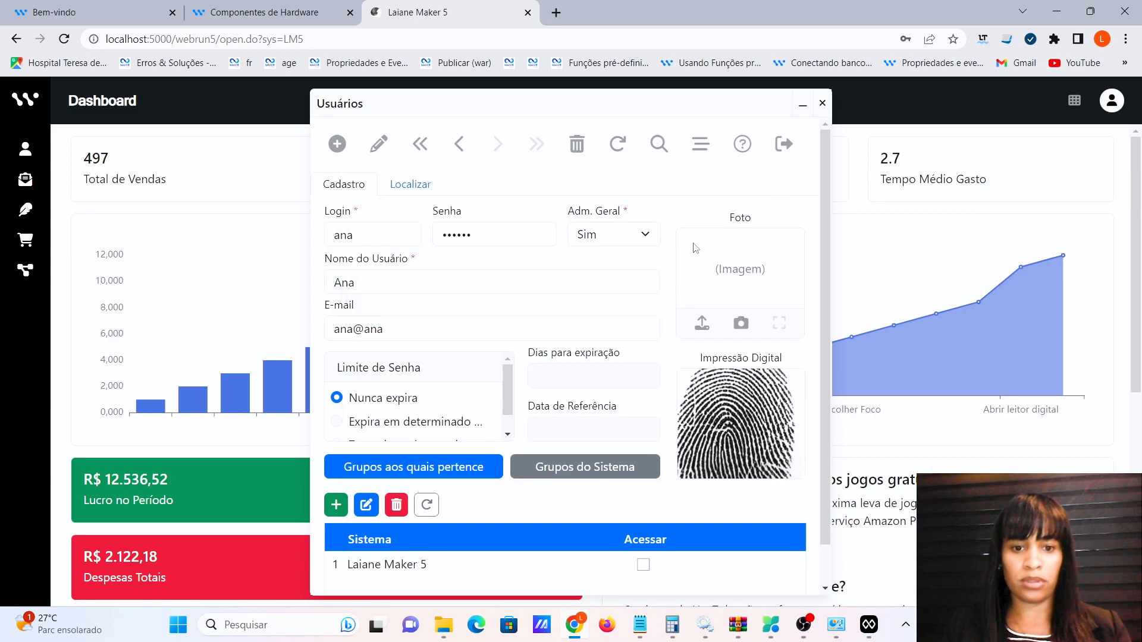
Remove the system access row, delete the third user's record, and return to the list.
{"action": "left_click", "coordinate": [396, 505]}
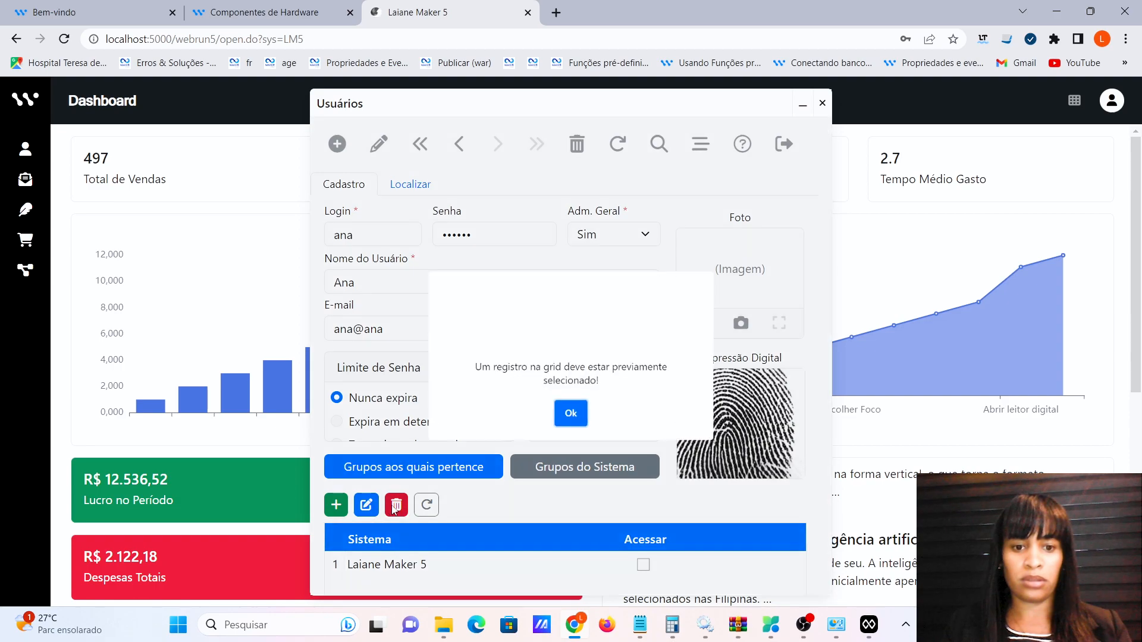
{"action": "left_click", "coordinate": [571, 433]}
{"action": "left_click", "coordinate": [390, 568]}
{"action": "left_click", "coordinate": [396, 505]}
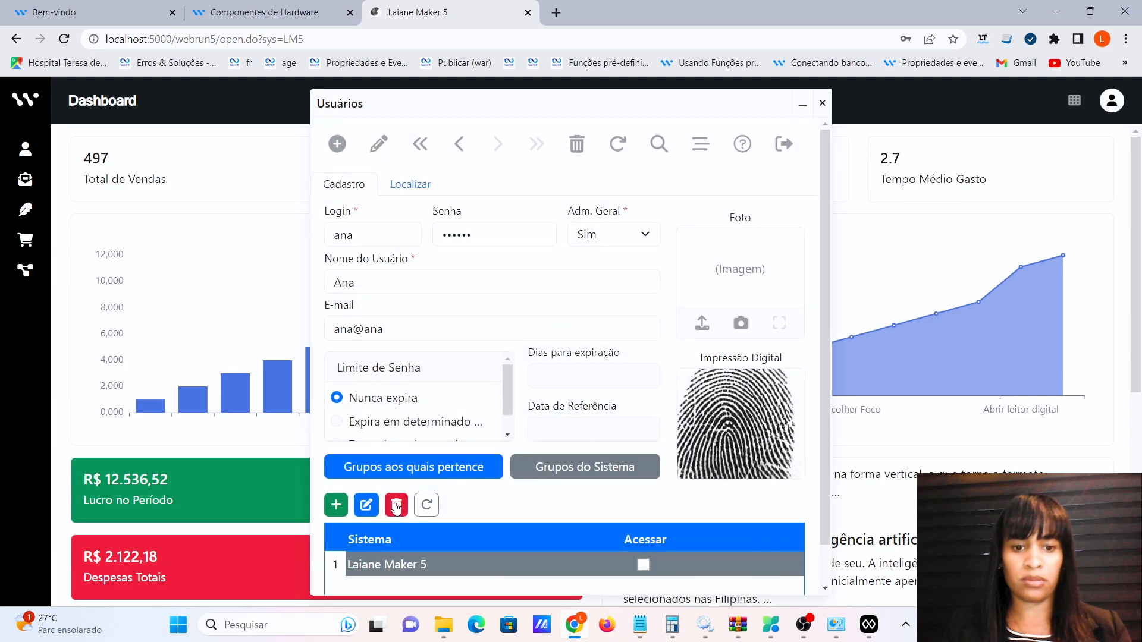
{"action": "left_click", "coordinate": [526, 443]}
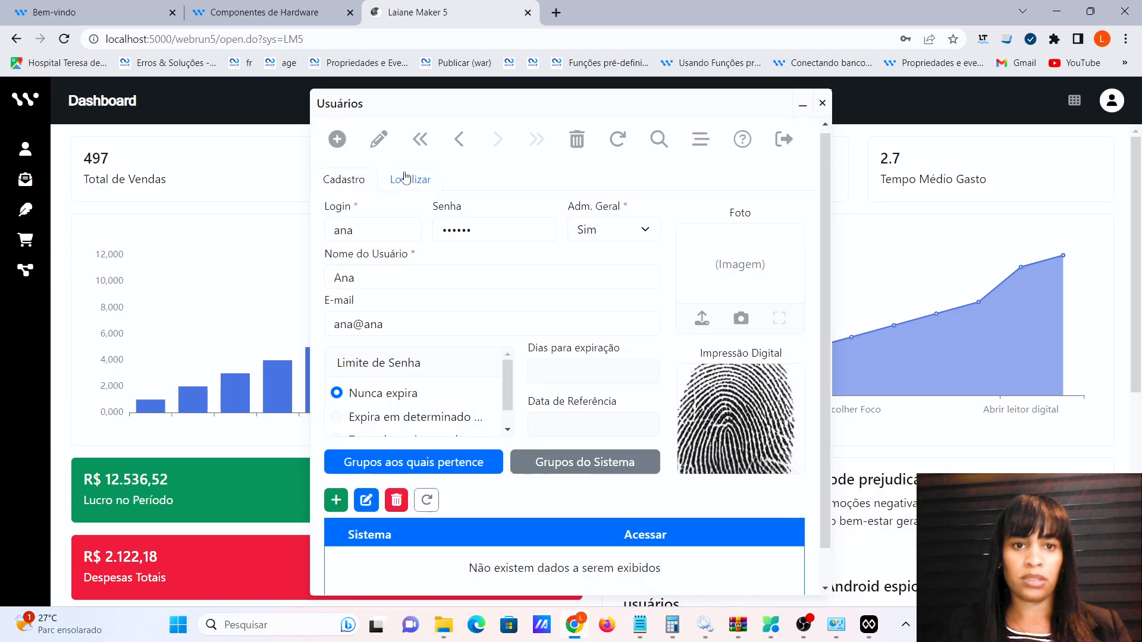
{"action": "left_click", "coordinate": [577, 139]}
{"action": "left_click", "coordinate": [529, 442]}
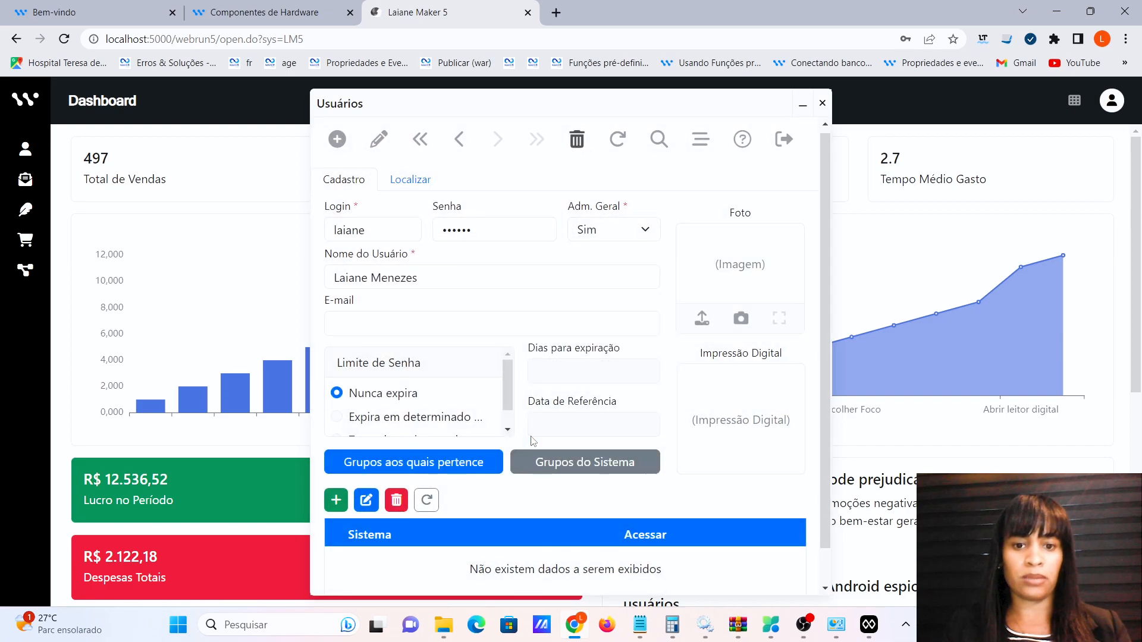
{"action": "left_click", "coordinate": [406, 186]}
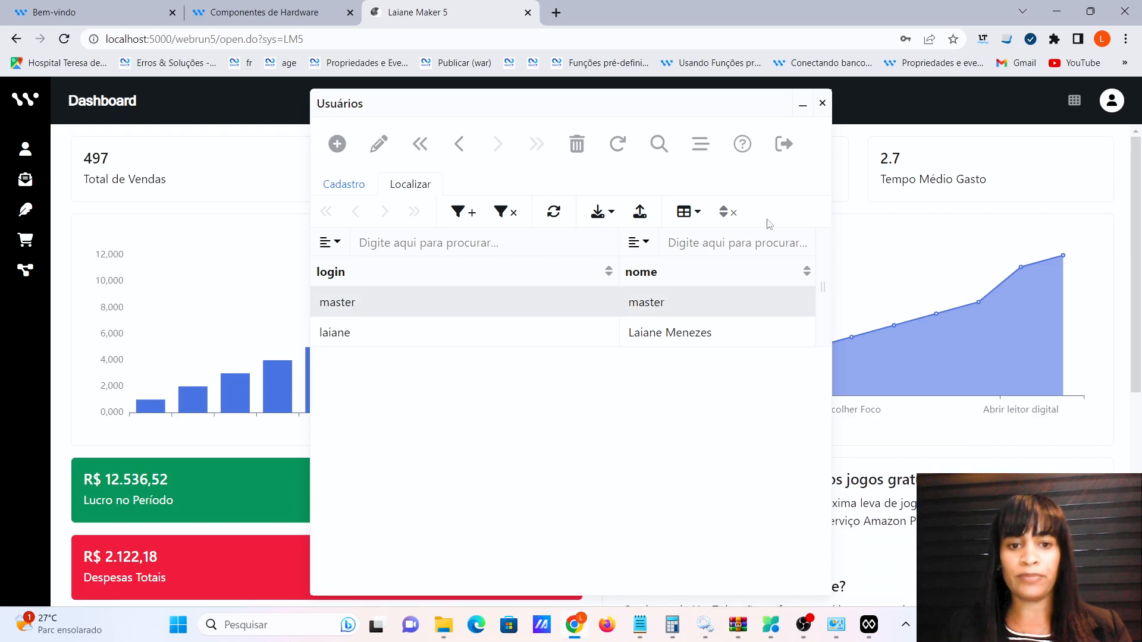
Reopen Usuários and capture and save a fingerprint on the second user's record.
{"action": "left_click", "coordinate": [822, 103]}
{"action": "left_click", "coordinate": [1112, 101]}
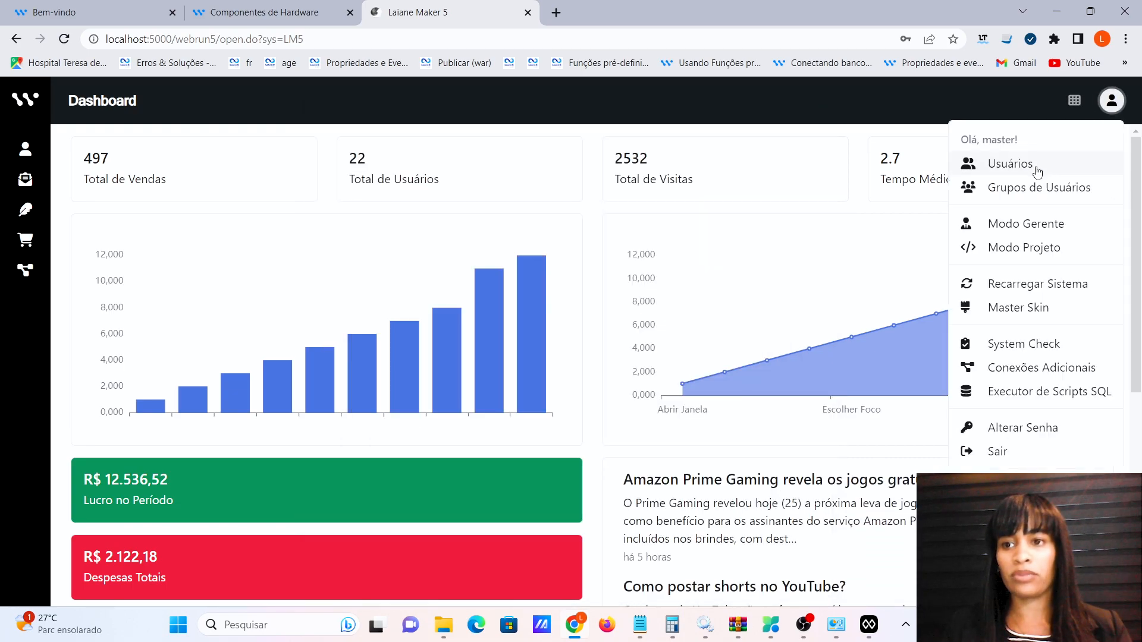
{"action": "left_click", "coordinate": [1036, 166]}
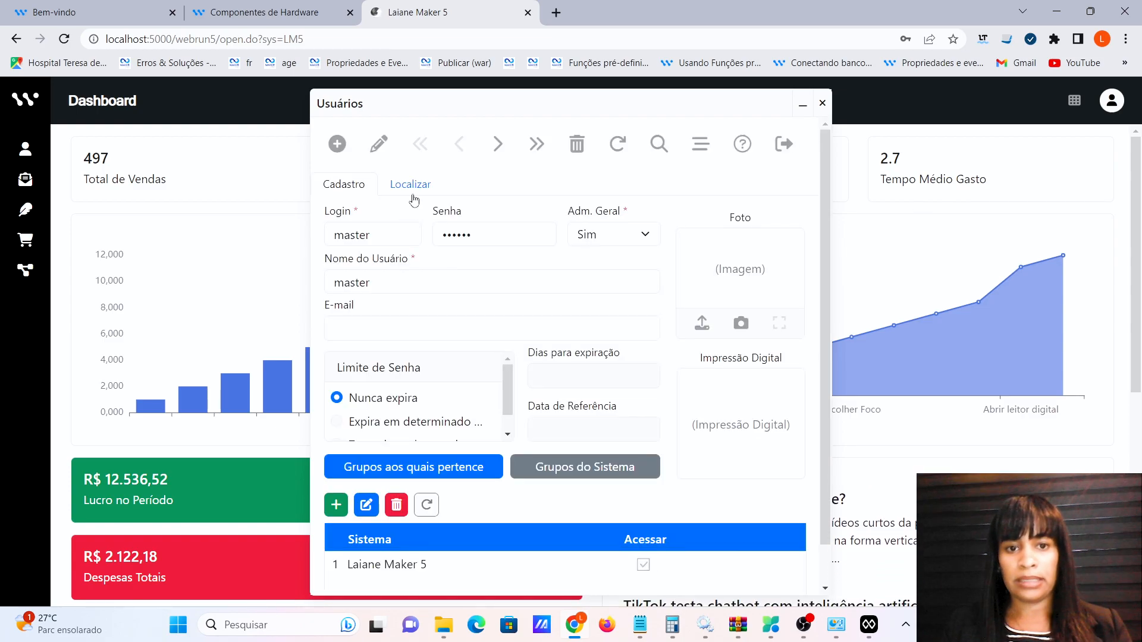
{"action": "double_click", "coordinate": [381, 335]}
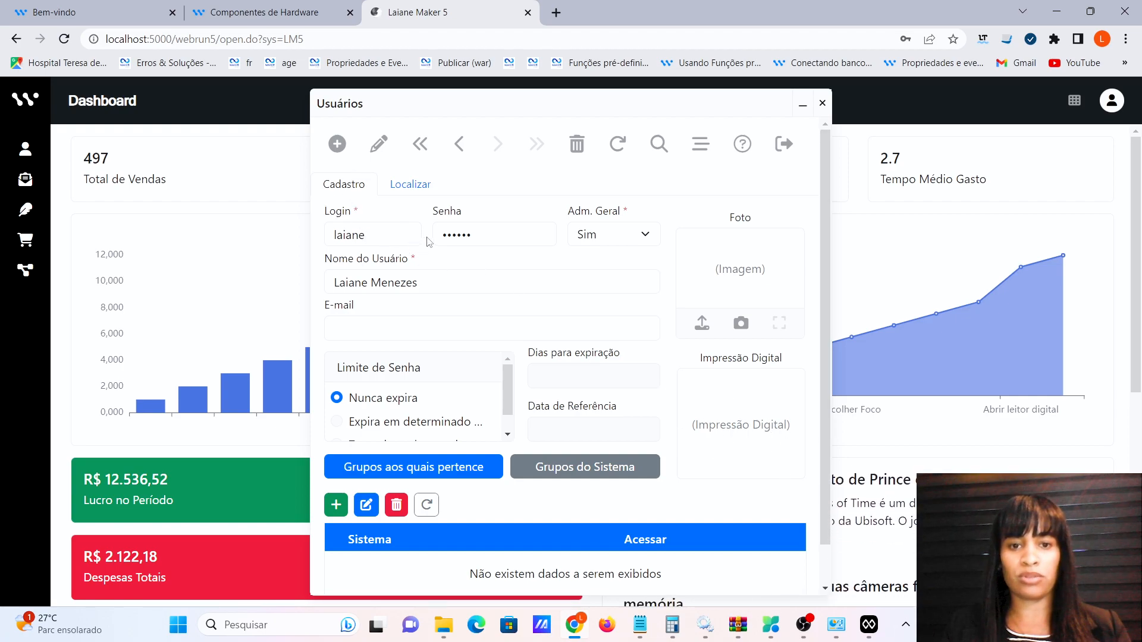
{"action": "left_click", "coordinate": [378, 145]}
{"action": "left_click", "coordinate": [733, 414]}
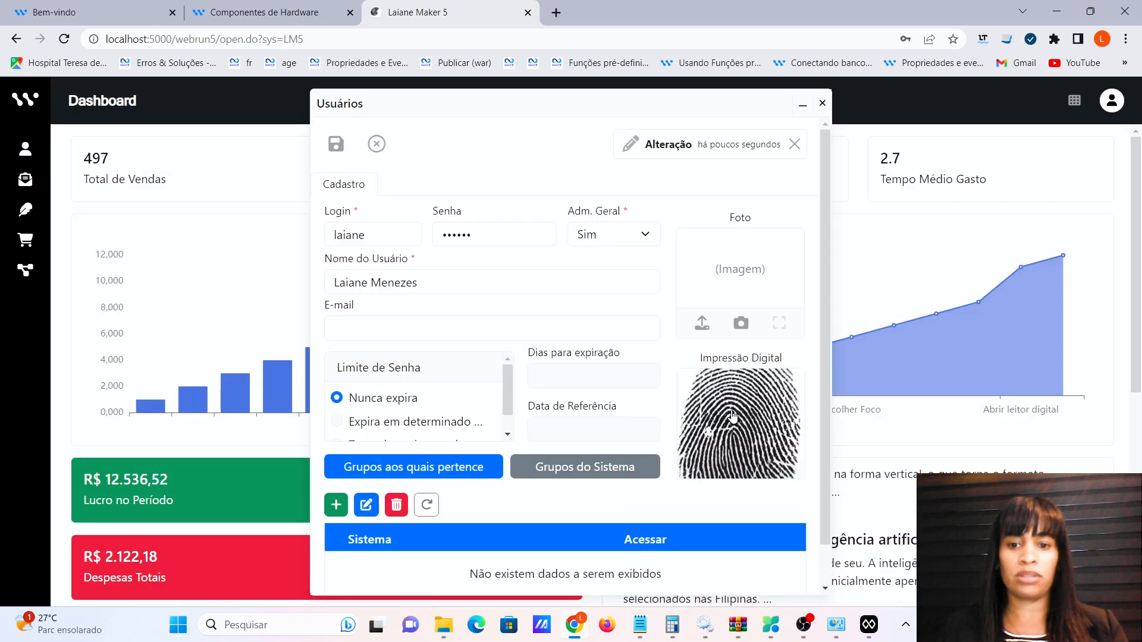
{"action": "left_click", "coordinate": [336, 145]}
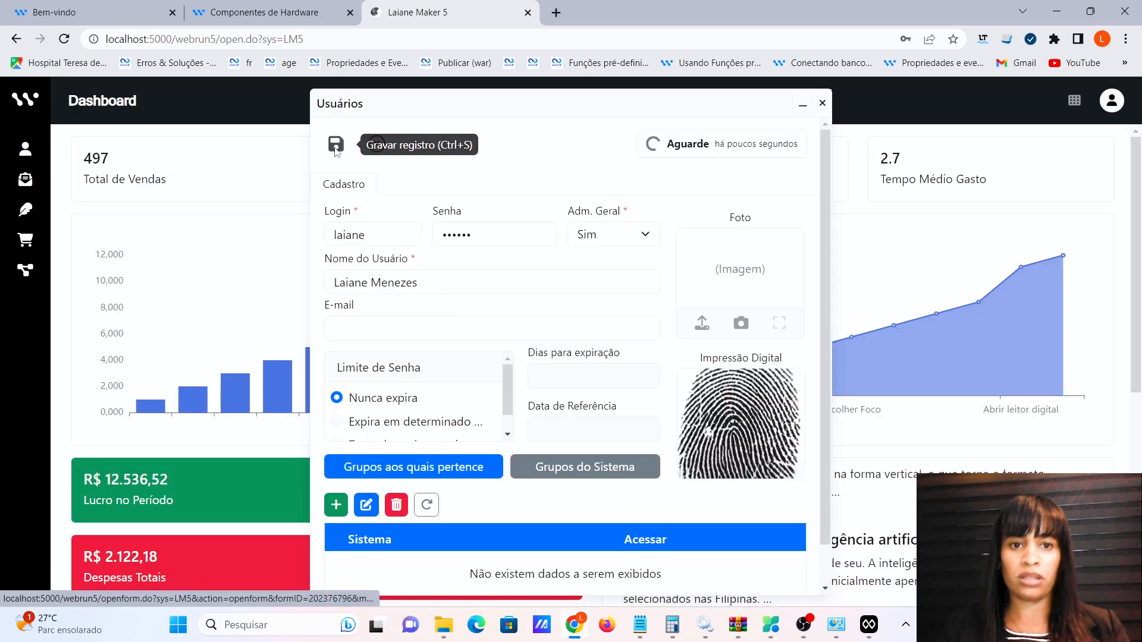
Open the master user record from the list, then close the registry window.
{"action": "left_click", "coordinate": [419, 188]}
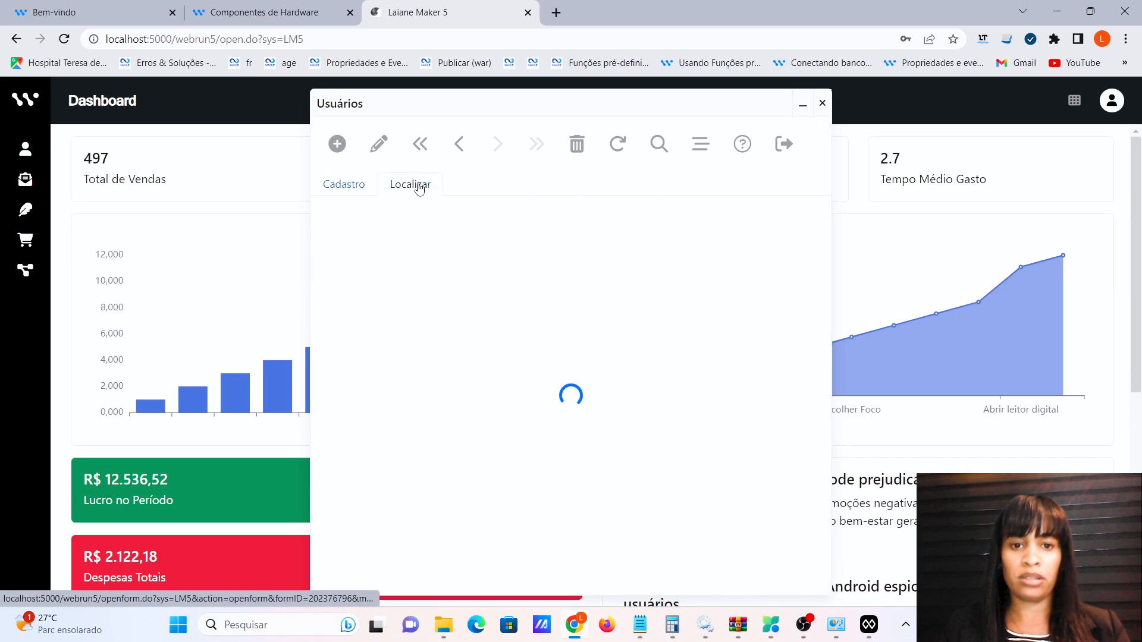
{"action": "double_click", "coordinate": [381, 307]}
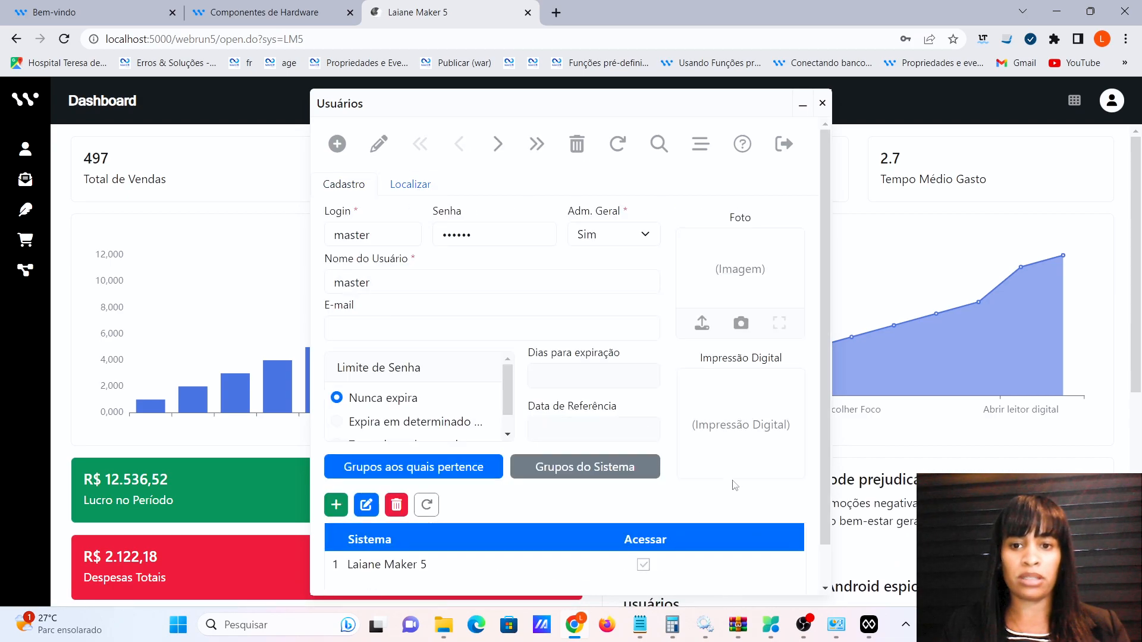
{"action": "left_click", "coordinate": [823, 103]}
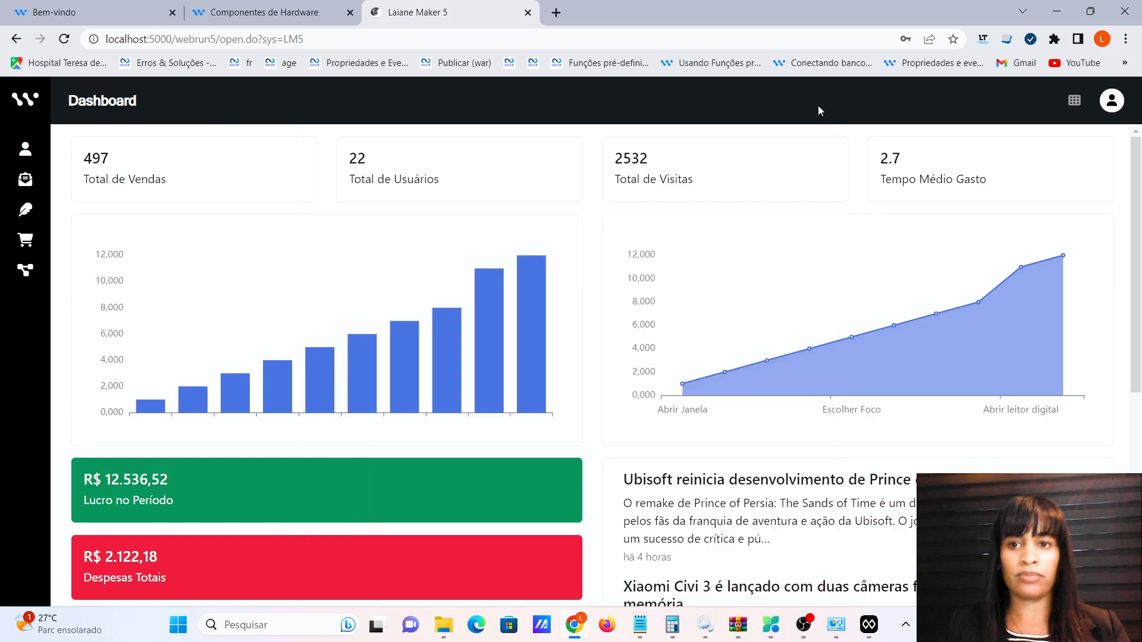
Log out with Sair from the avatar menu and switch to the Maker 5 editor.
{"action": "left_click", "coordinate": [1116, 104]}
{"action": "left_click", "coordinate": [992, 458]}
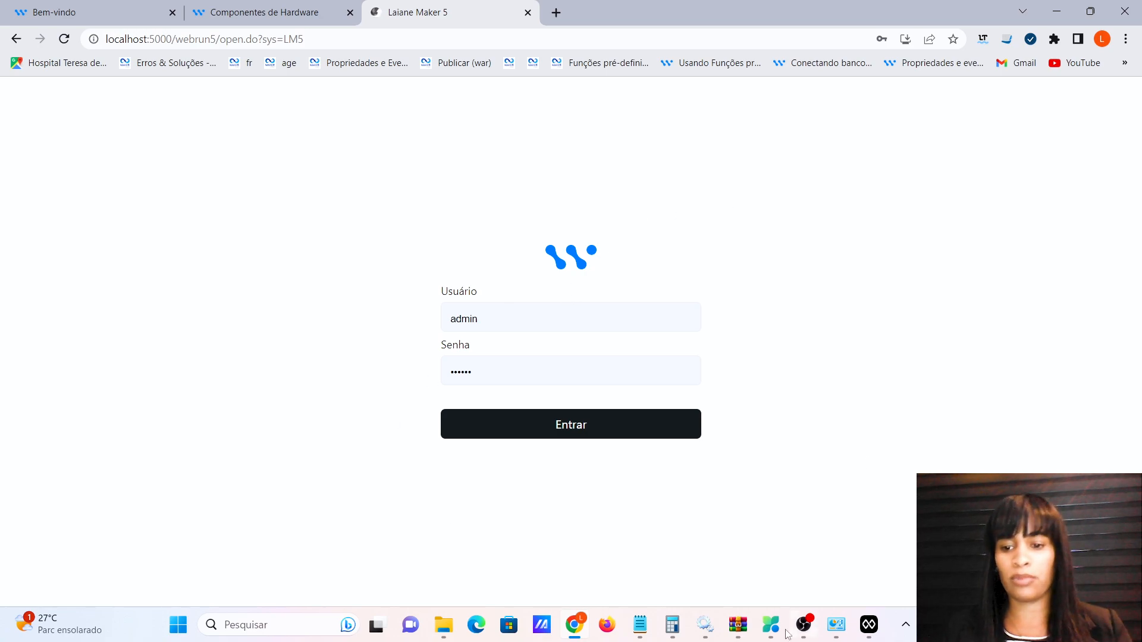
{"action": "left_click", "coordinate": [870, 634]}
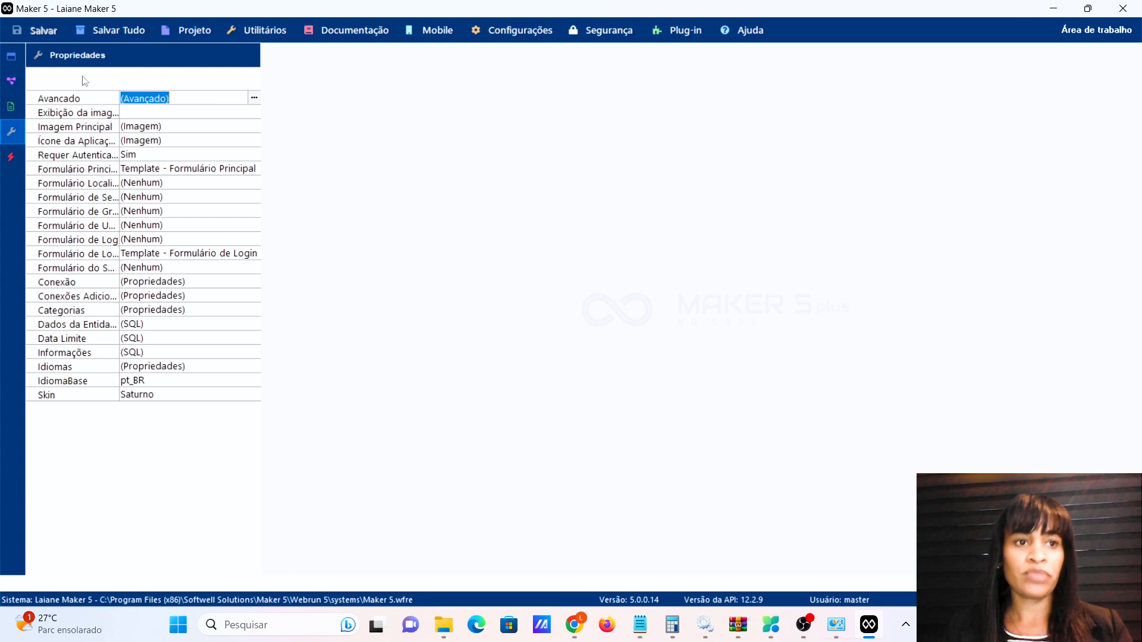
Open Template - Formulário de Login and stretch the login card container taller.
{"action": "left_click", "coordinate": [10, 59]}
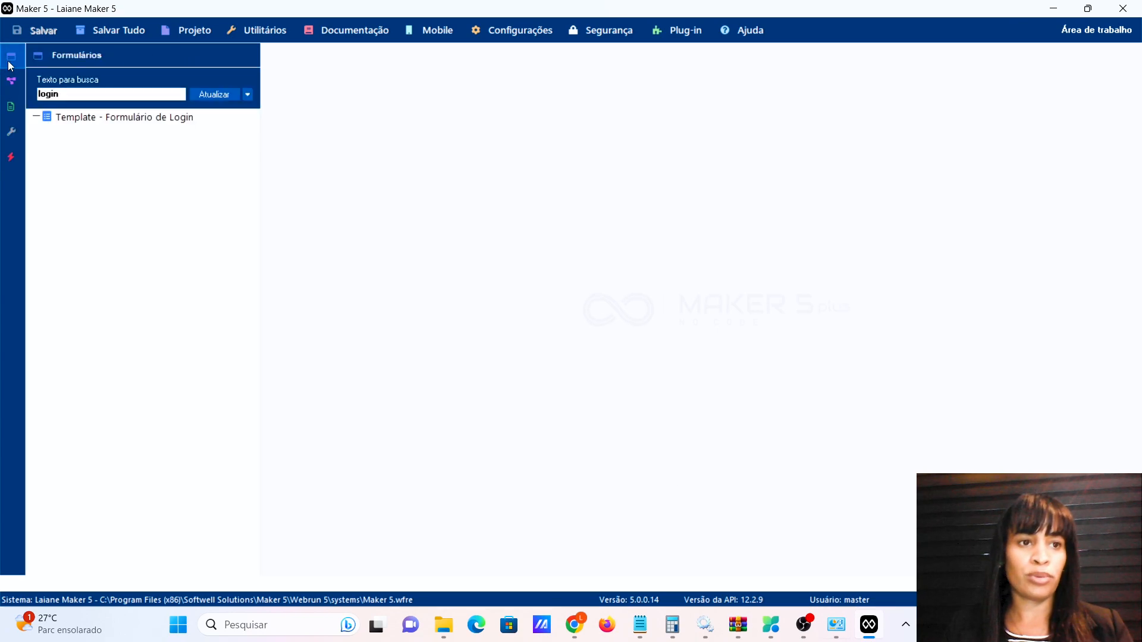
{"action": "left_click", "coordinate": [113, 118]}
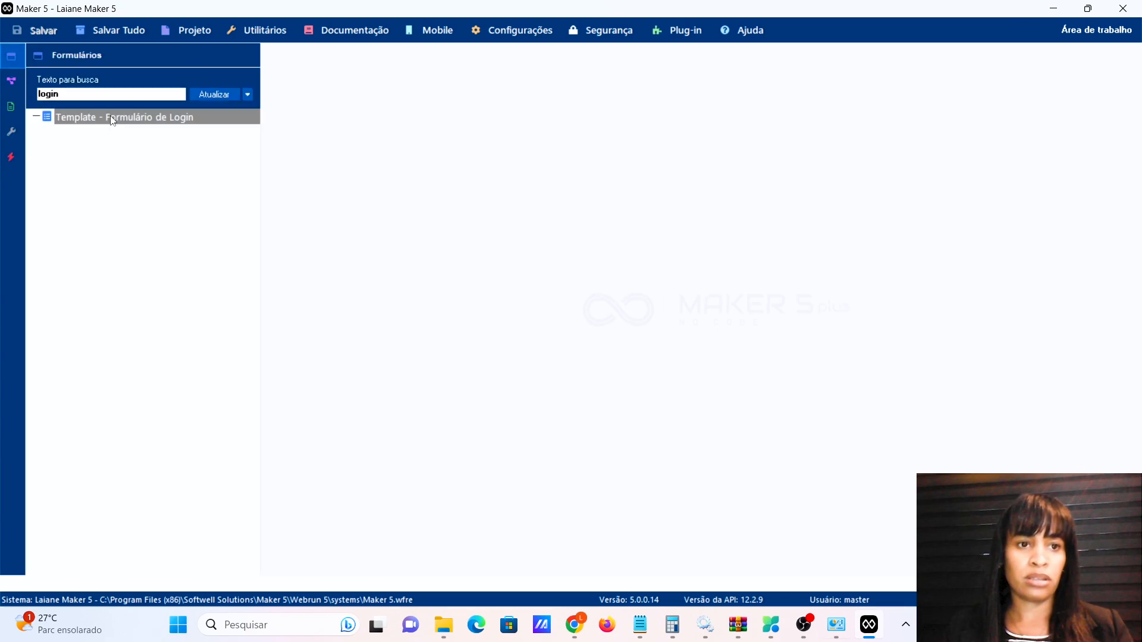
{"action": "double_click", "coordinate": [113, 119]}
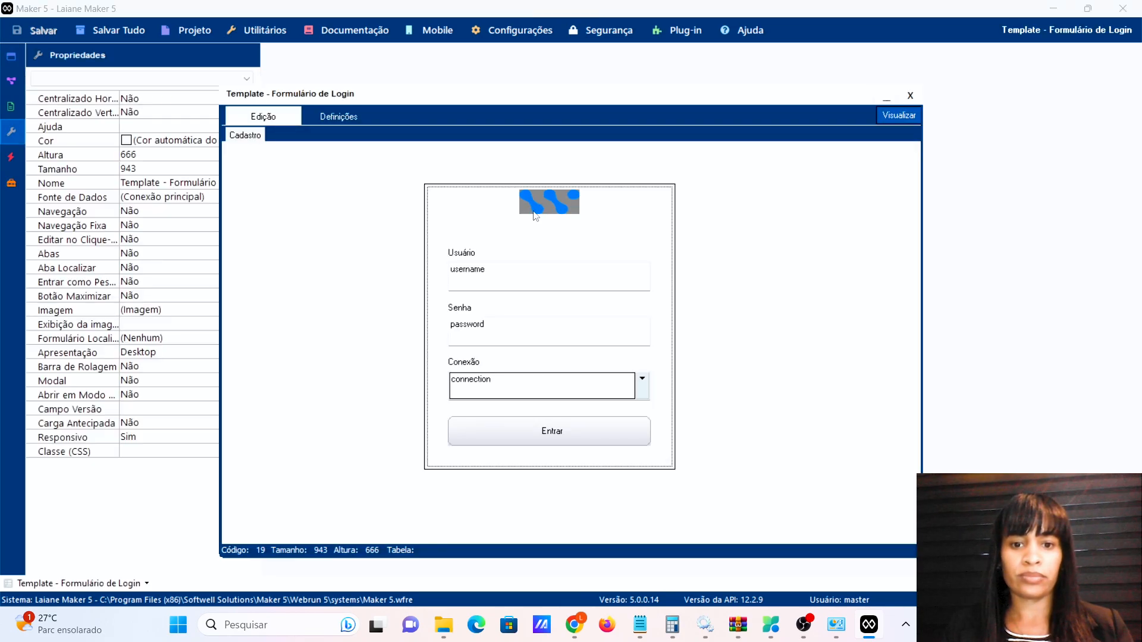
{"action": "left_click", "coordinate": [545, 468]}
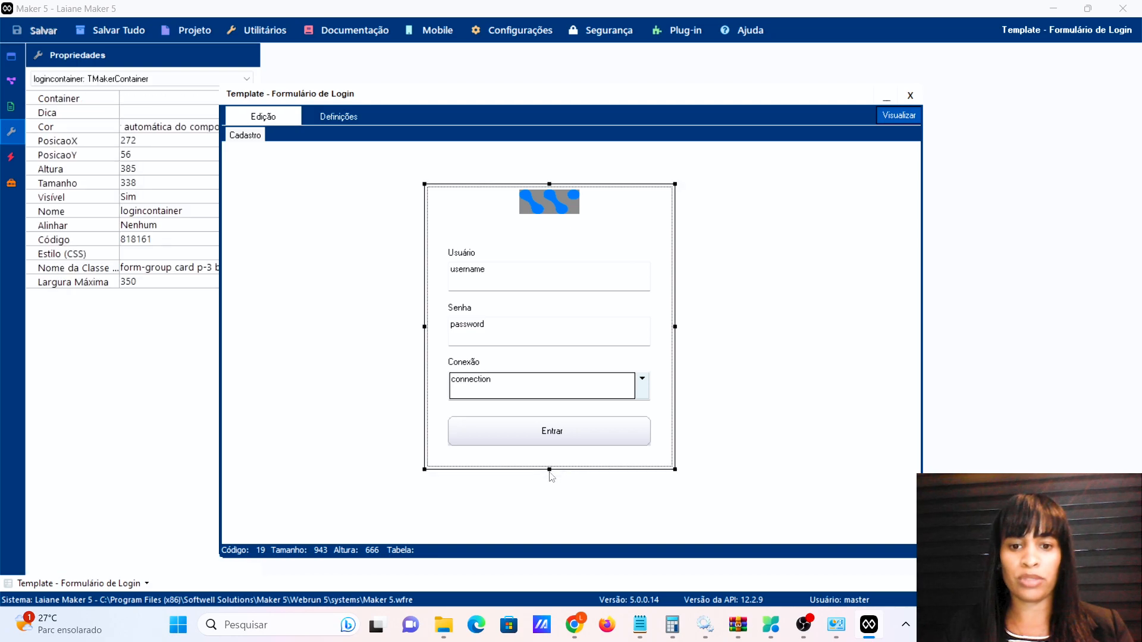
{"action": "left_click_drag", "start_coordinate": [549, 470], "coordinate": [550, 516]}
Duplicate the Entrar button below the original and caption it 'Entrar com biometria'.
{"action": "left_click", "coordinate": [536, 444]}
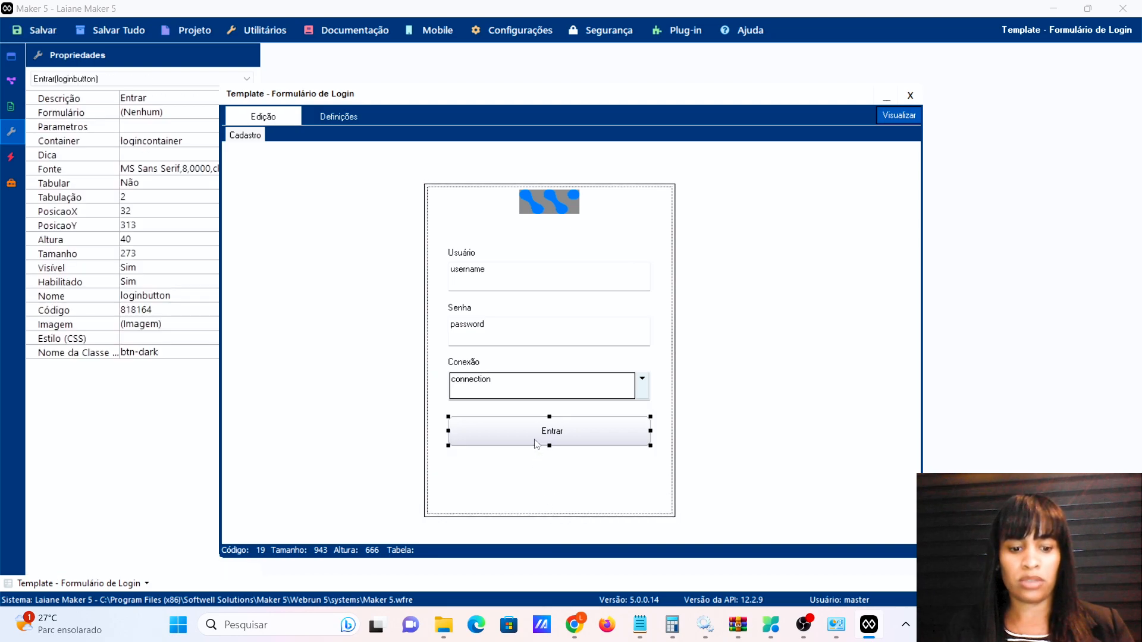
{"action": "key", "text": "ctrl+c"}
{"action": "key", "text": "ctrl+v"}
{"action": "left_click_drag", "start_coordinate": [536, 434], "coordinate": [536, 475]}
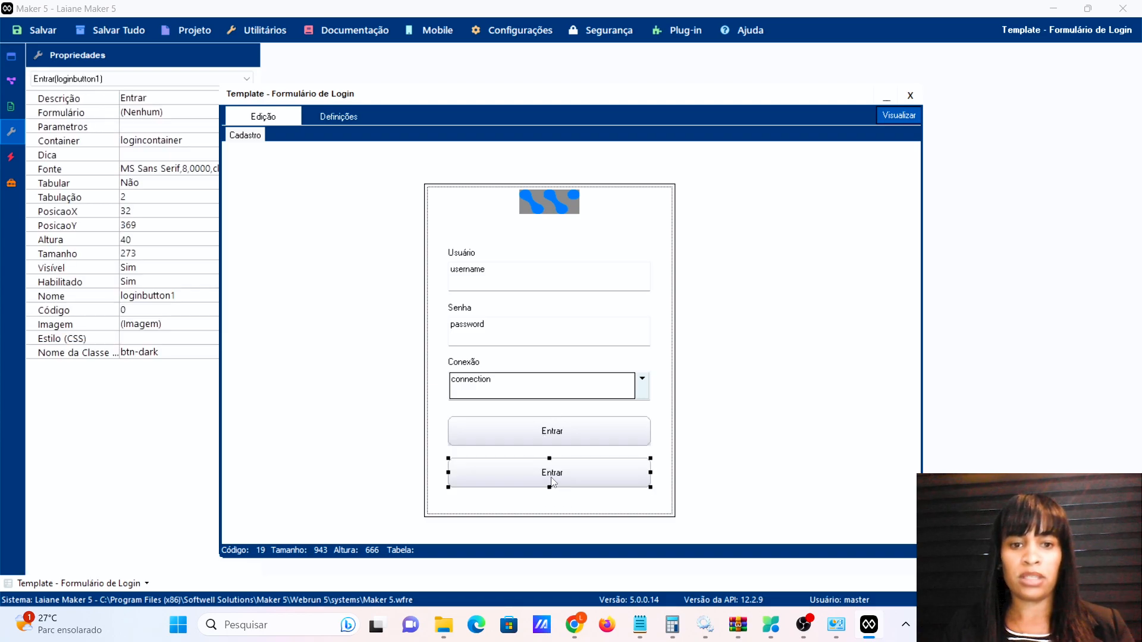
{"action": "left_click_drag", "start_coordinate": [416, 103], "coordinate": [497, 80]}
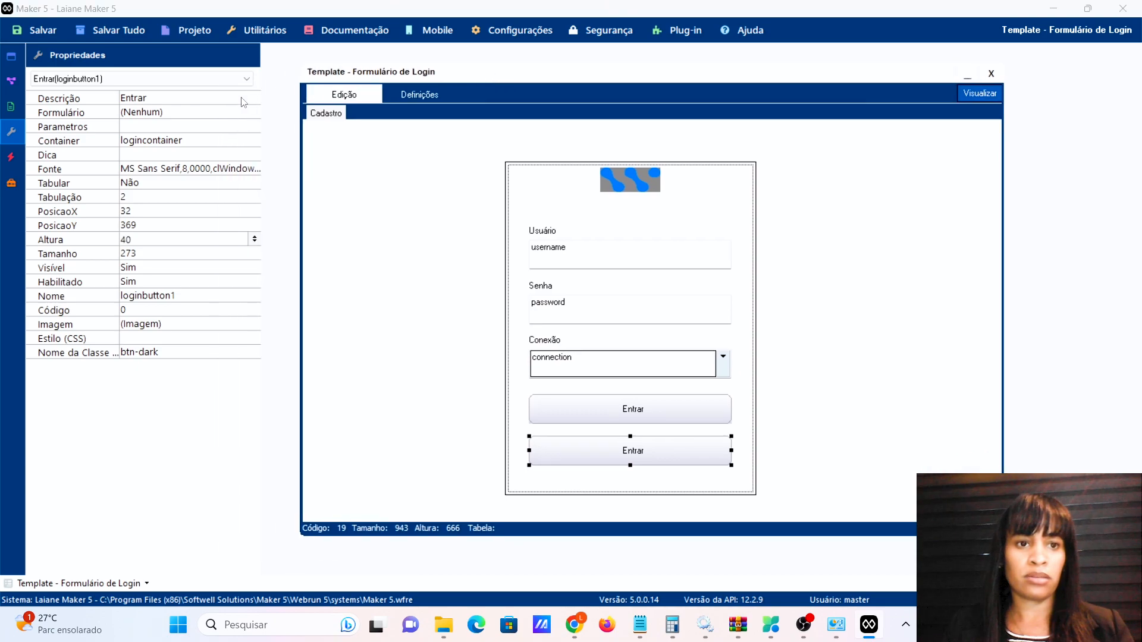
{"action": "left_click", "coordinate": [164, 98]}
{"action": "left_click", "coordinate": [164, 99]}
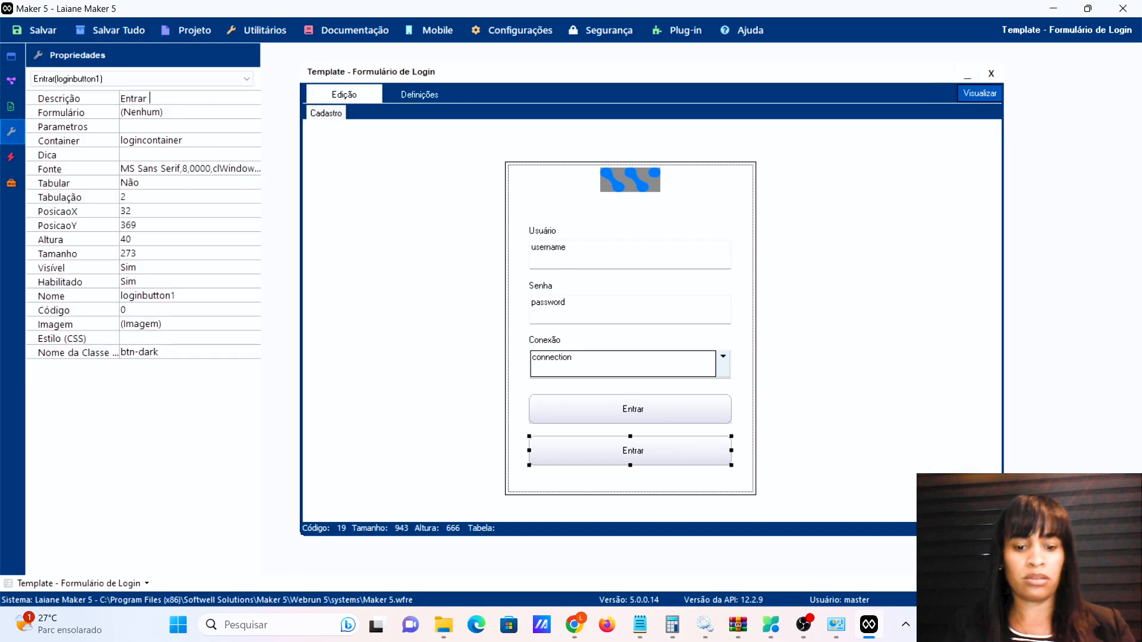
{"action": "type", "text": "com biometria"}
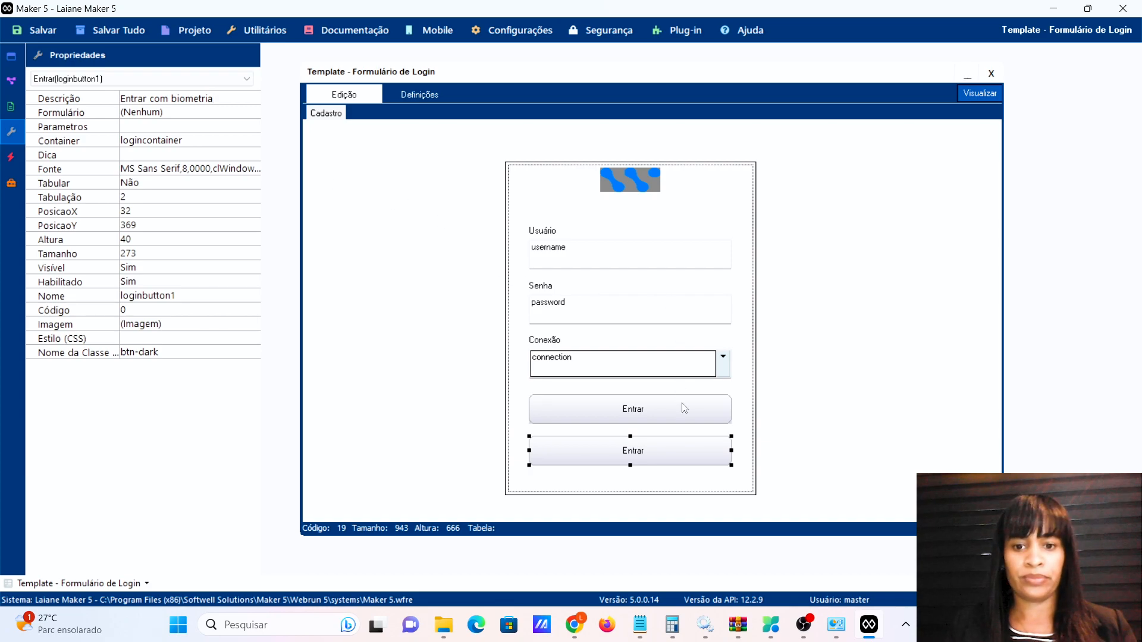
{"action": "left_click", "coordinate": [667, 480]}
{"action": "left_click", "coordinate": [582, 455]}
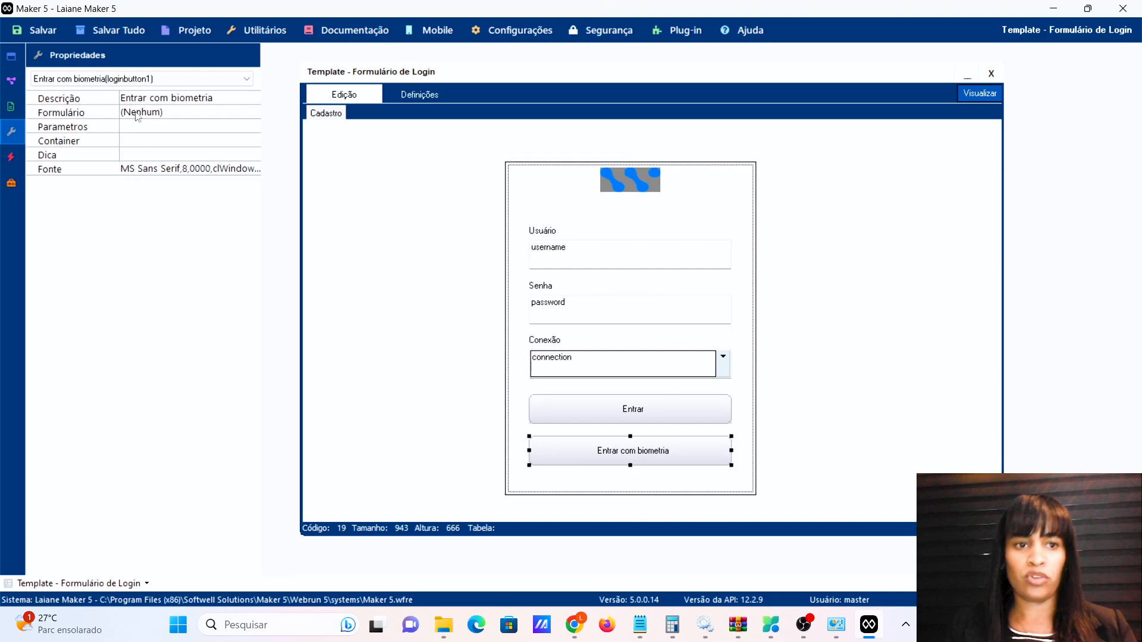
{"action": "left_click", "coordinate": [28, 160]}
{"action": "left_click", "coordinate": [12, 158]}
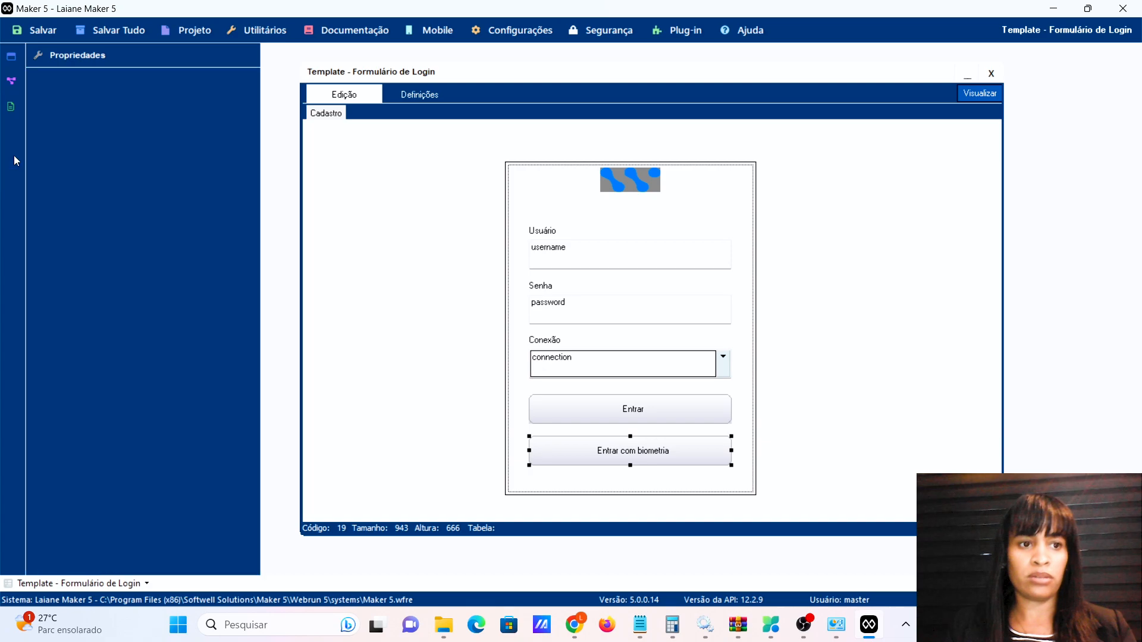
Clear the copied Ao Clicar actions and create a new flow with a process step.
{"action": "left_click", "coordinate": [255, 98]}
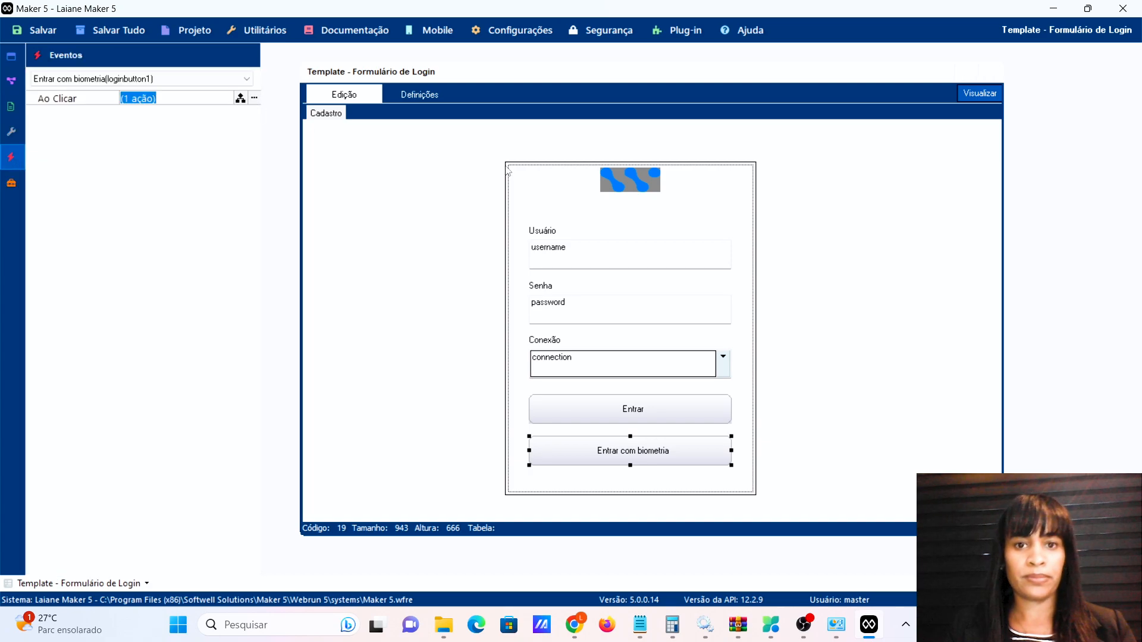
{"action": "left_click", "coordinate": [501, 497]}
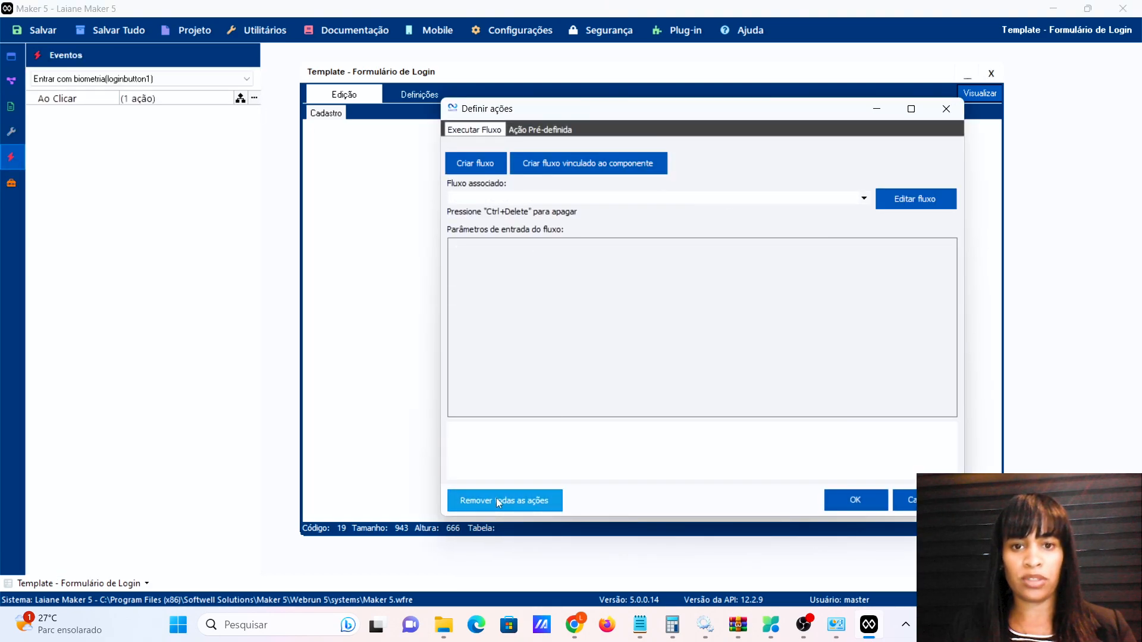
{"action": "left_click", "coordinate": [477, 162]}
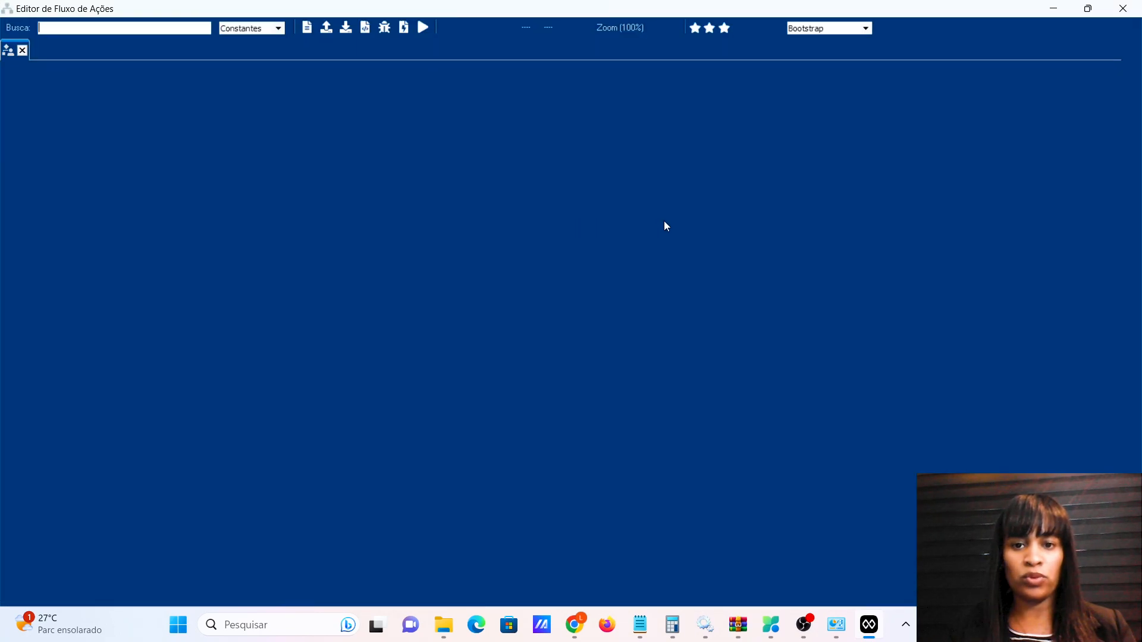
{"action": "right_click", "coordinate": [618, 187]}
{"action": "left_click", "coordinate": [595, 169]}
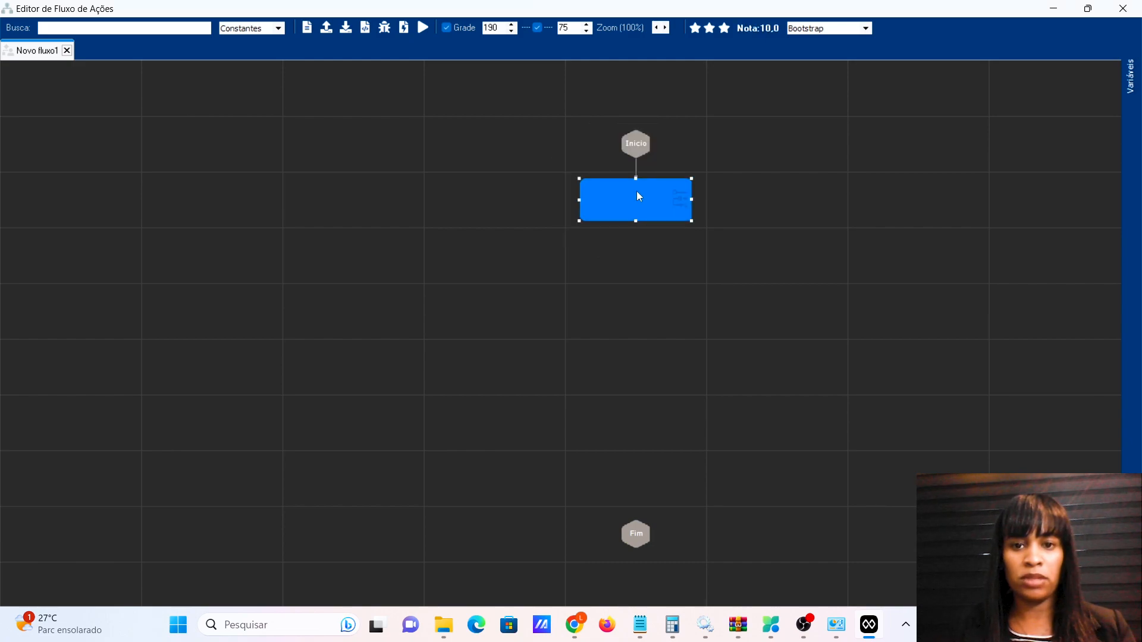
Search 'bio' and insert Autenticar Usuário via Biometria into the step's expression.
{"action": "double_click", "coordinate": [638, 197]}
{"action": "left_click", "coordinate": [74, 152]}
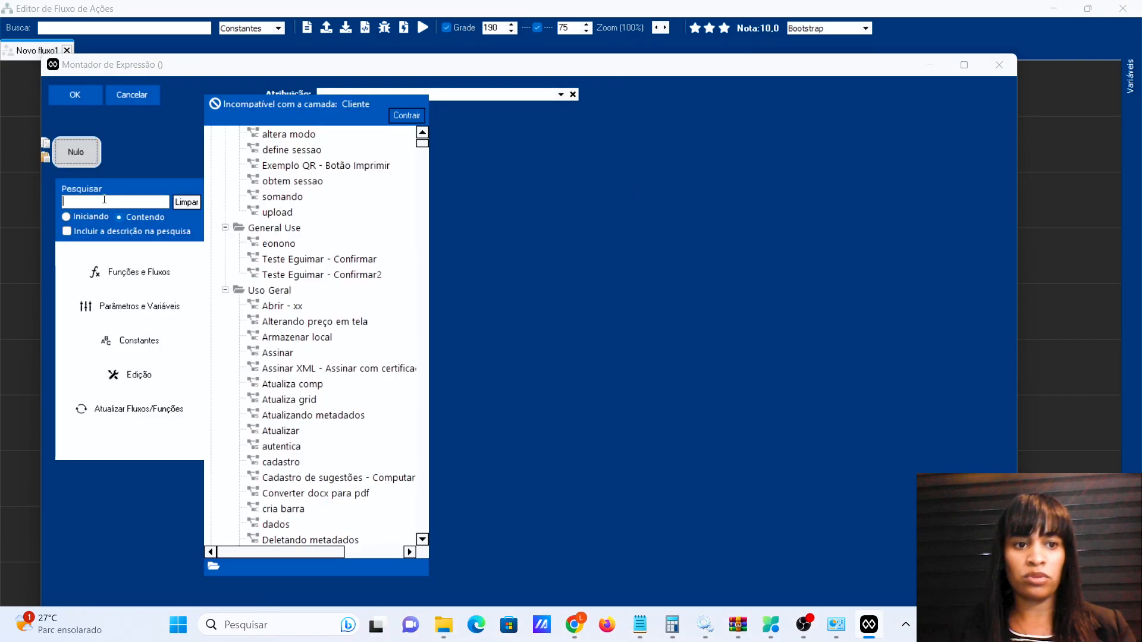
{"action": "type", "text": "biometr"}
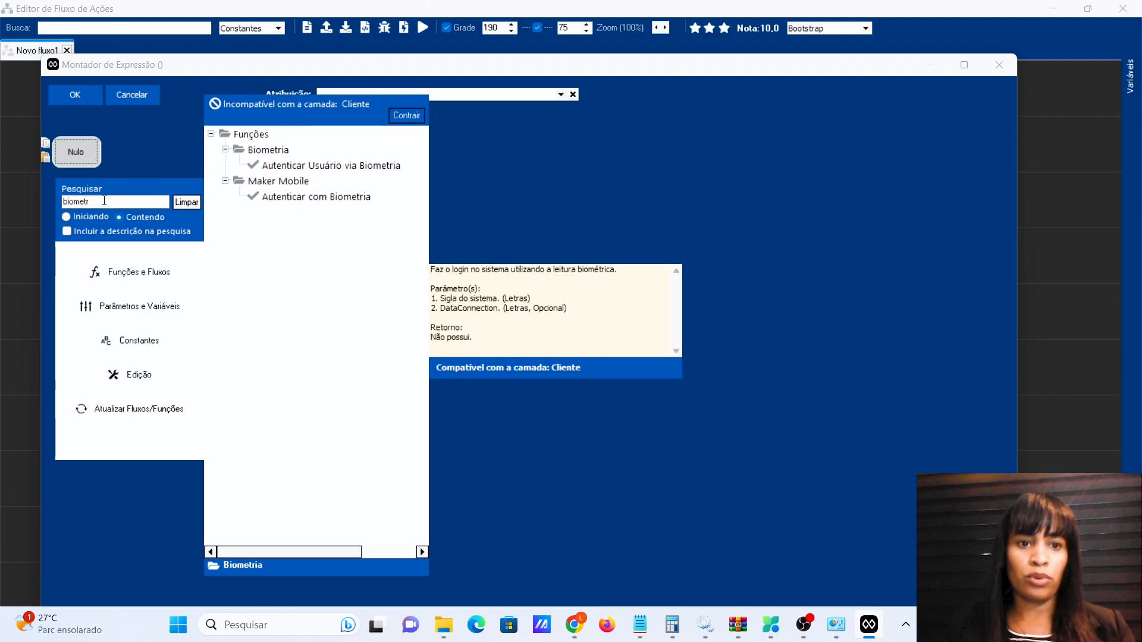
{"action": "key", "text": "BackSpace"}
{"action": "key", "text": "BackSpace"}
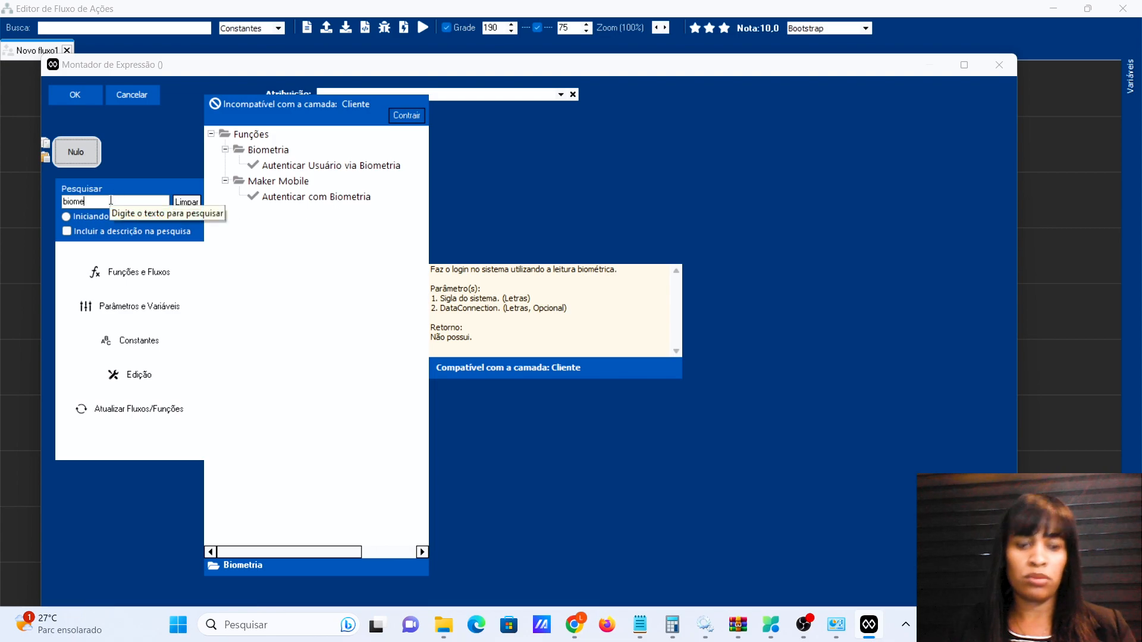
{"action": "key", "text": "BackSpace"}
{"action": "key", "text": "BackSpace"}
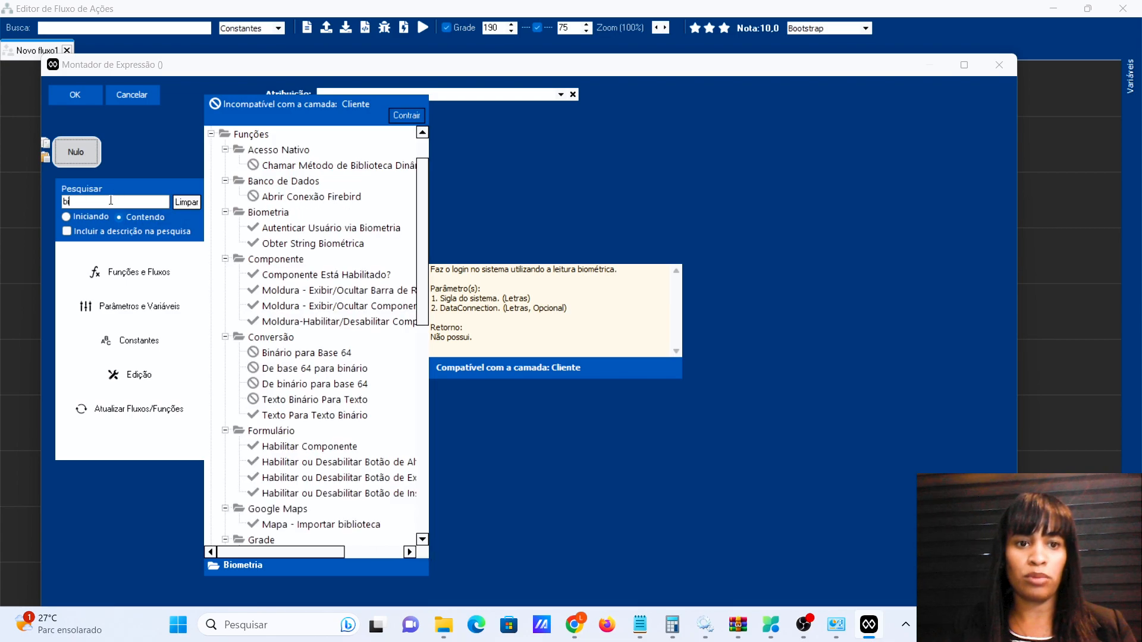
{"action": "key", "text": "BackSpace"}
{"action": "key", "text": "BackSpace"}
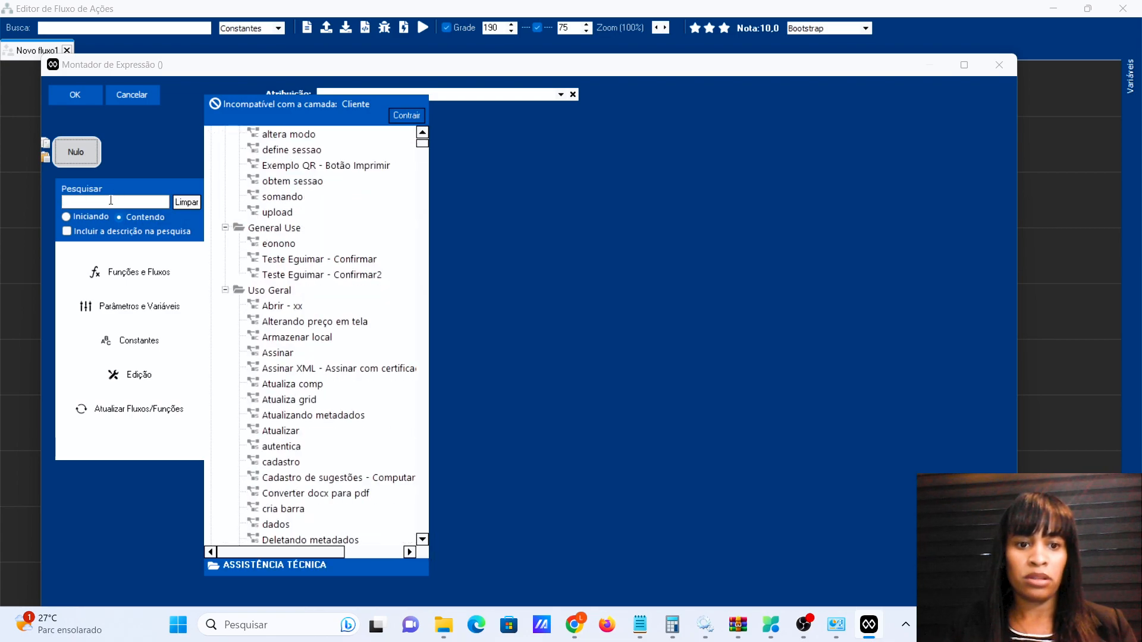
{"action": "type", "text": "bio"}
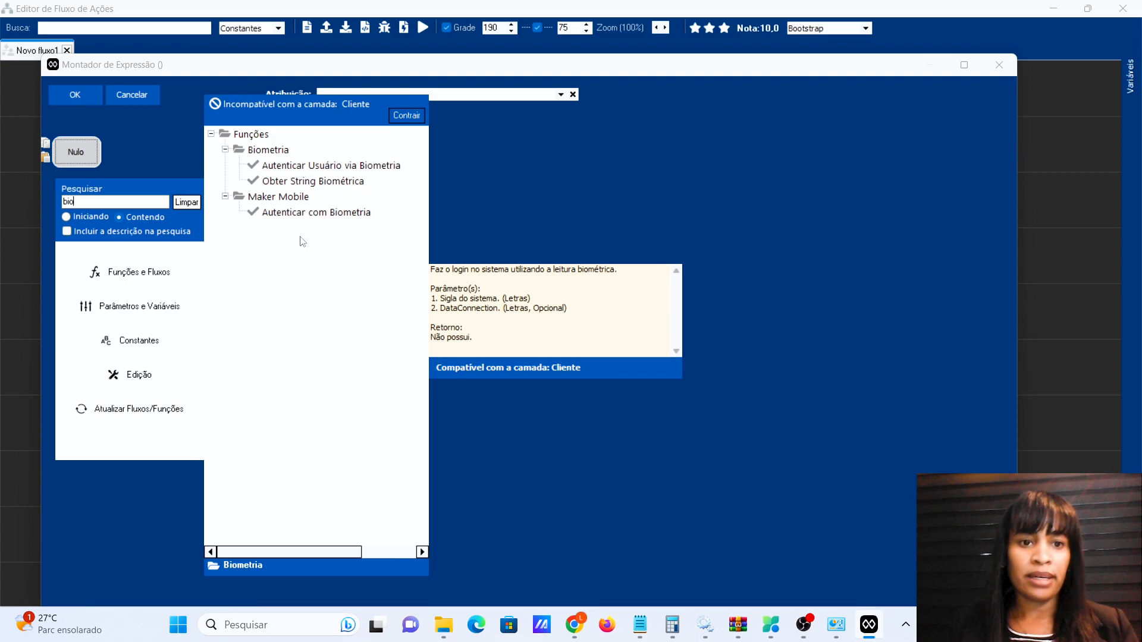
{"action": "left_click", "coordinate": [312, 170]}
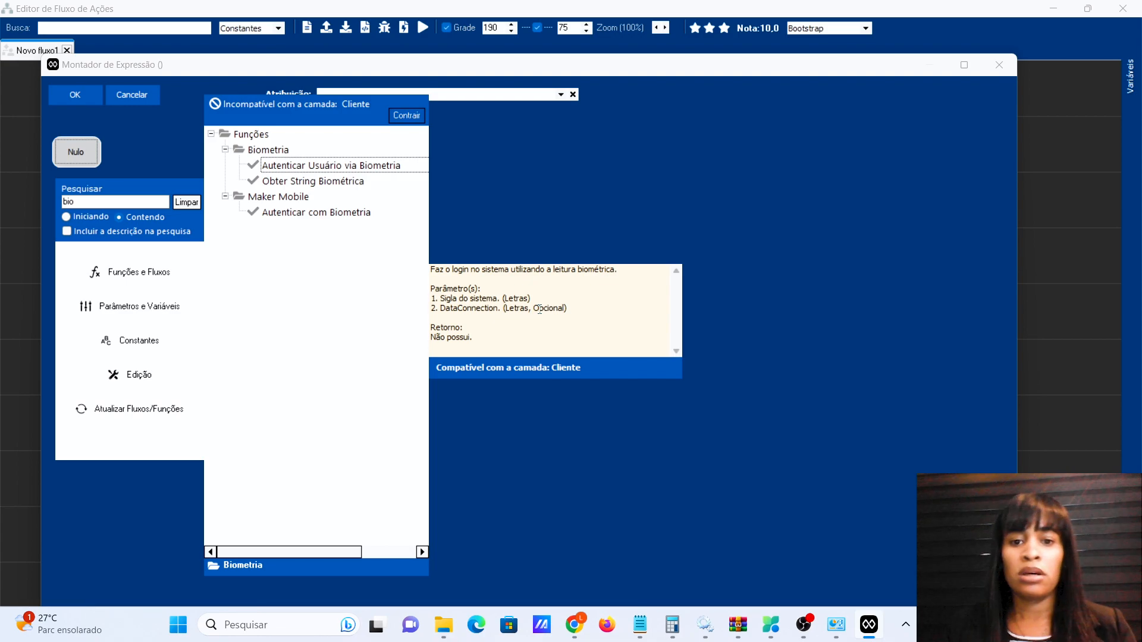
{"action": "double_click", "coordinate": [357, 172]}
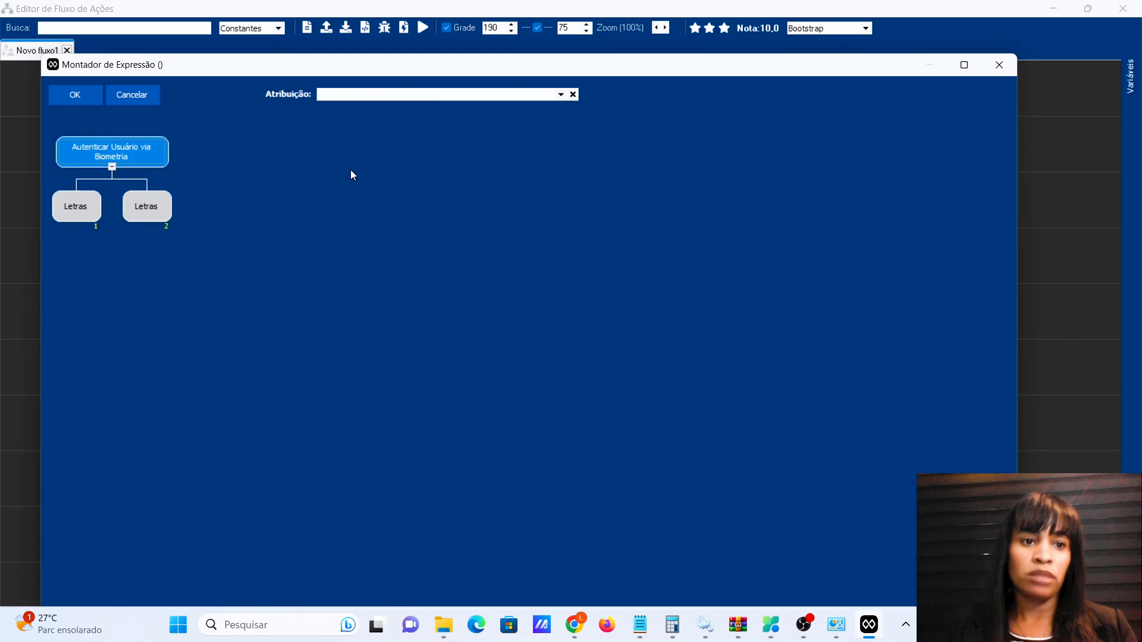
Set the function's first parameter to LM5 and confirm the expression.
{"action": "left_click", "coordinate": [90, 209]}
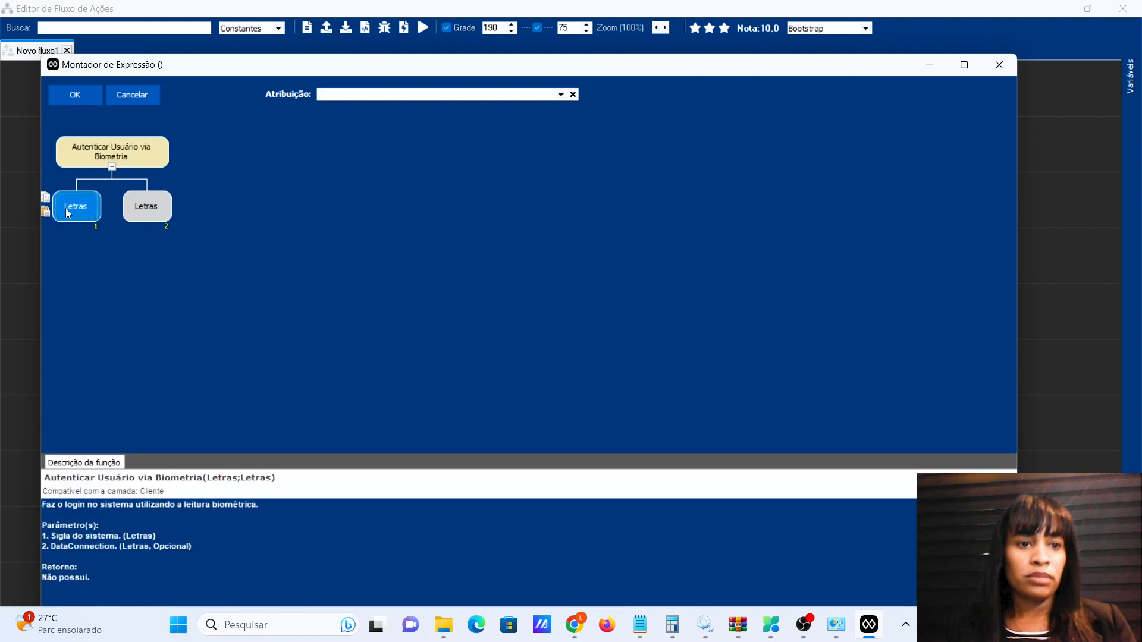
{"action": "left_click", "coordinate": [65, 208]}
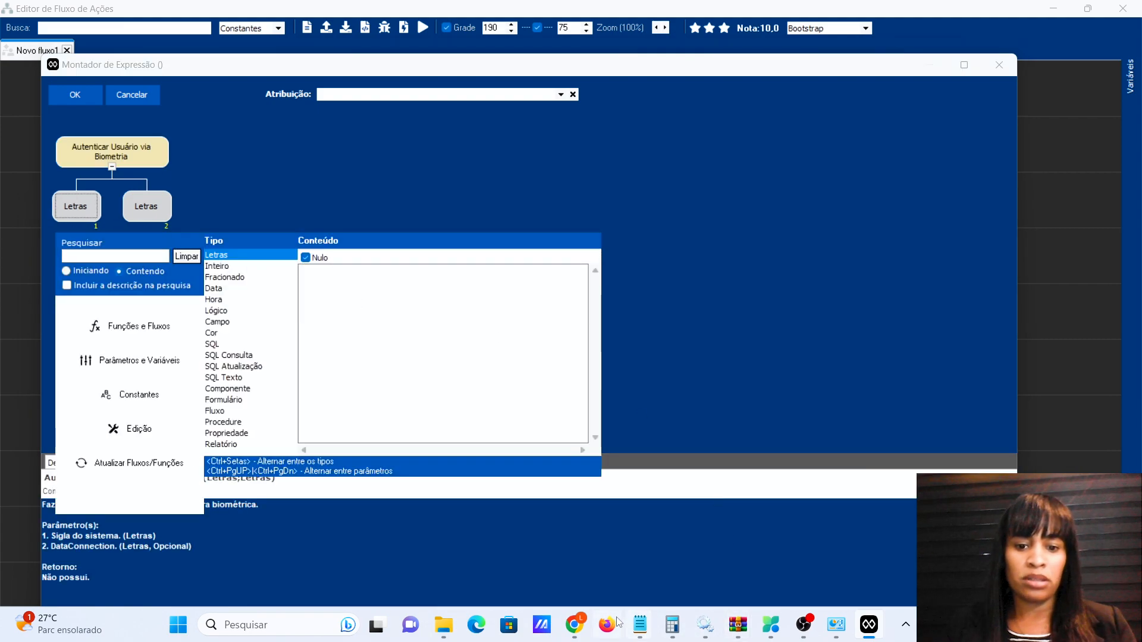
{"action": "left_click", "coordinate": [575, 631]}
{"action": "left_click", "coordinate": [576, 633]}
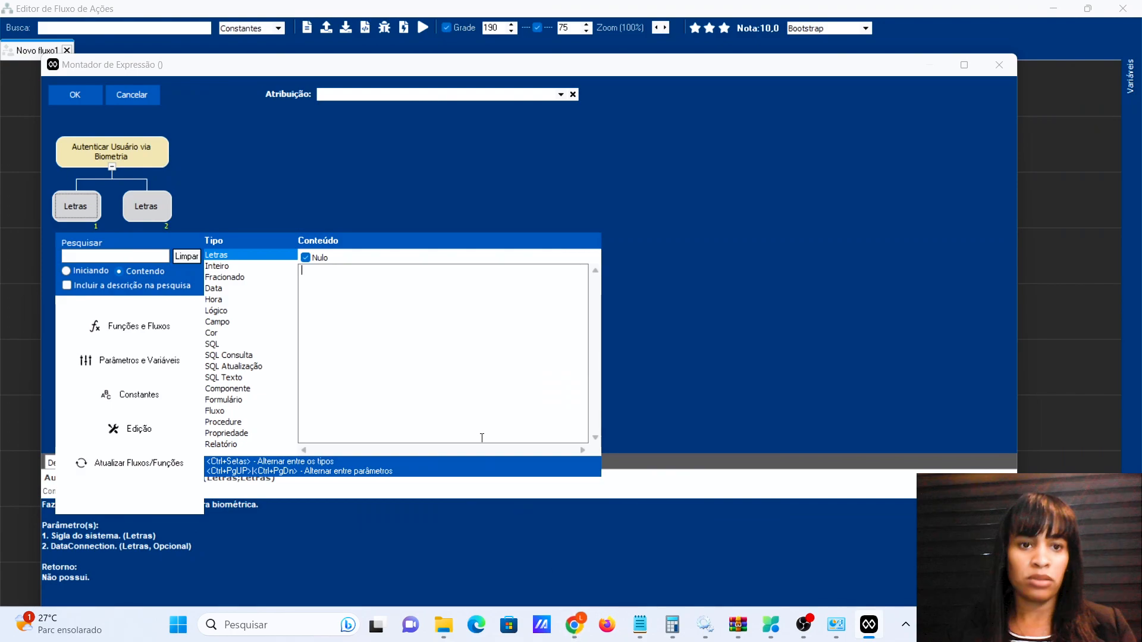
{"action": "type", "text": "LM5"}
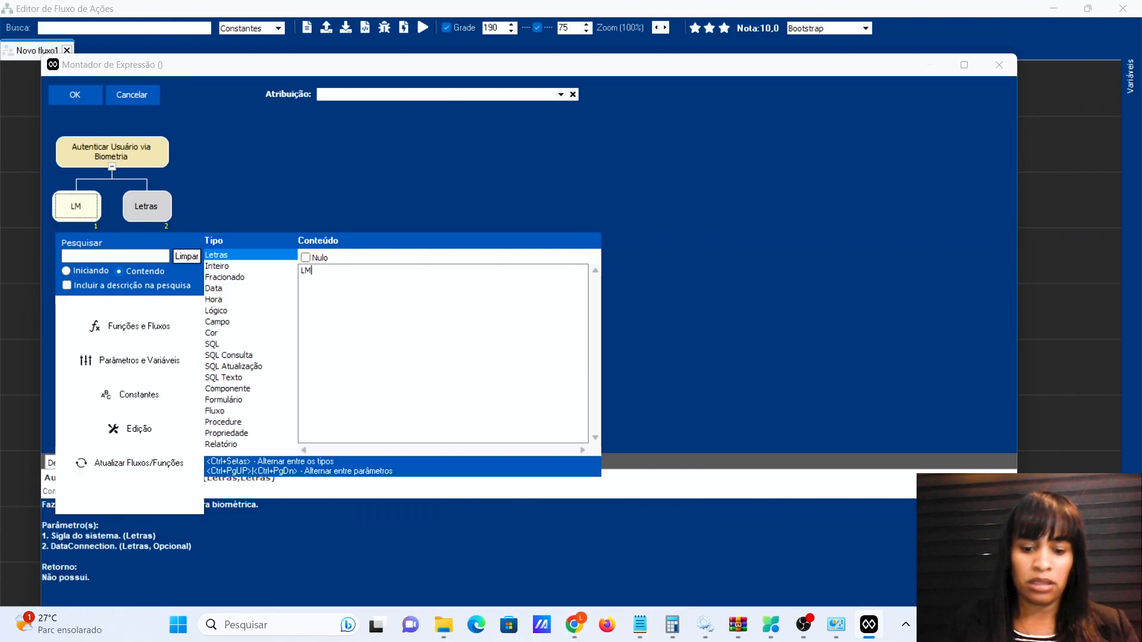
{"action": "left_click", "coordinate": [160, 210]}
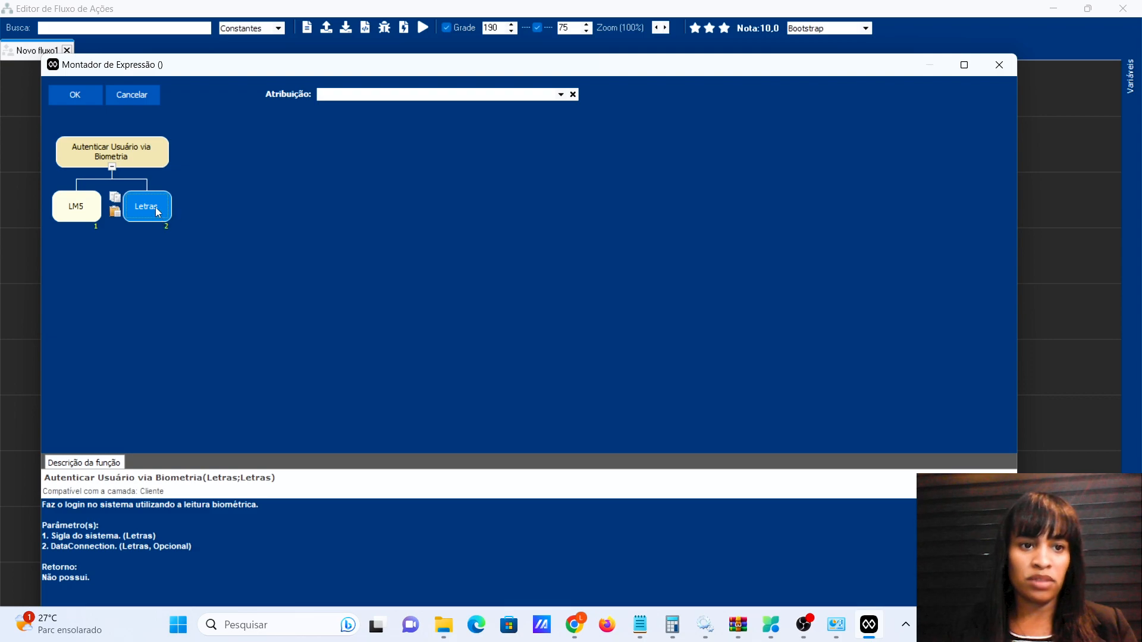
{"action": "left_click", "coordinate": [64, 96]}
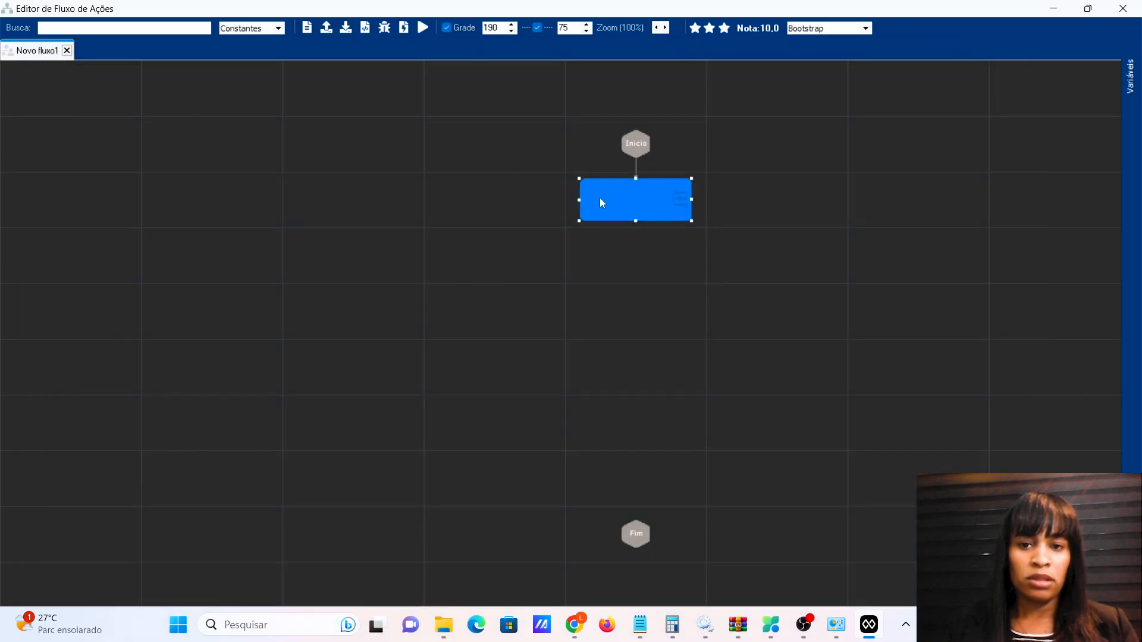
Label the step 'Autenticar com biometria' and connect it down to Fim.
{"action": "right_click", "coordinate": [643, 208]}
{"action": "left_click", "coordinate": [699, 229]}
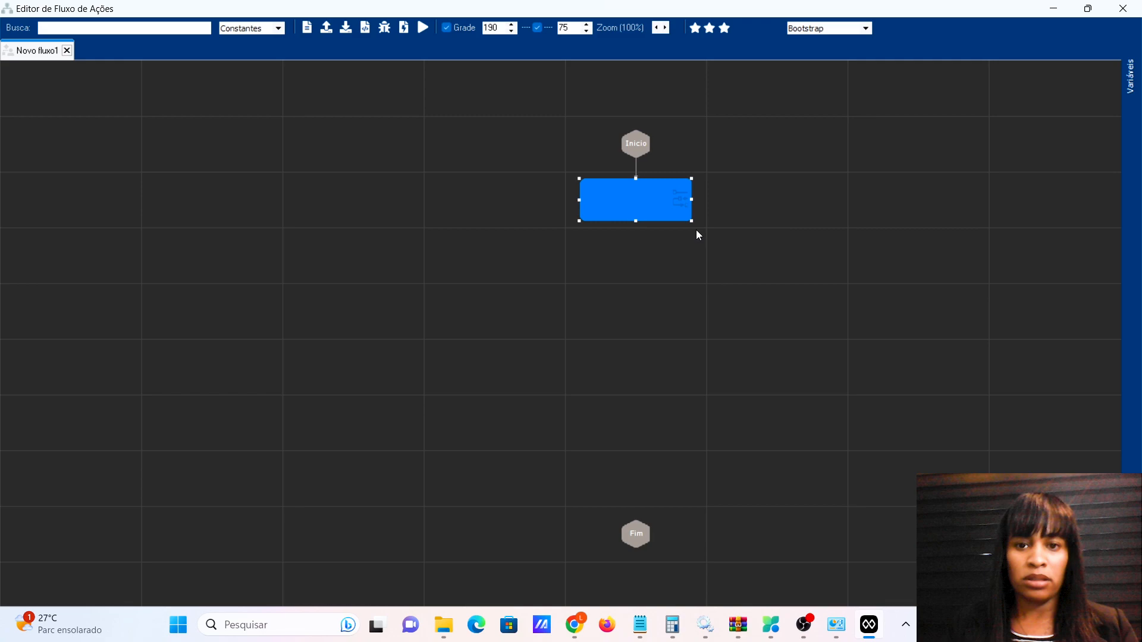
{"action": "type", "text": "Auten"}
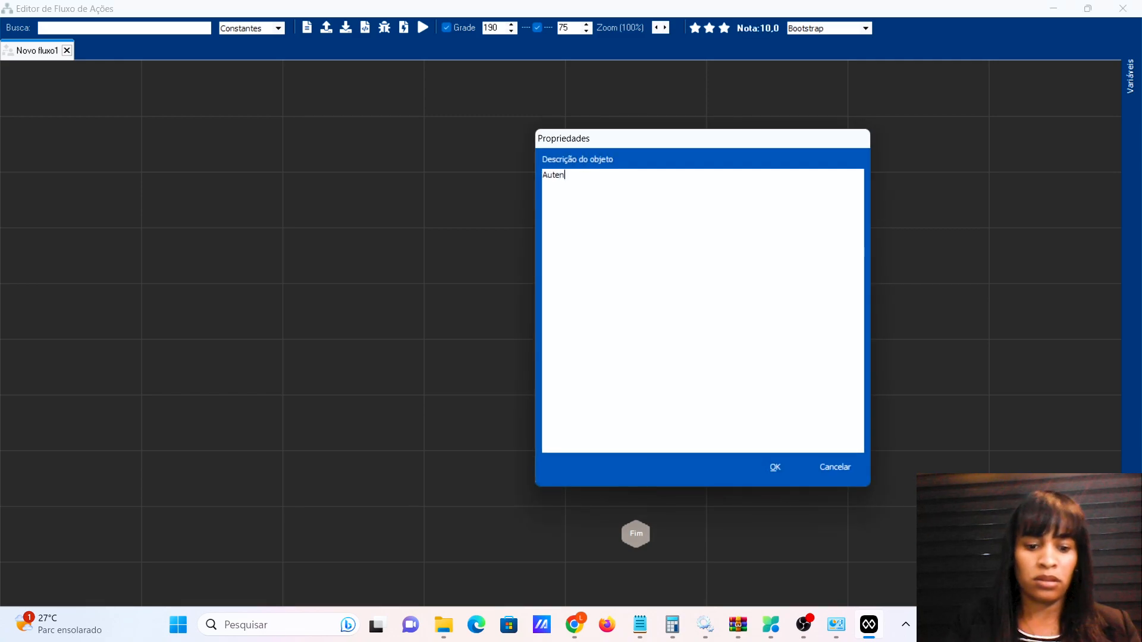
{"action": "type", "text": "ticar com biometria"}
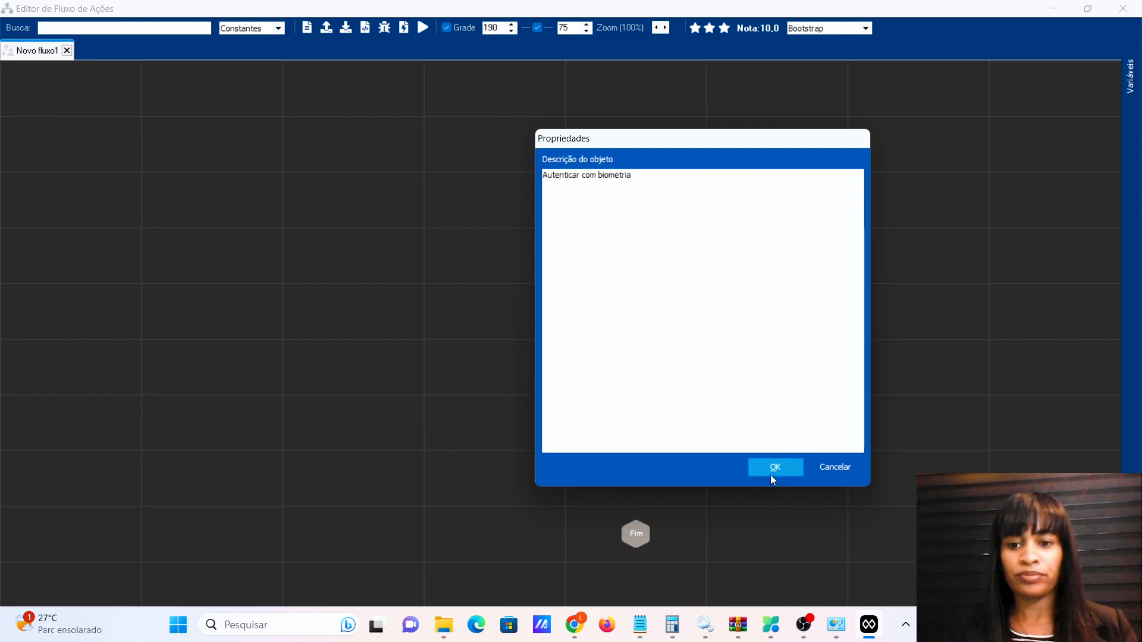
{"action": "left_click", "coordinate": [774, 468]}
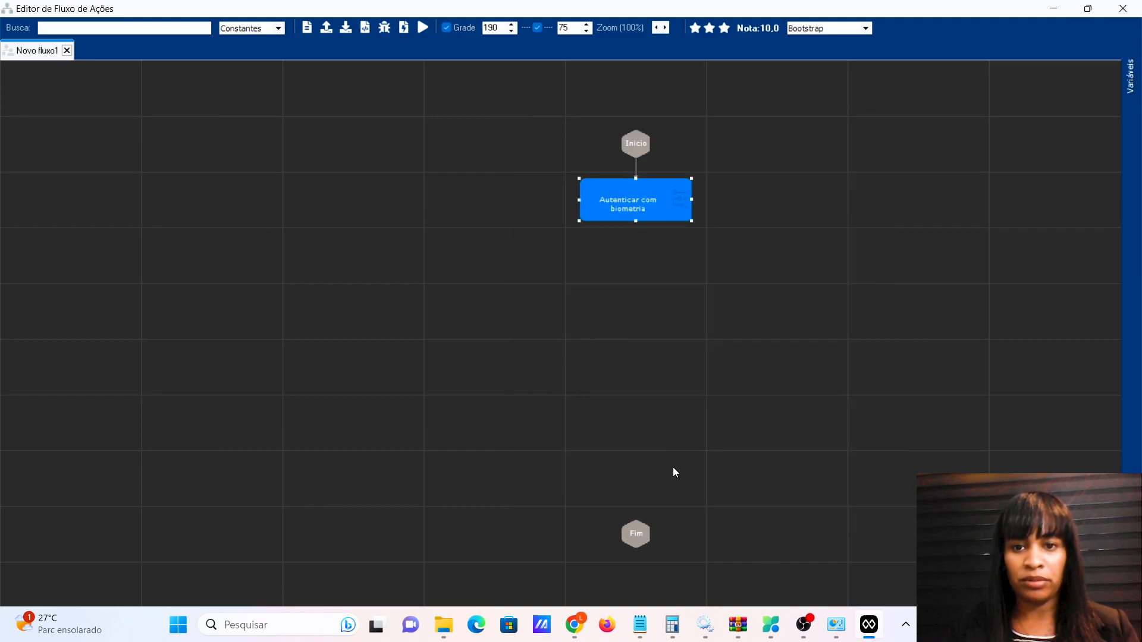
{"action": "left_click", "coordinate": [638, 534]}
Save the flow as 'Template formulário de login - Autenticar com biometria' with destination Servidor.
{"action": "key", "text": "ctrl+s"}
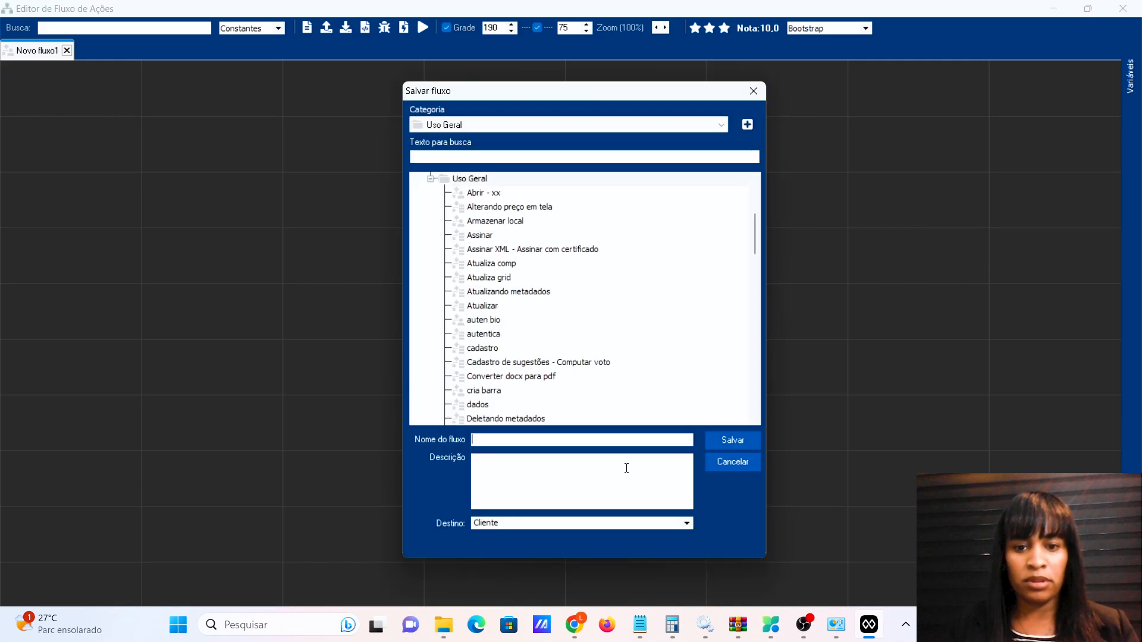
{"action": "type", "text": "Templa"}
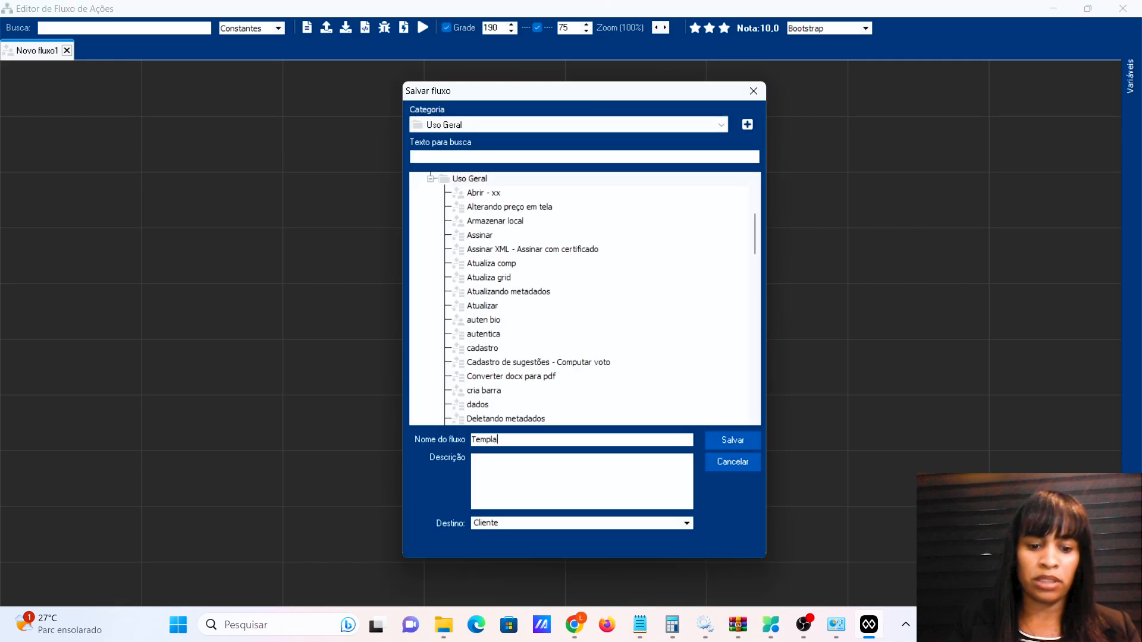
{"action": "type", "text": "te formulá"}
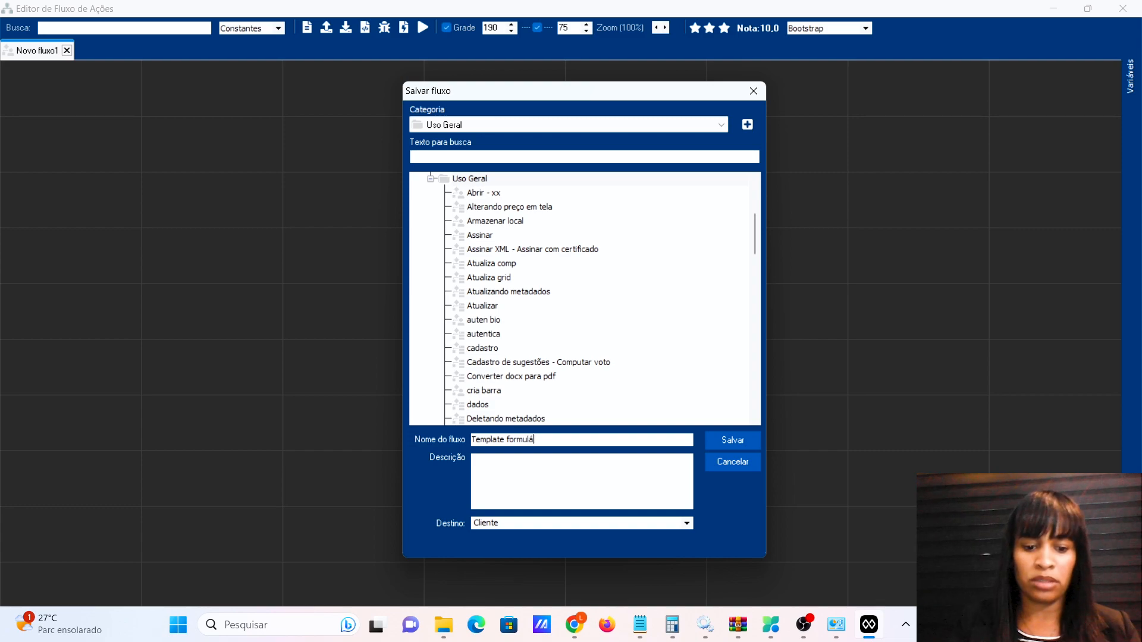
{"action": "type", "text": "rio de login - Autenticar co "}
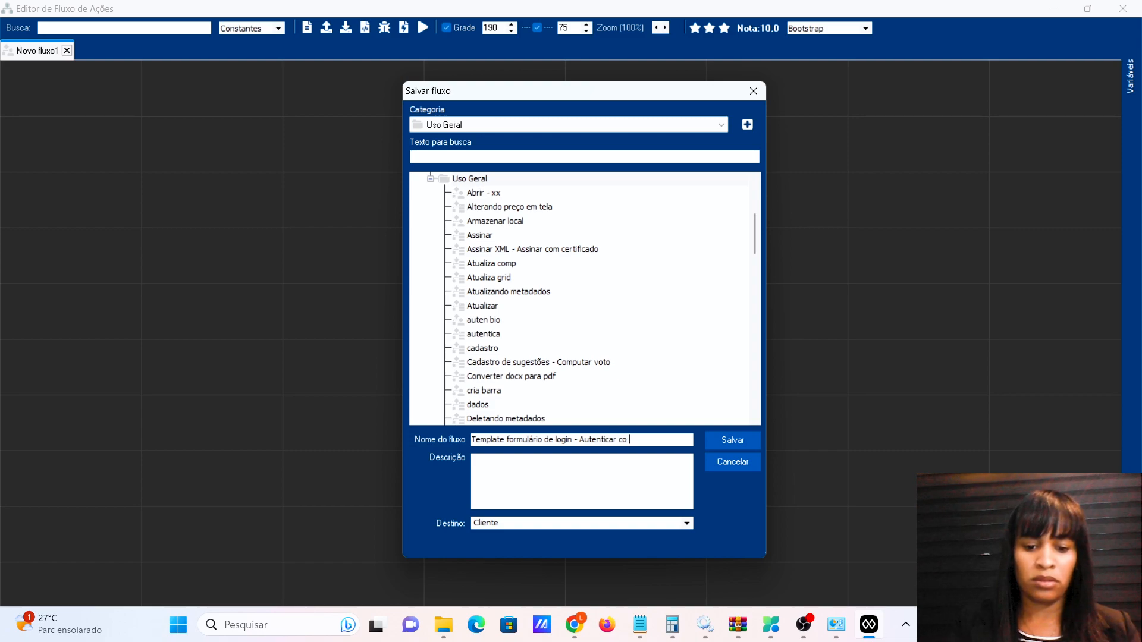
{"action": "type", "text": " biometria"}
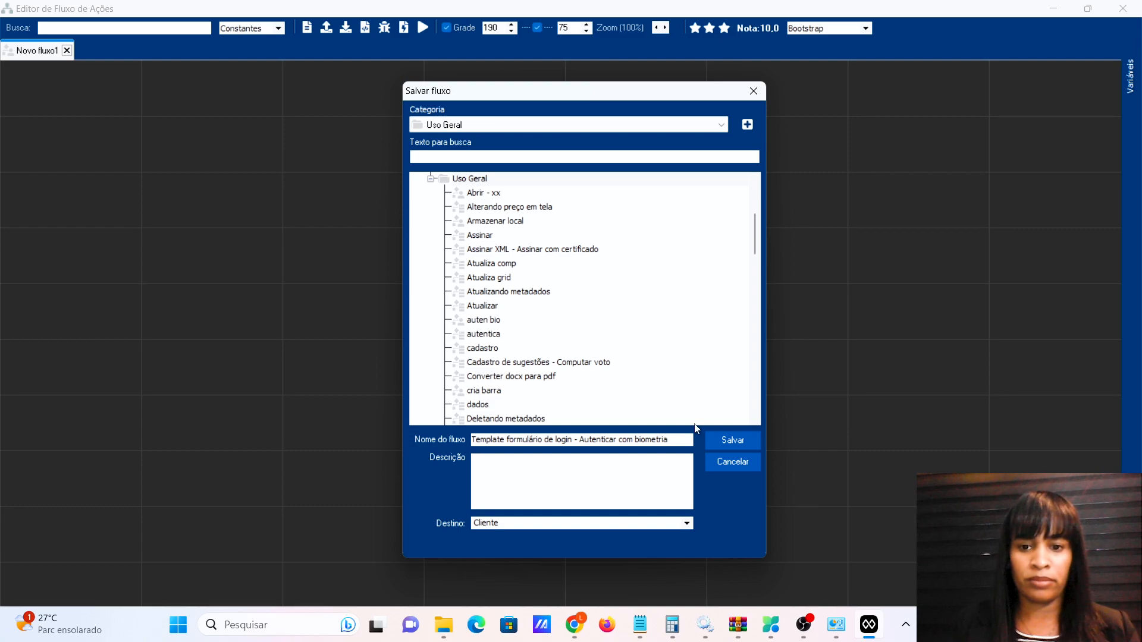
{"action": "left_click", "coordinate": [686, 524]}
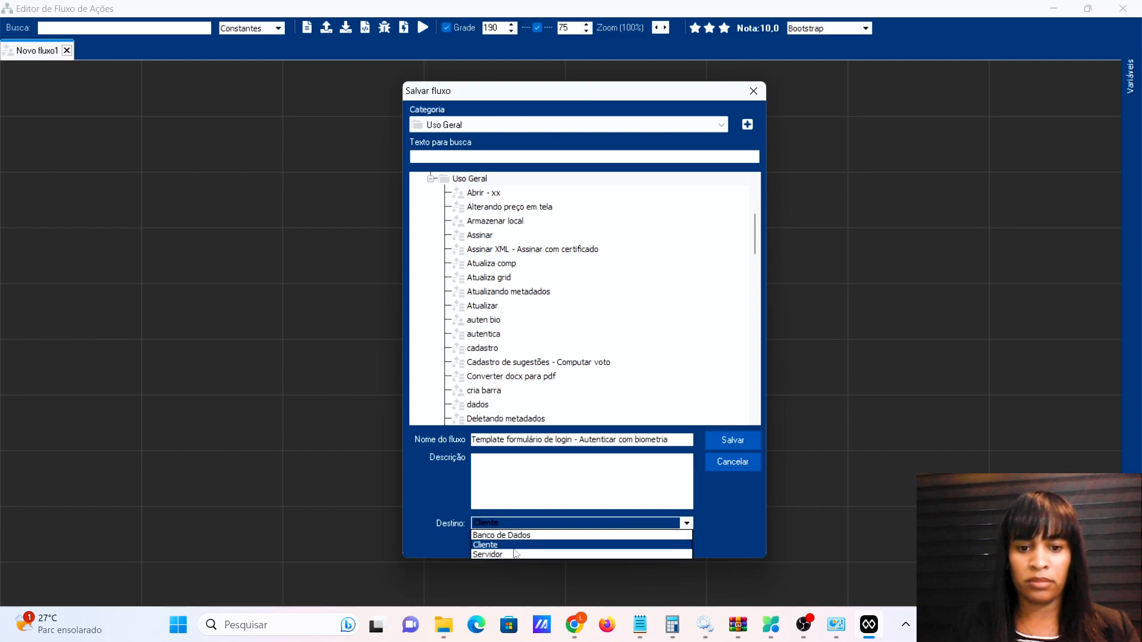
{"action": "left_click", "coordinate": [509, 554]}
{"action": "left_click", "coordinate": [734, 438]}
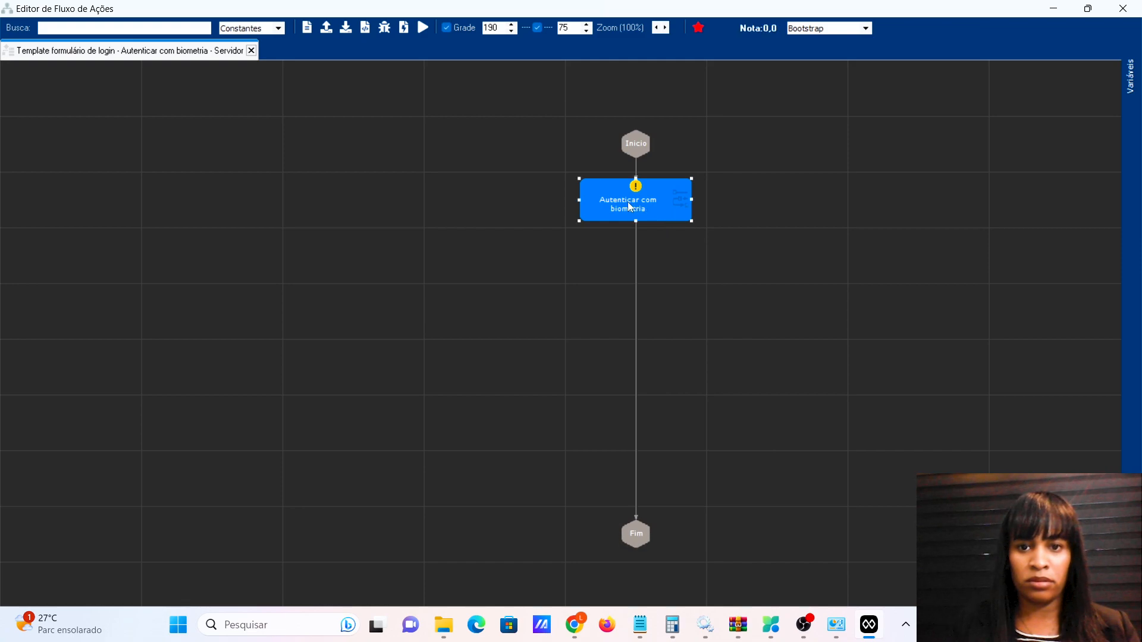
Change the flow's Destino property to Cliente and confirm.
{"action": "left_click", "coordinate": [123, 149]}
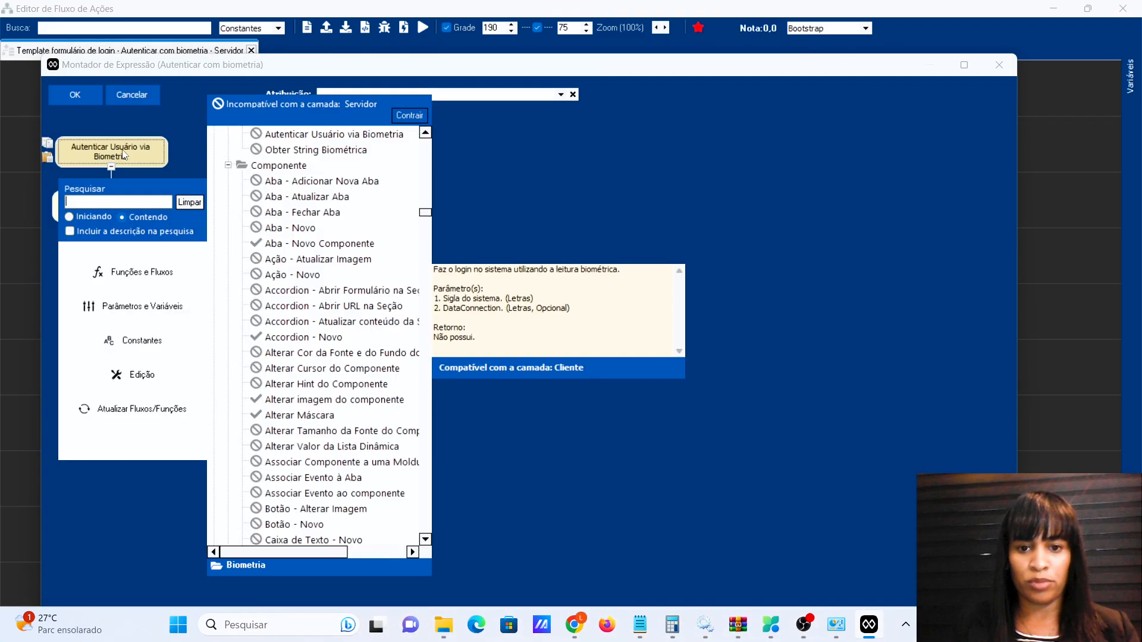
{"action": "left_click", "coordinate": [87, 91]}
{"action": "left_click", "coordinate": [87, 91]}
{"action": "left_click", "coordinate": [306, 30]}
{"action": "left_click", "coordinate": [692, 474]}
{"action": "left_click", "coordinate": [506, 494]}
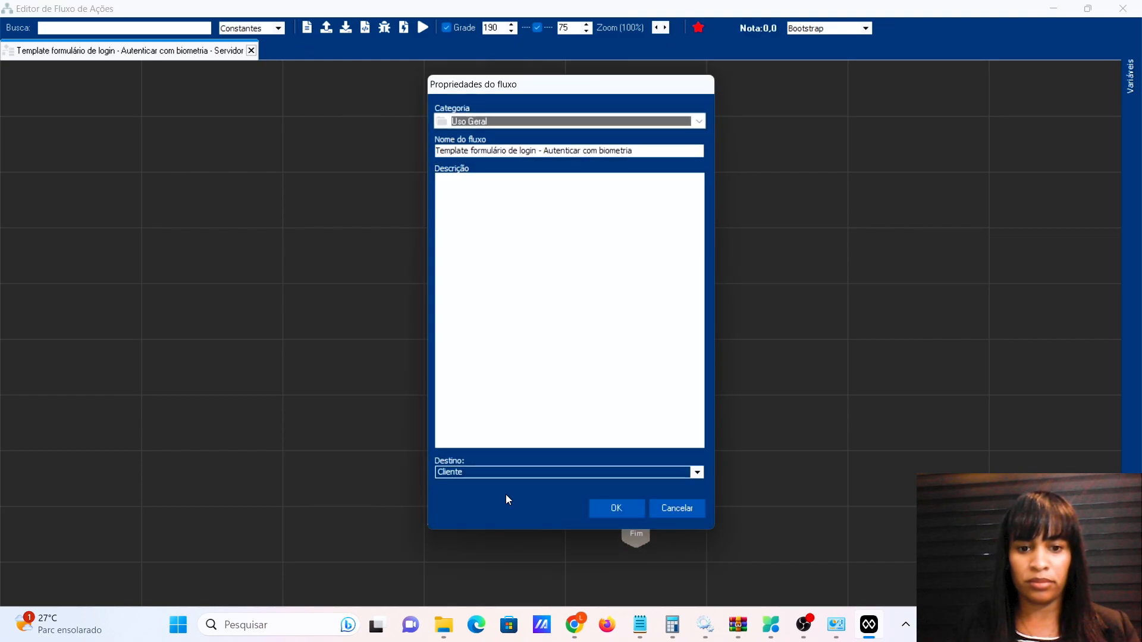
{"action": "left_click", "coordinate": [617, 509]}
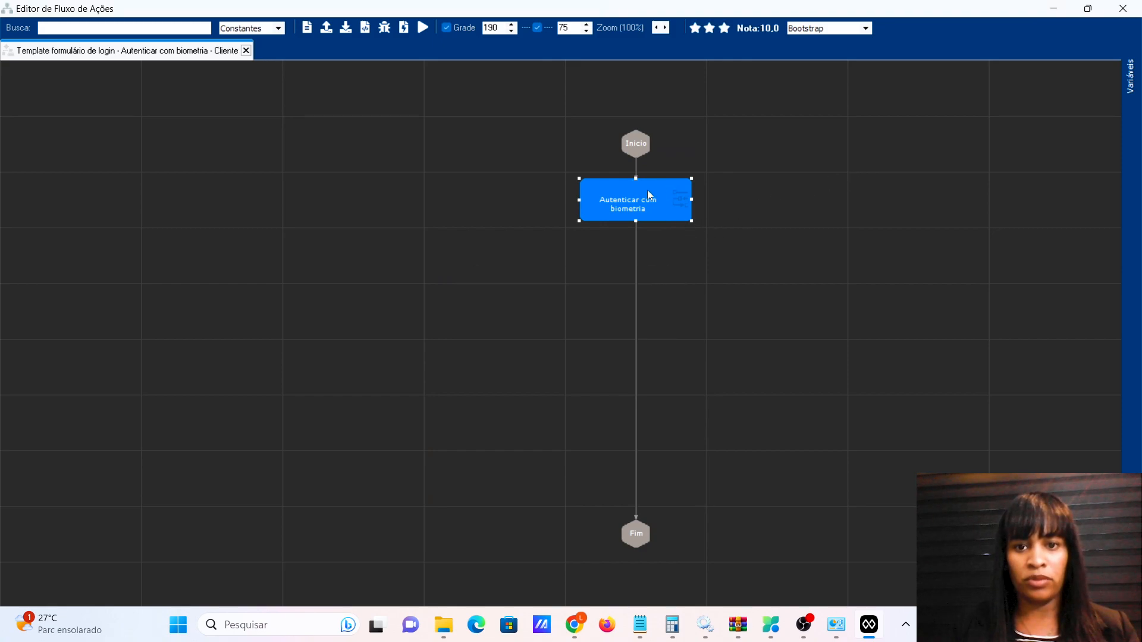
Confirm the new flow as the biometric button's click action, save the form, and preview it.
{"action": "left_click", "coordinate": [1123, 8]}
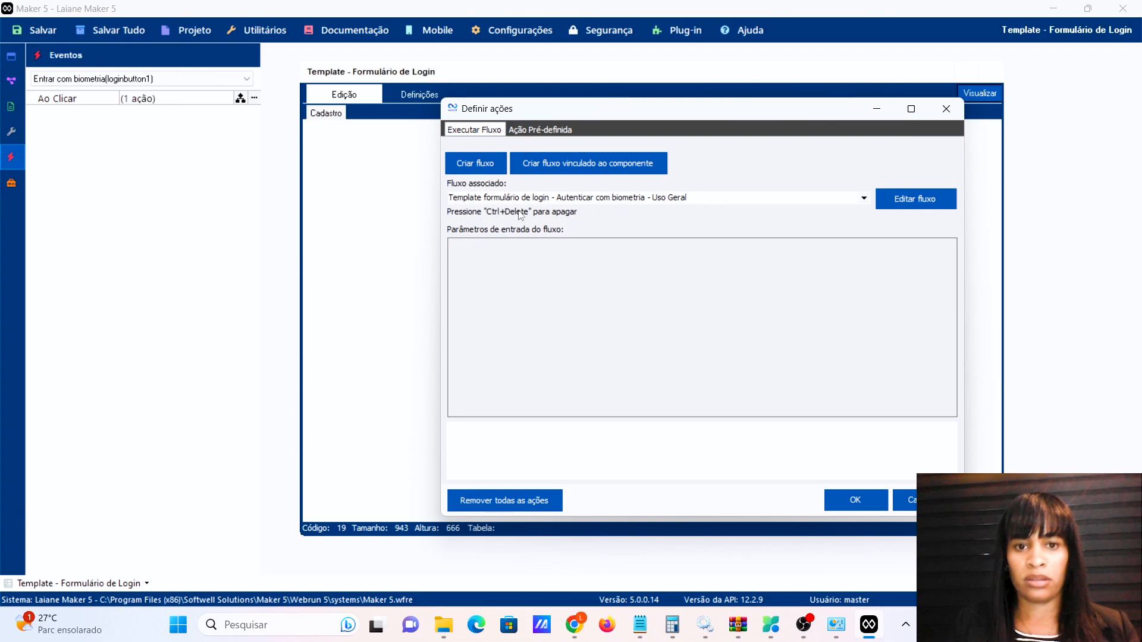
{"action": "left_click", "coordinate": [854, 507]}
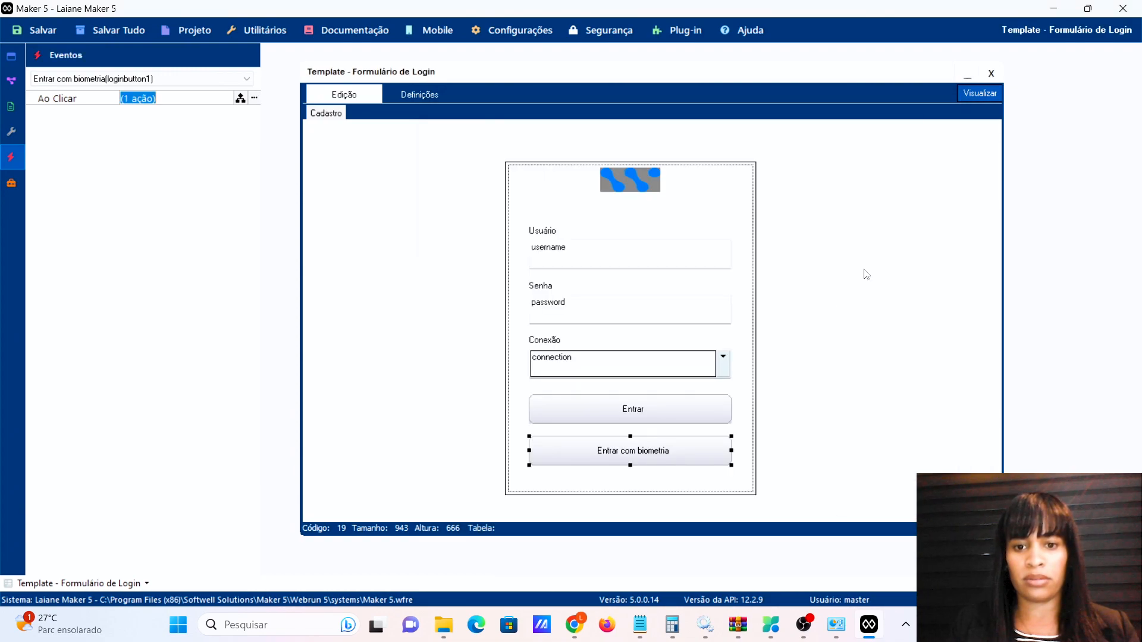
{"action": "left_click", "coordinate": [979, 94]}
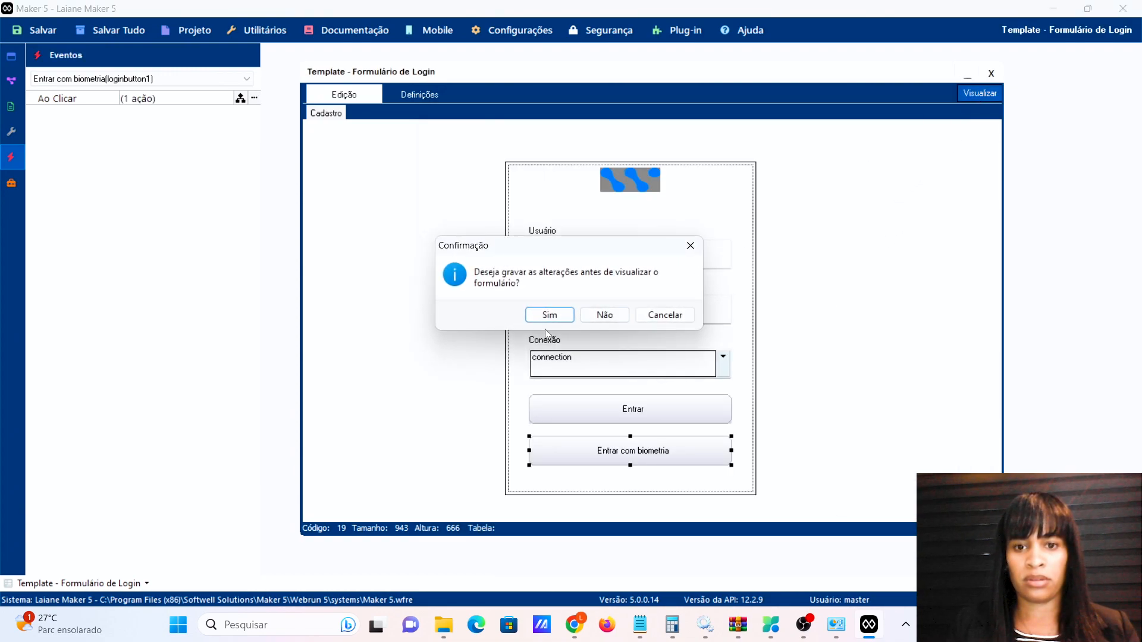
{"action": "left_click", "coordinate": [555, 316]}
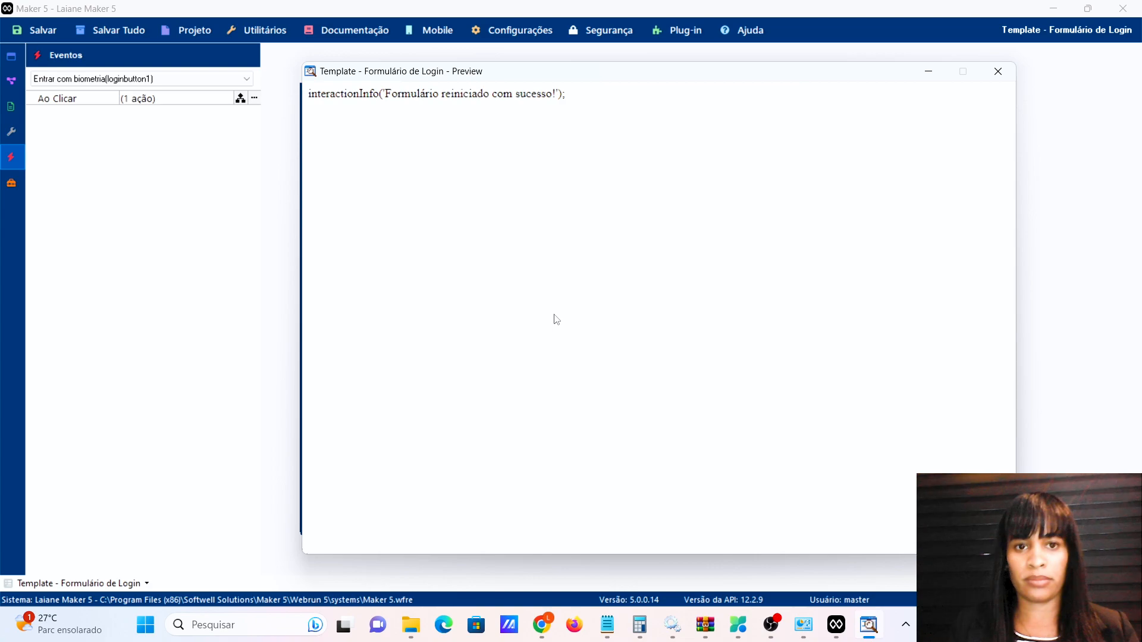
{"action": "left_click", "coordinate": [998, 71]}
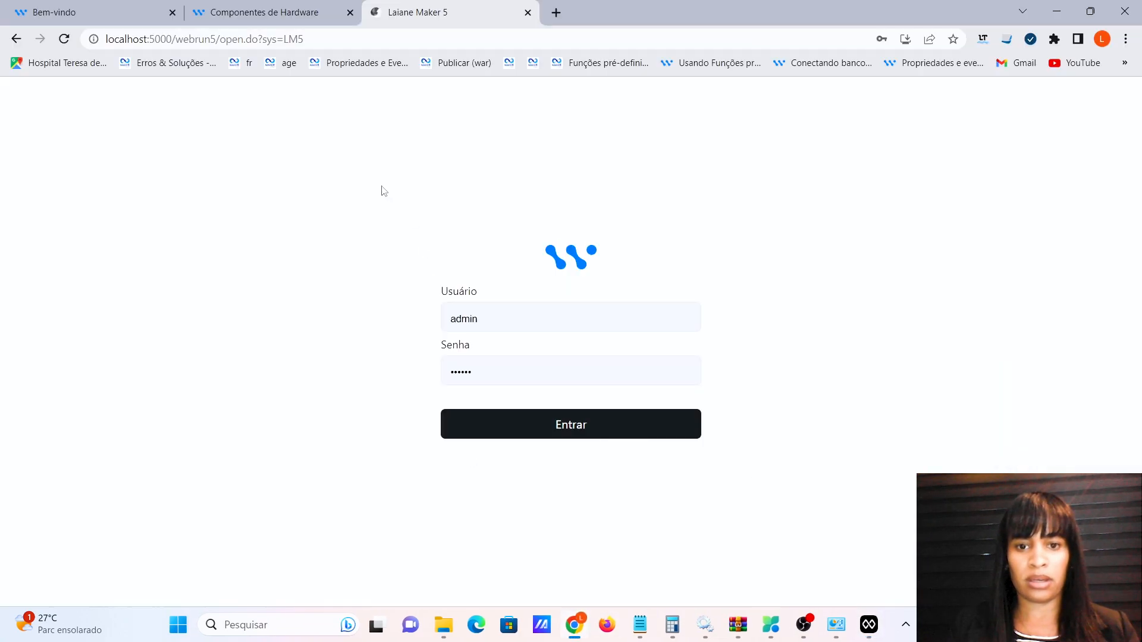
Reload the login page, sign in with 'Entrar com biometria', then log out through the avatar menu's Sair.
{"action": "left_click", "coordinate": [65, 41]}
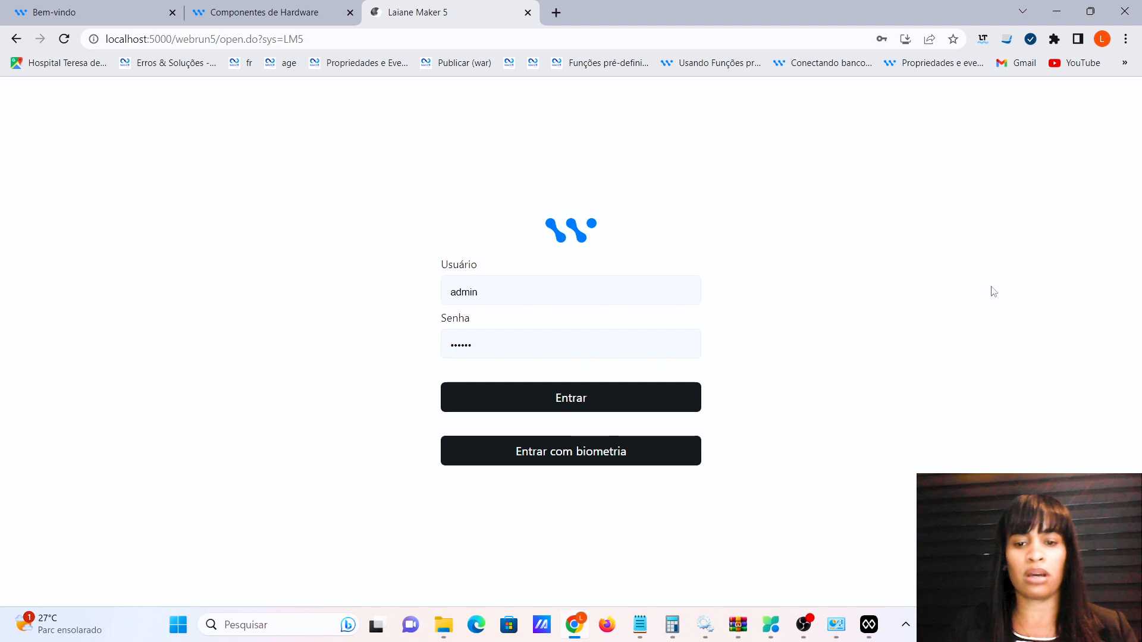
{"action": "left_click", "coordinate": [537, 456]}
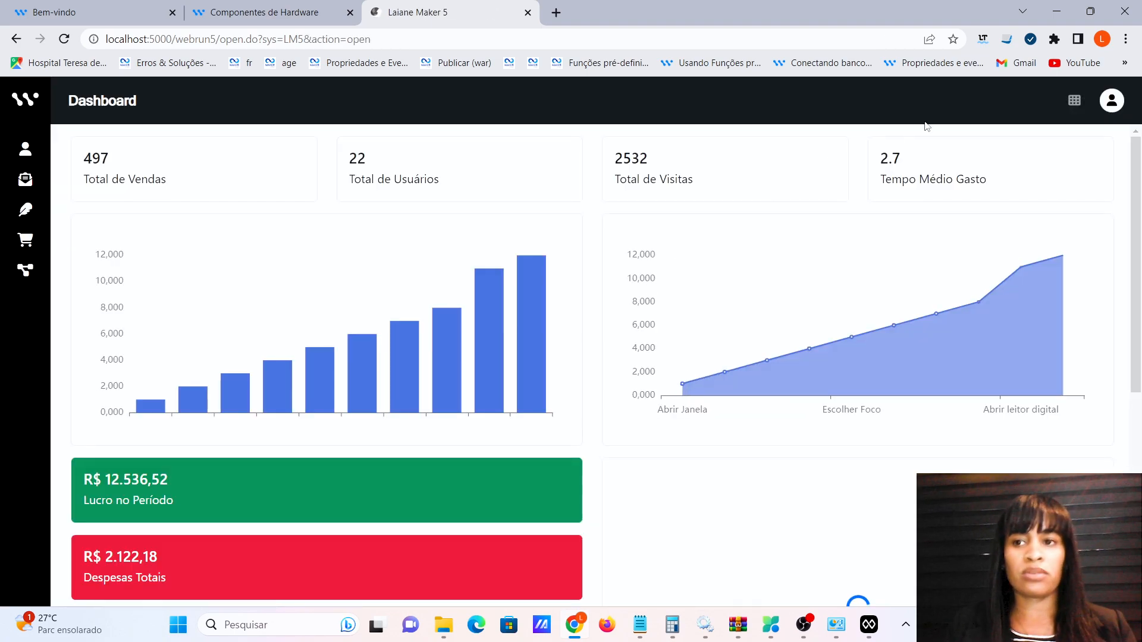
{"action": "left_click", "coordinate": [1108, 109]}
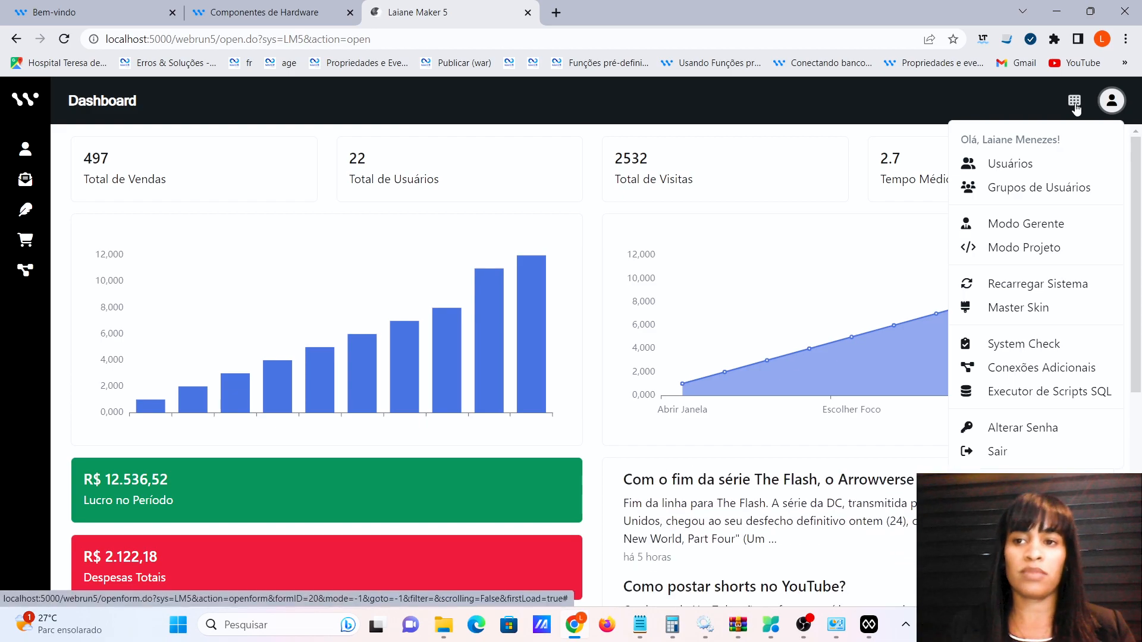
{"action": "left_click", "coordinate": [976, 105]}
{"action": "left_click", "coordinate": [1109, 102]}
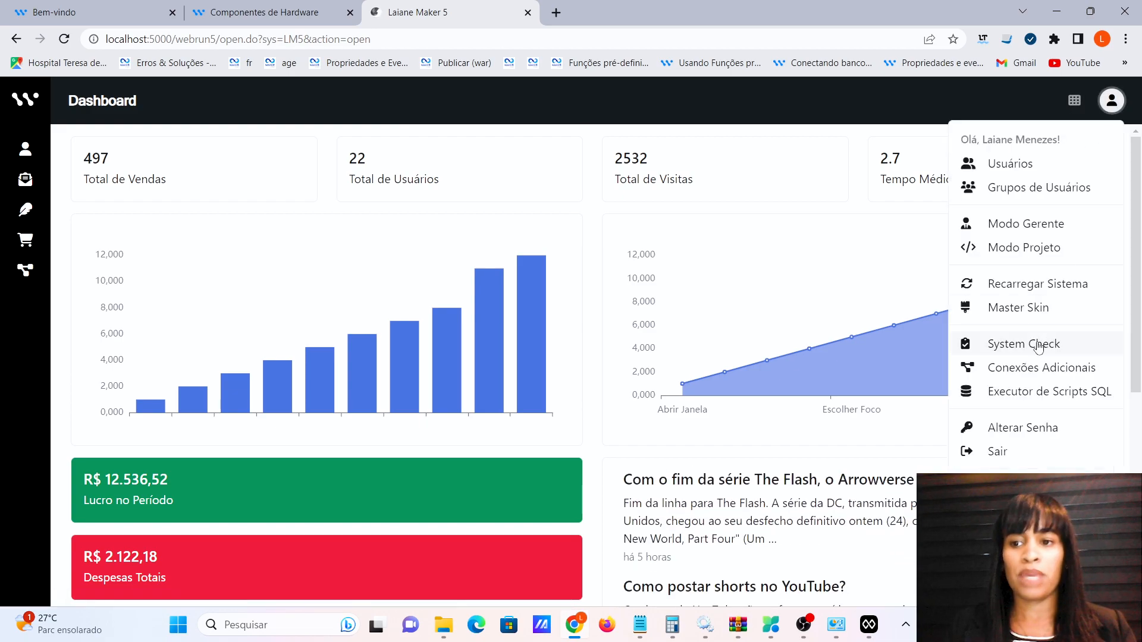
{"action": "left_click", "coordinate": [998, 457]}
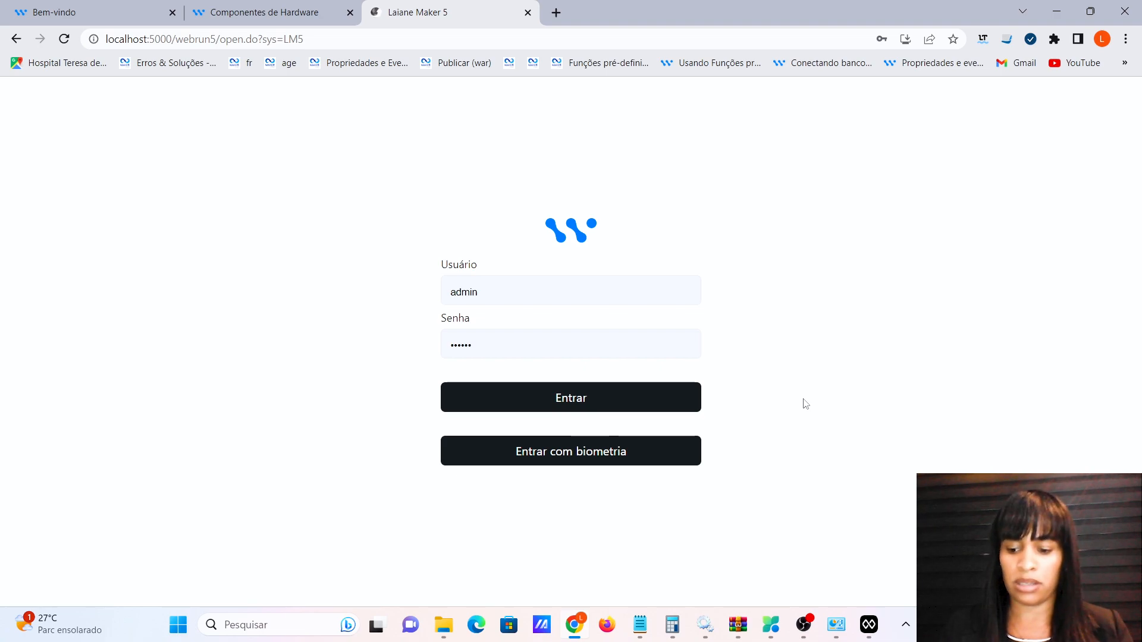
{"action": "left_click", "coordinate": [542, 460]}
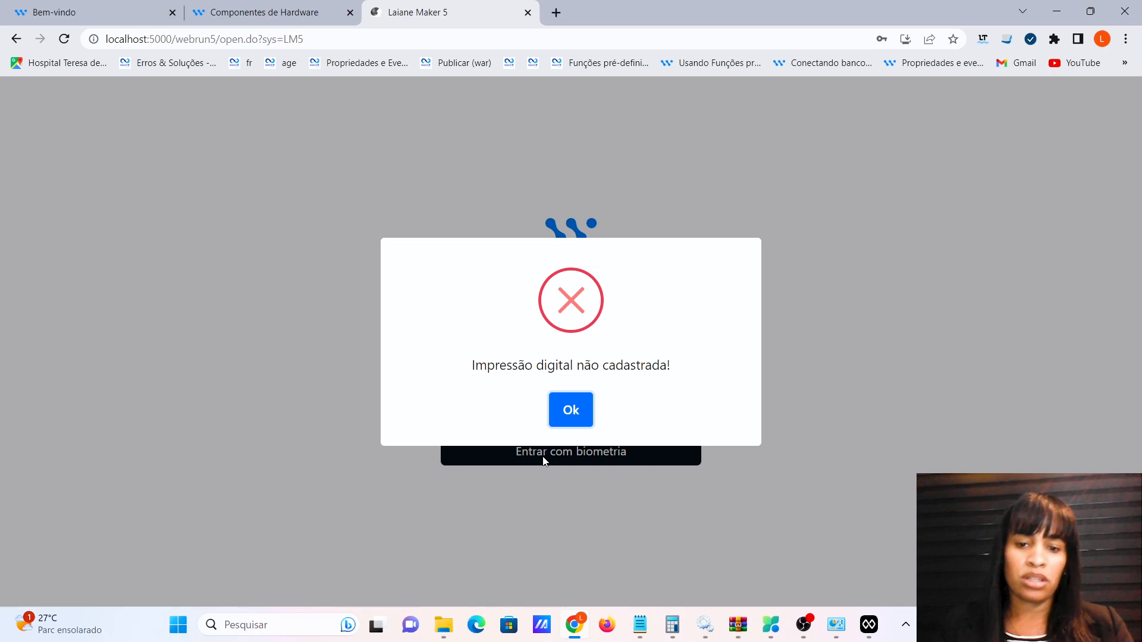
{"action": "left_click", "coordinate": [562, 410]}
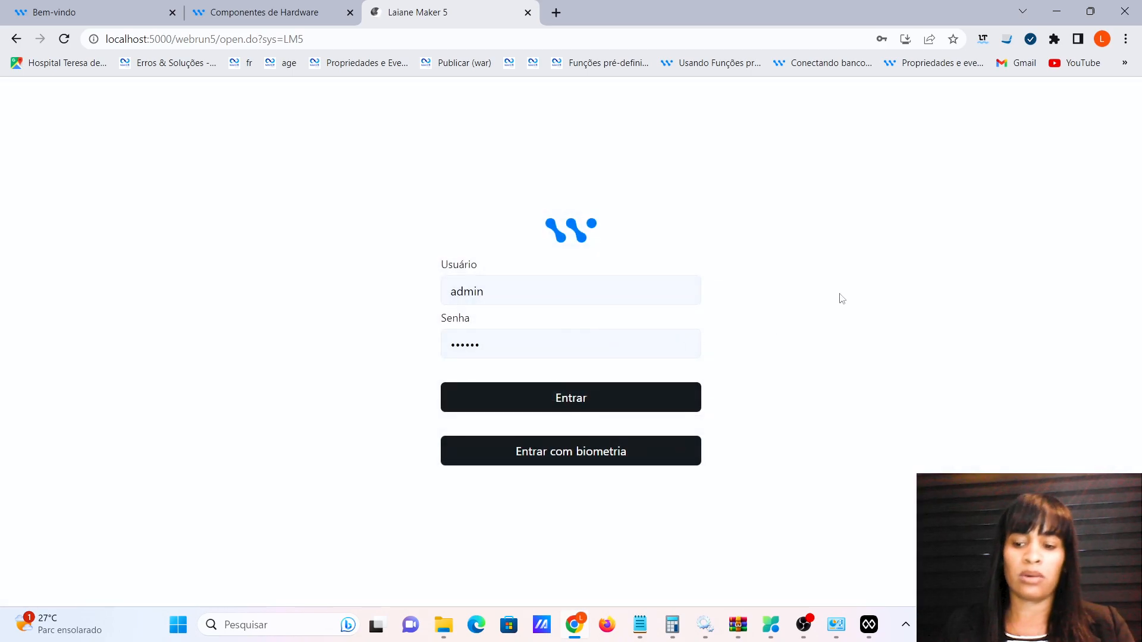